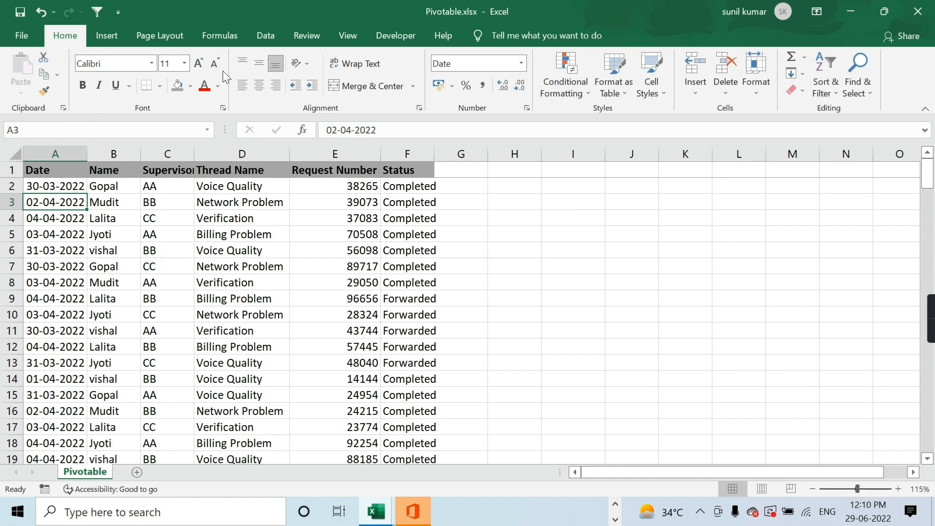
Step: Examine the source data's Date, Name, Supervisor, Thread Name, Request Number and Status columns
click(108, 36)
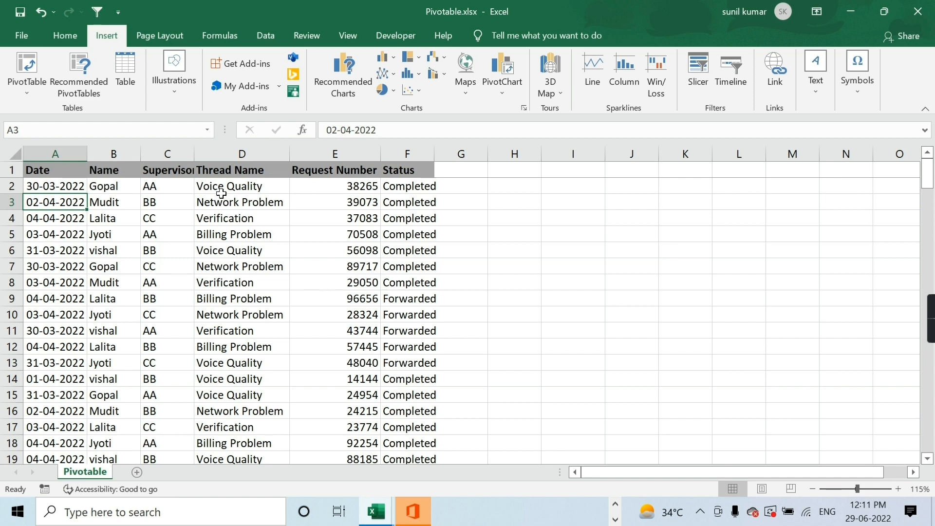
click(41, 172)
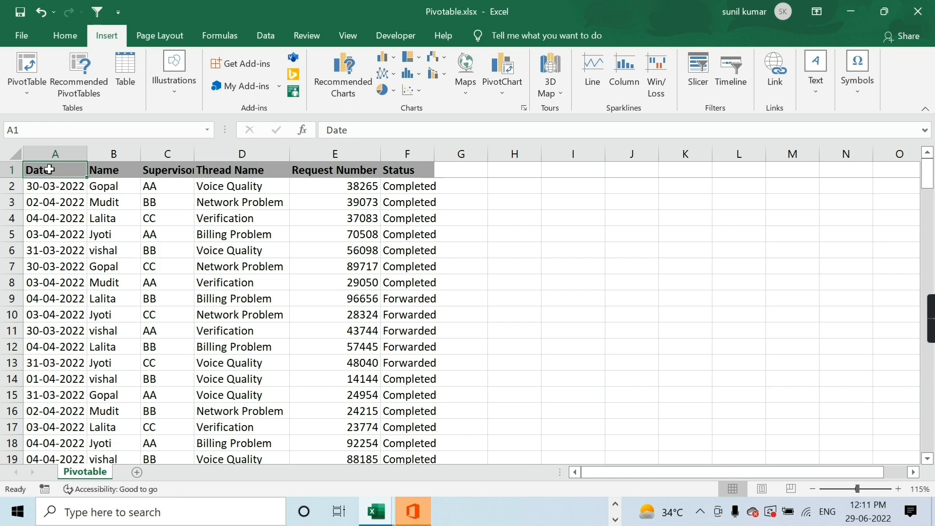
click(55, 219)
click(49, 191)
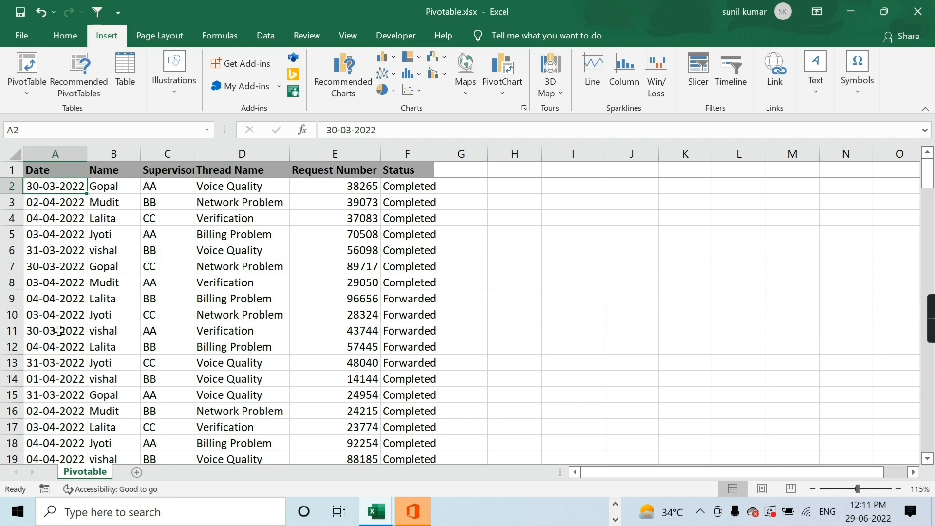
click(114, 168)
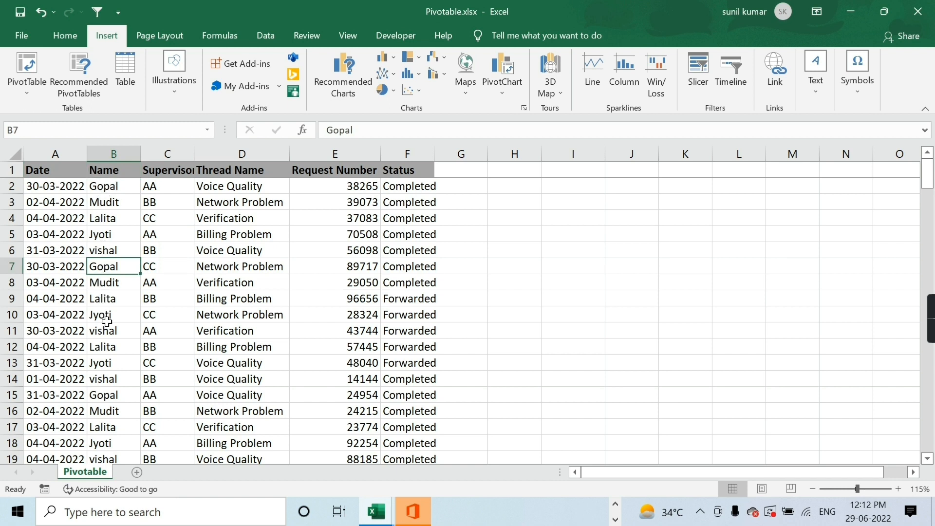
click(160, 183)
click(166, 170)
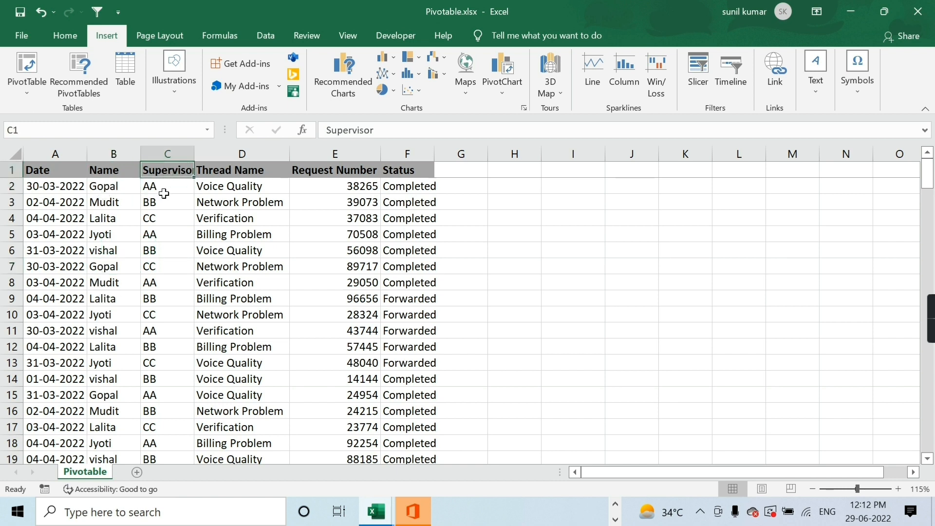
click(167, 187)
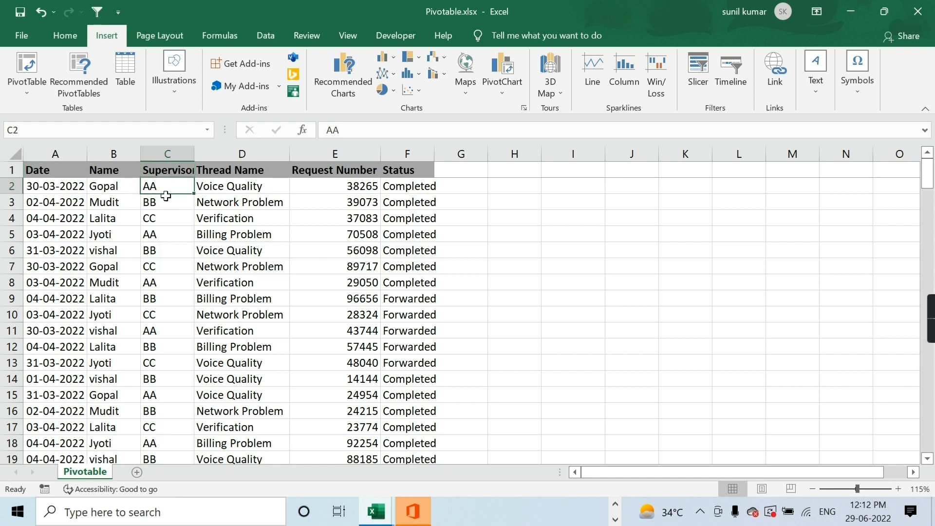
click(162, 203)
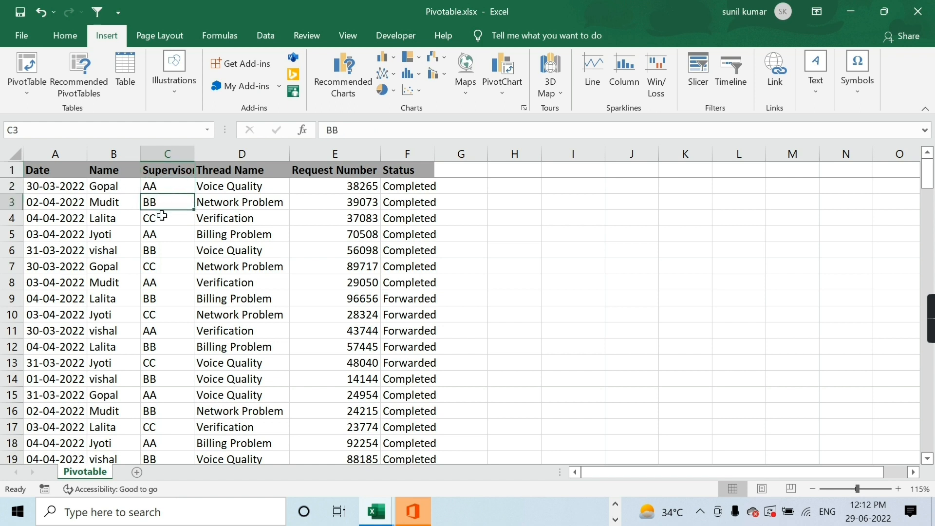
click(166, 223)
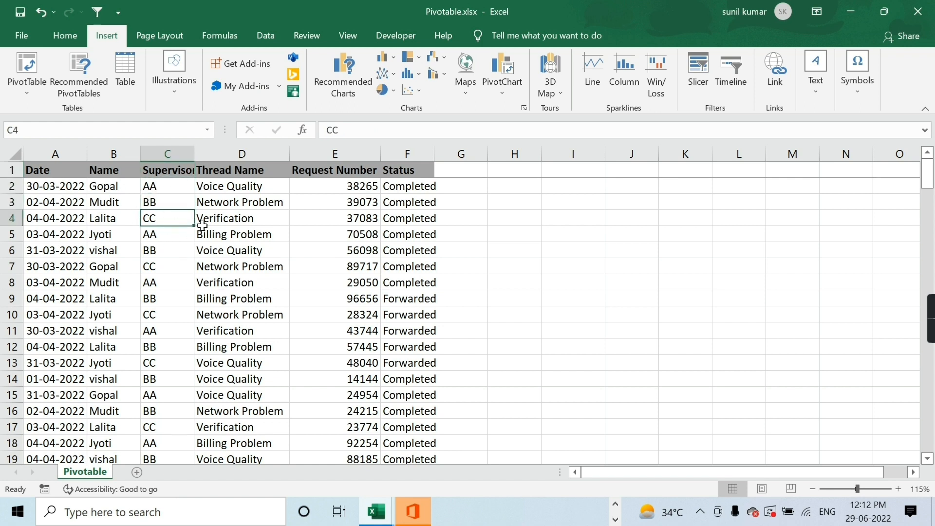
click(242, 181)
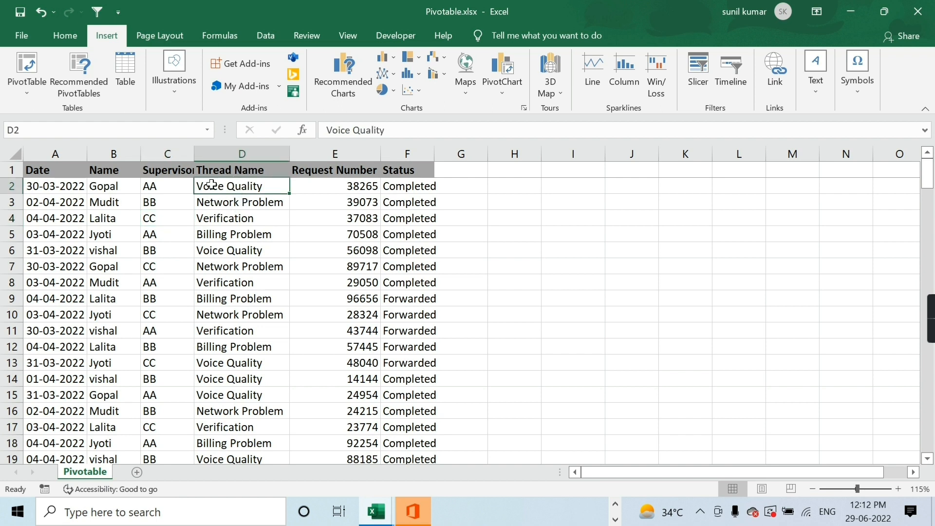
click(411, 171)
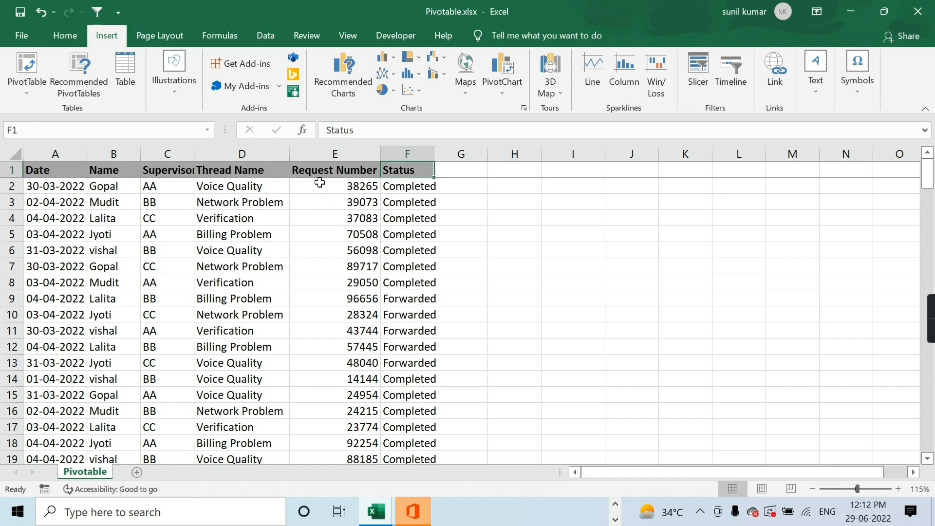
click(355, 185)
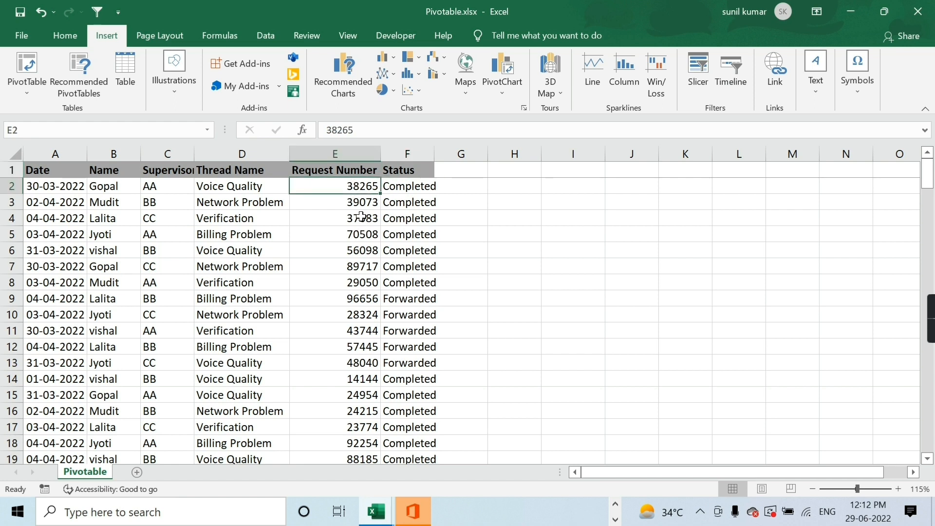
click(361, 206)
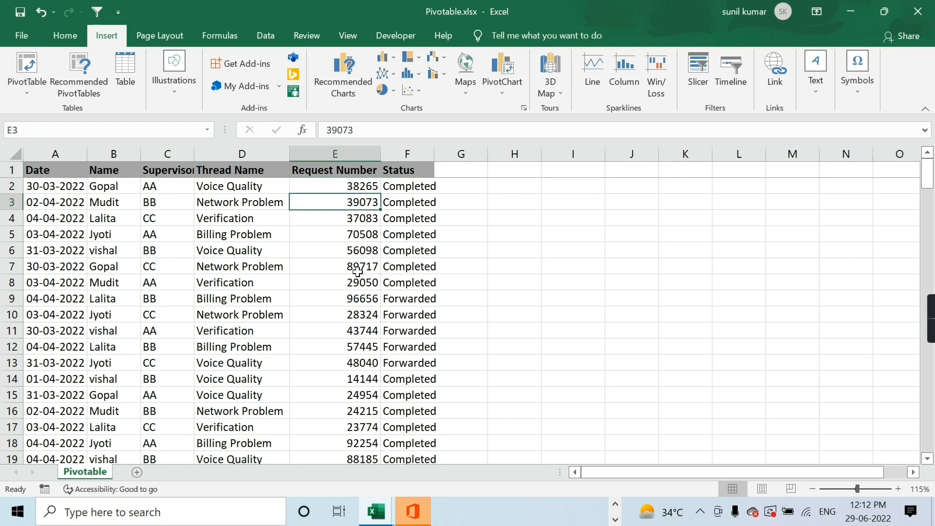
click(359, 186)
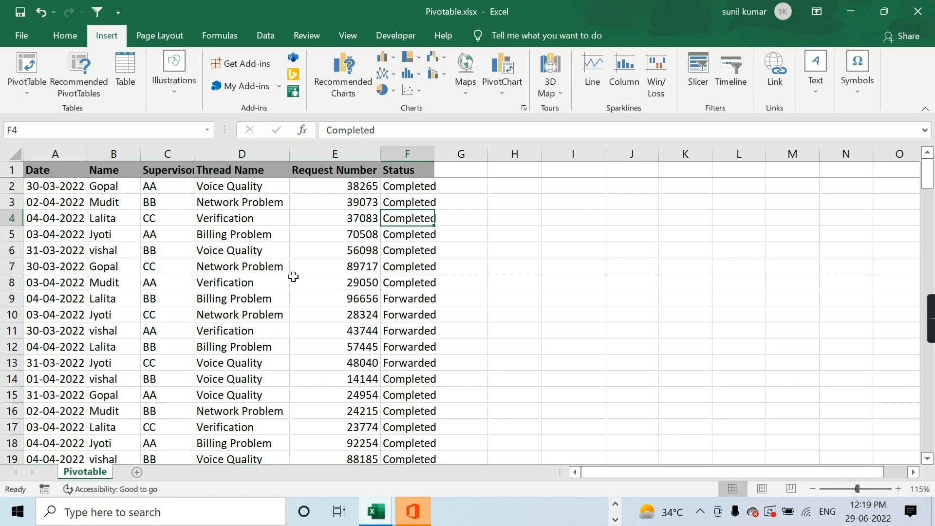
Step: Check how far the source data extends by going to its last row and back to the first record
key(ctrl+Home)
key(ctrl+Down)
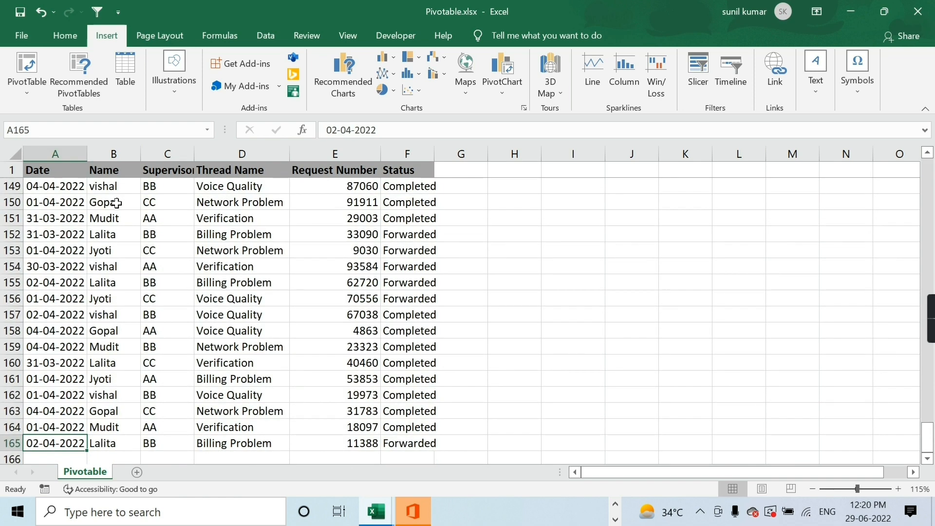
key(ctrl+Home)
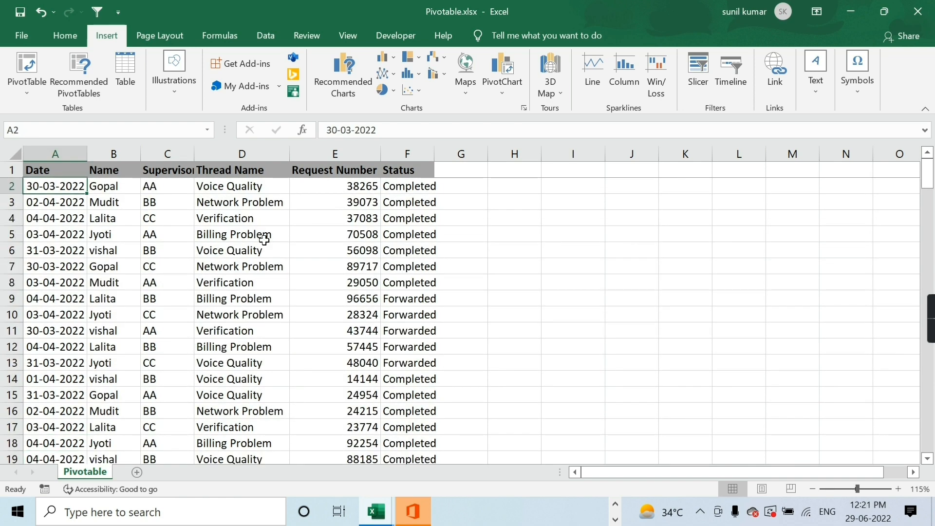
click(242, 222)
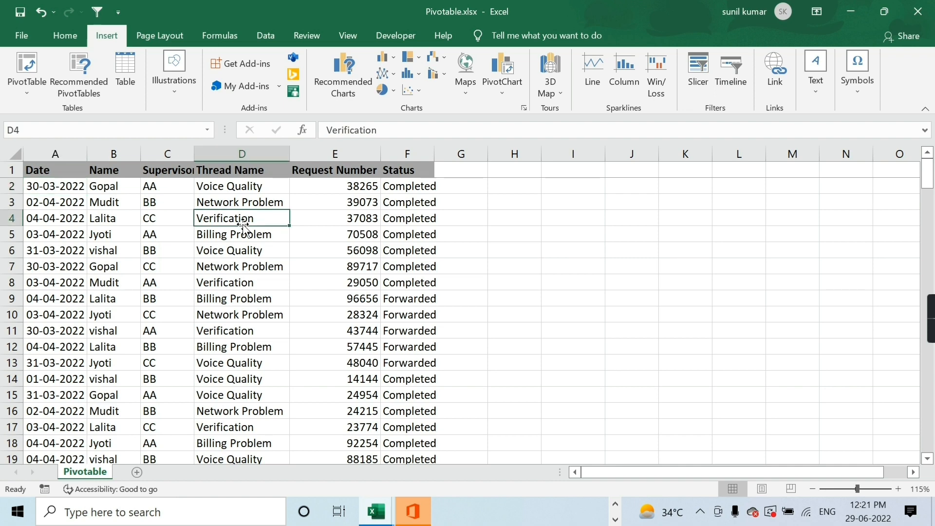
key(ctrl+a)
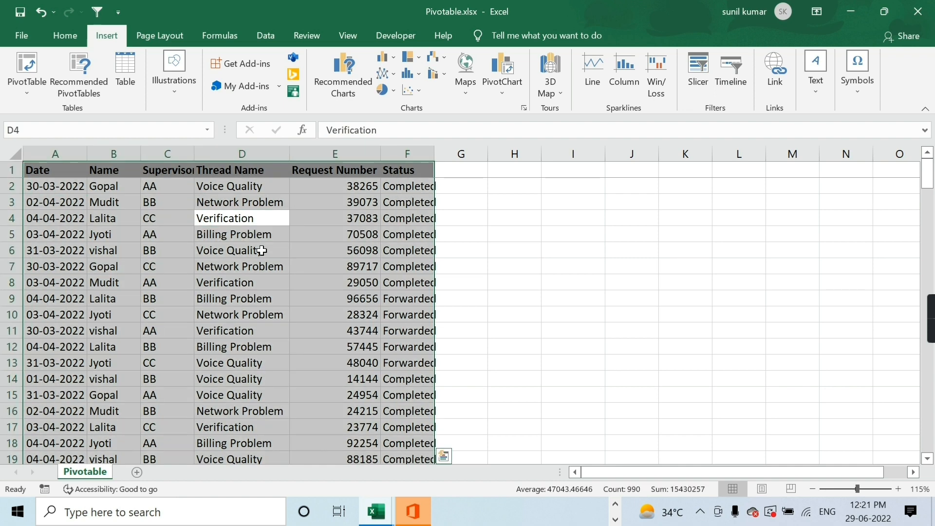
click(31, 86)
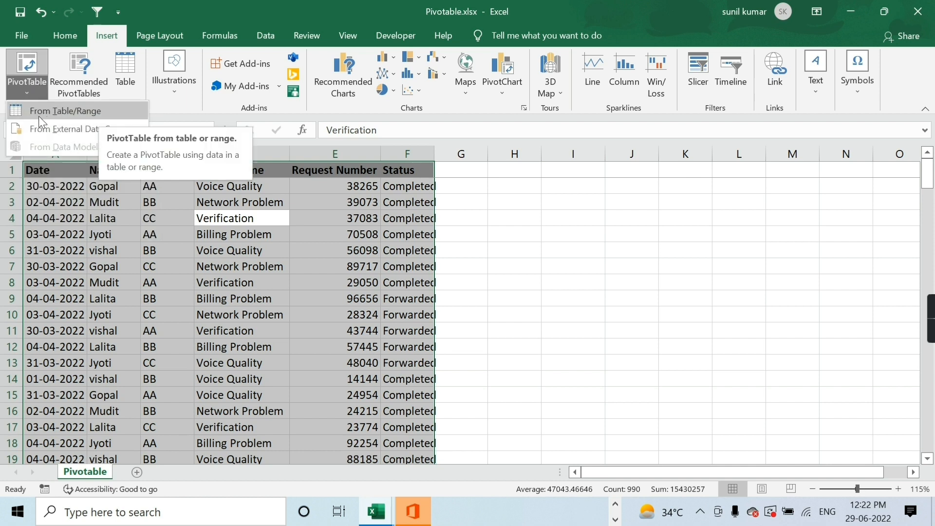
click(89, 111)
click(718, 407)
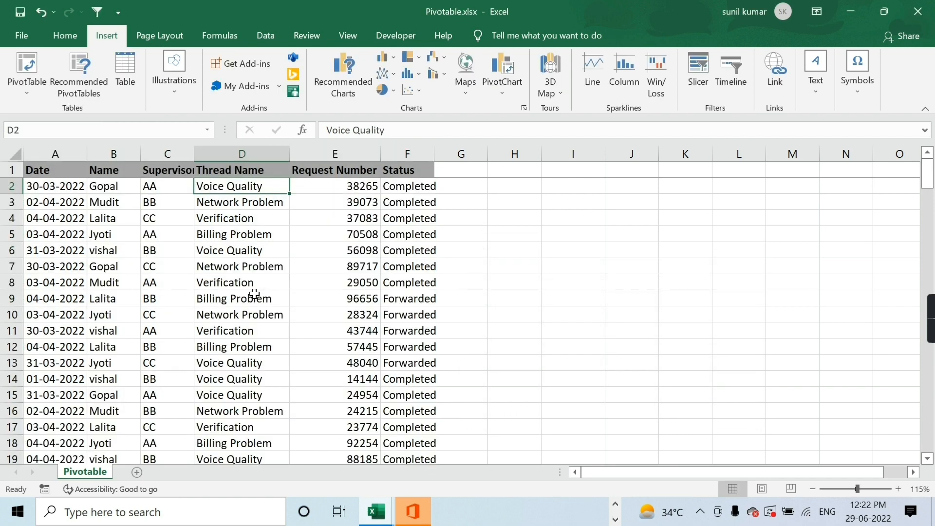
Step: Start a PivotTable with the PivotTable and PivotChart Wizard, using the Excel list in range $A$1:$F$165 as its source
key(alt+d)
key(p)
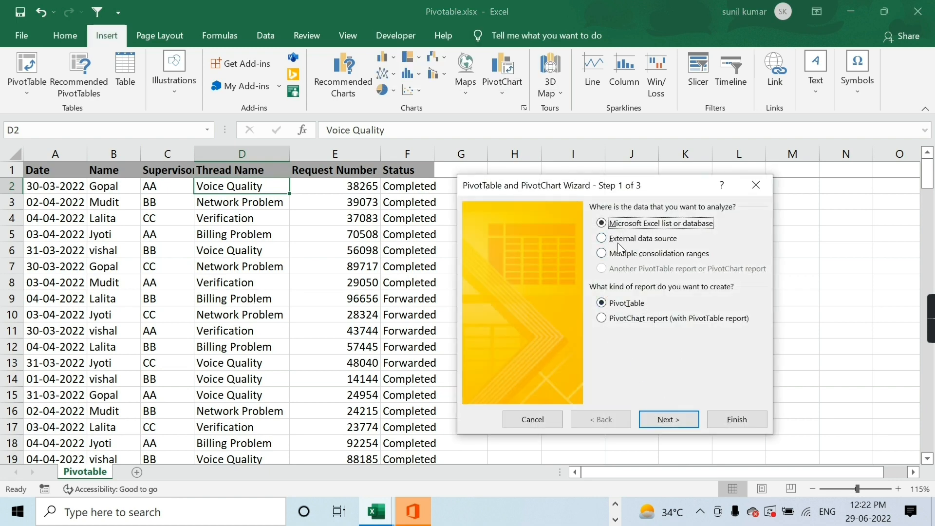
click(678, 419)
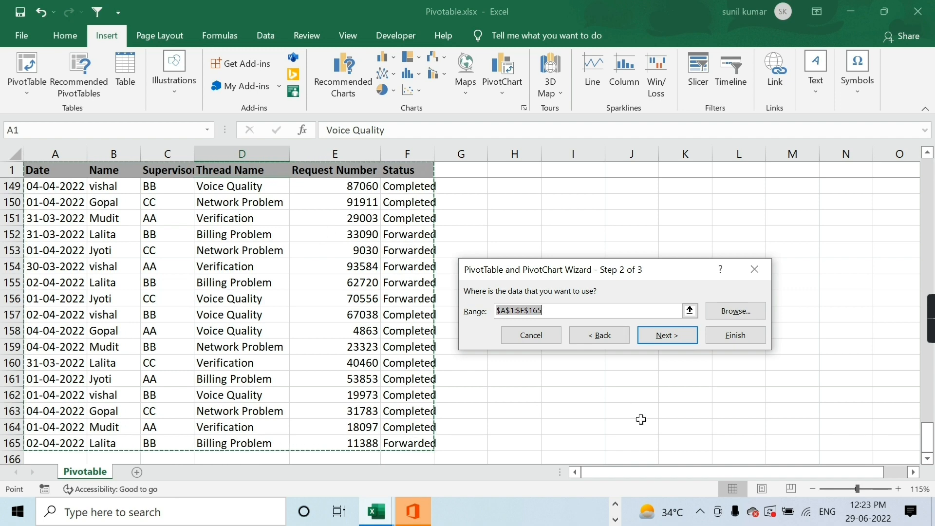
scroll(236, 366, down, 1)
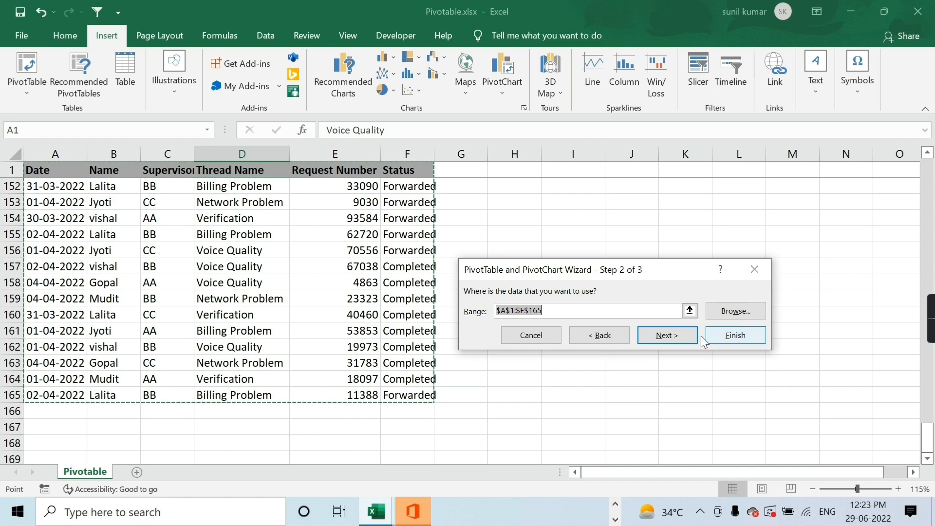
click(673, 338)
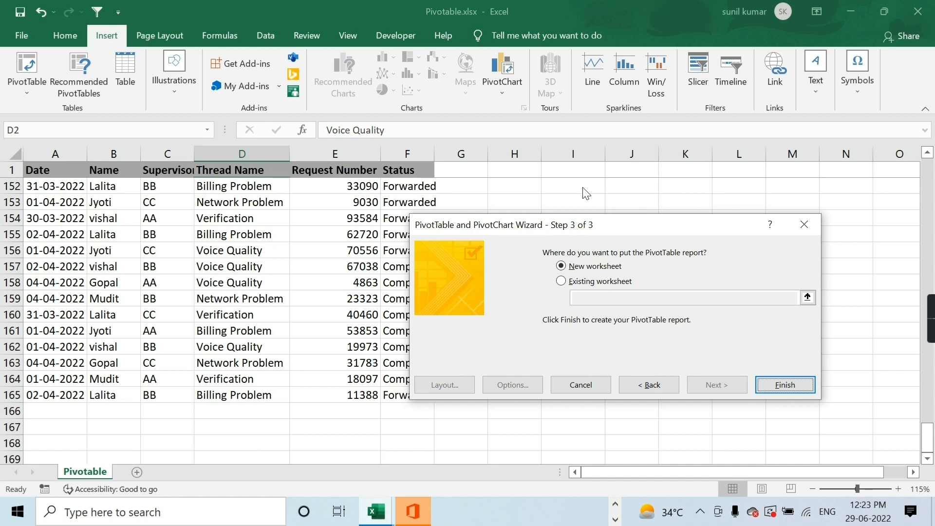
Step: Place the PivotTable report on the existing Pivotable worksheet at cell J2 and finish the wizard
click(577, 282)
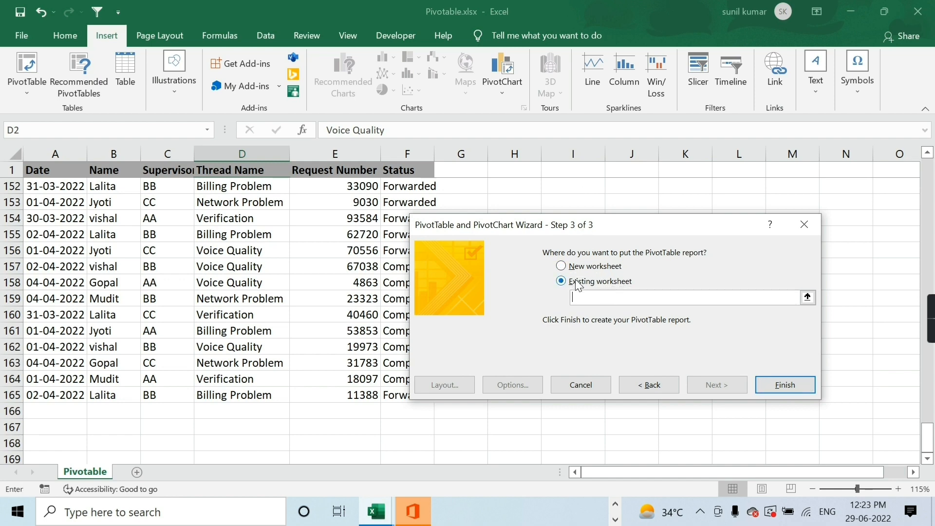
scroll(547, 196, up, 20)
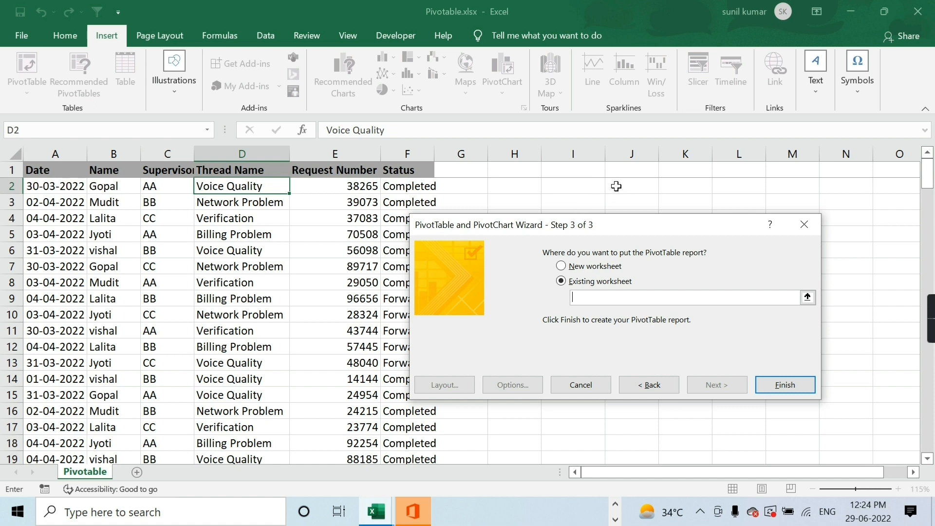
click(635, 187)
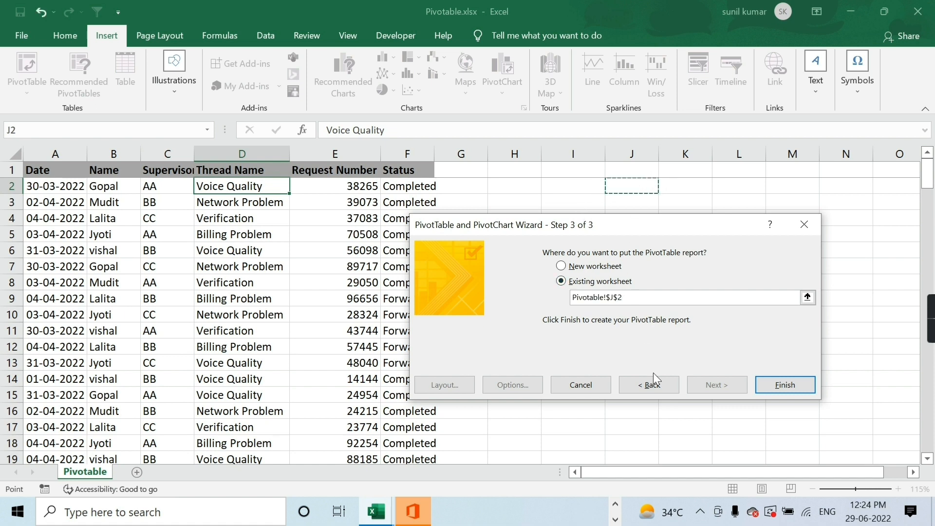
click(785, 385)
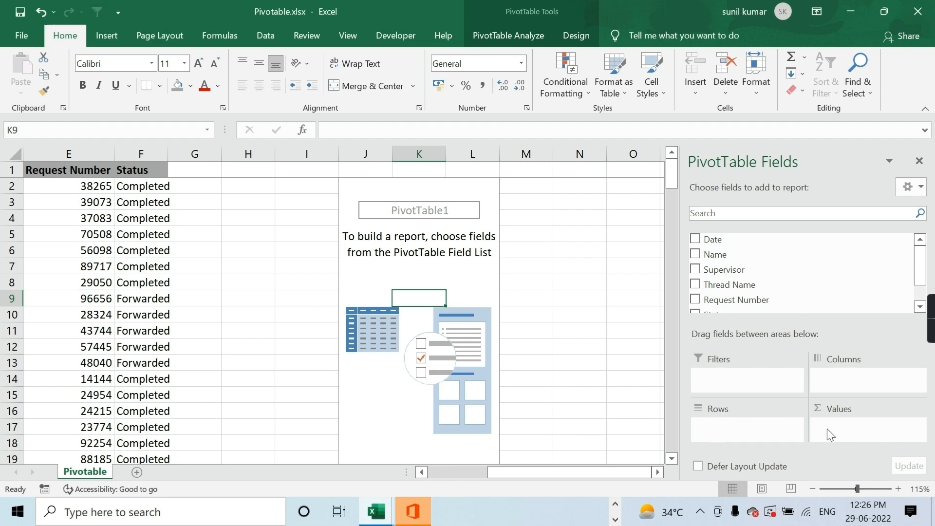
Step: Leave and reselect the empty pivot table to show its field list again, and widen the list
click(299, 216)
key(Home)
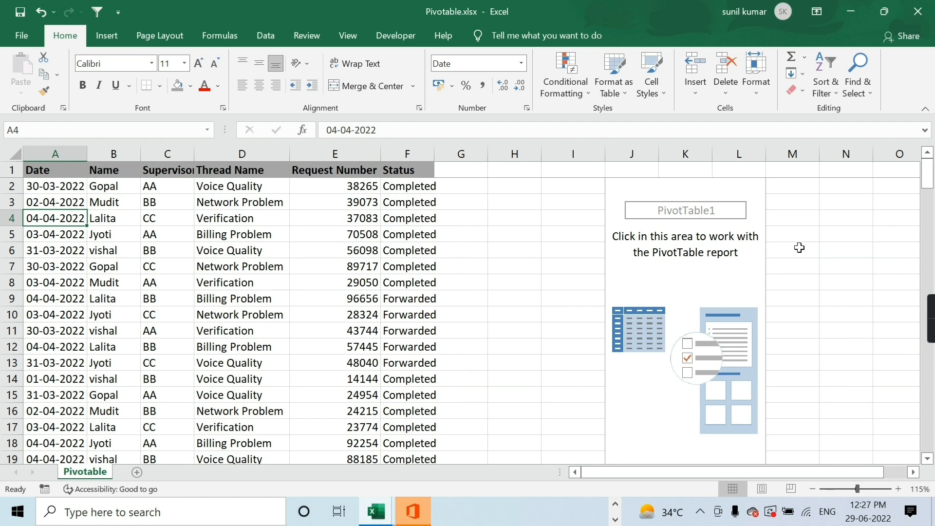
click(833, 237)
click(687, 279)
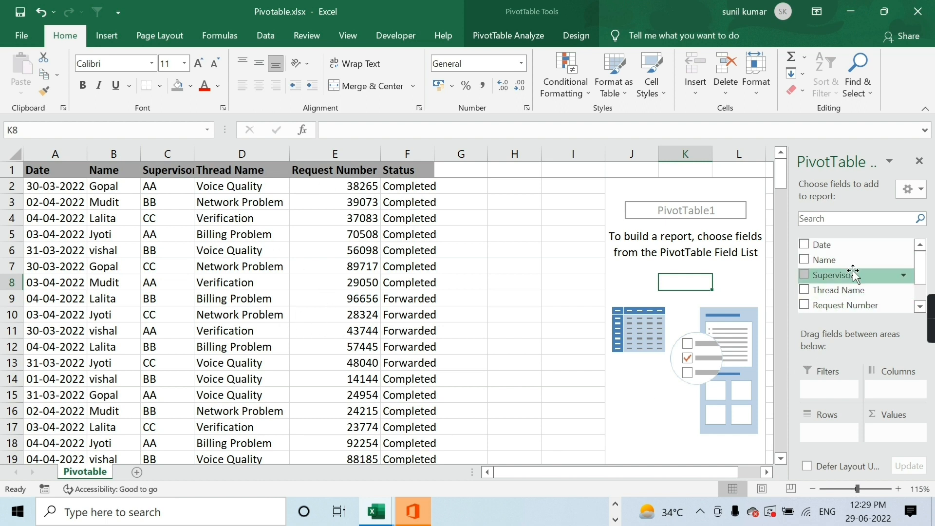
drag(789, 263, 752, 262)
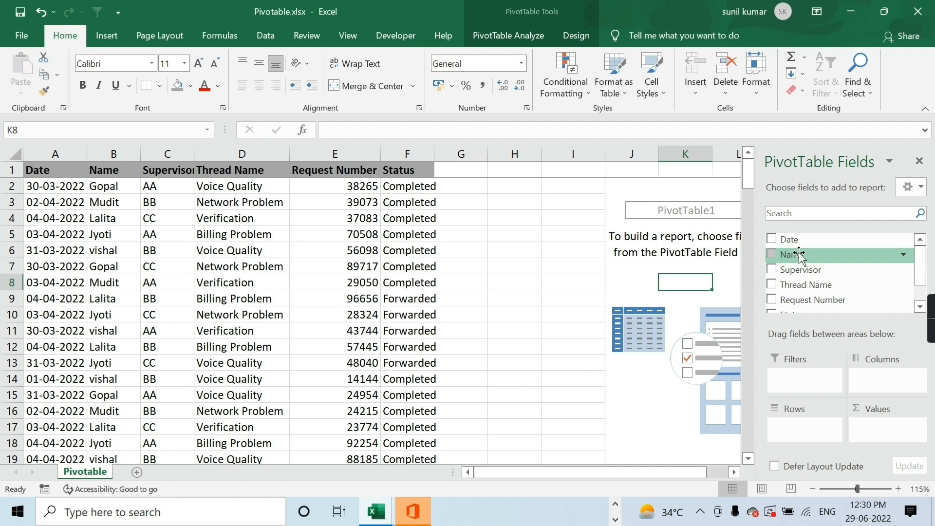
Step: Add the Name field to the pivot table's Rows area
drag(799, 254, 796, 420)
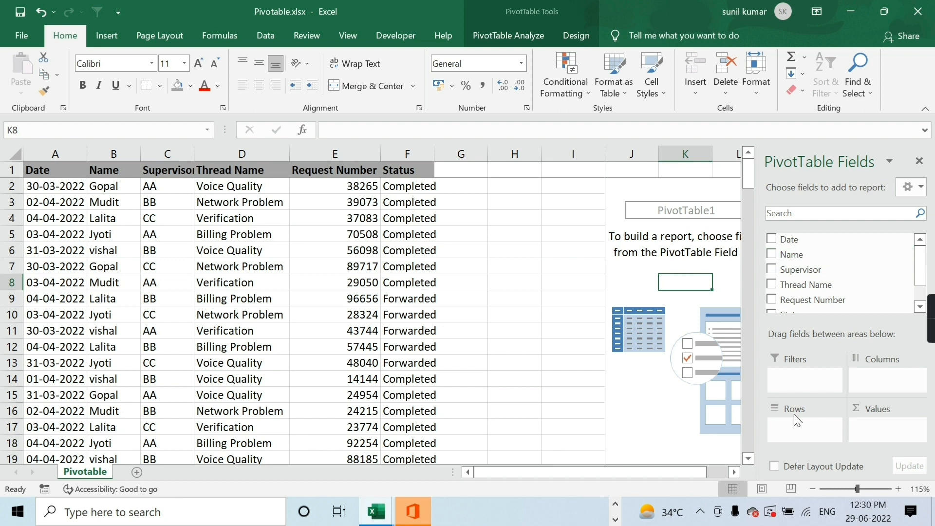
double_click(794, 255)
drag(797, 245, 790, 427)
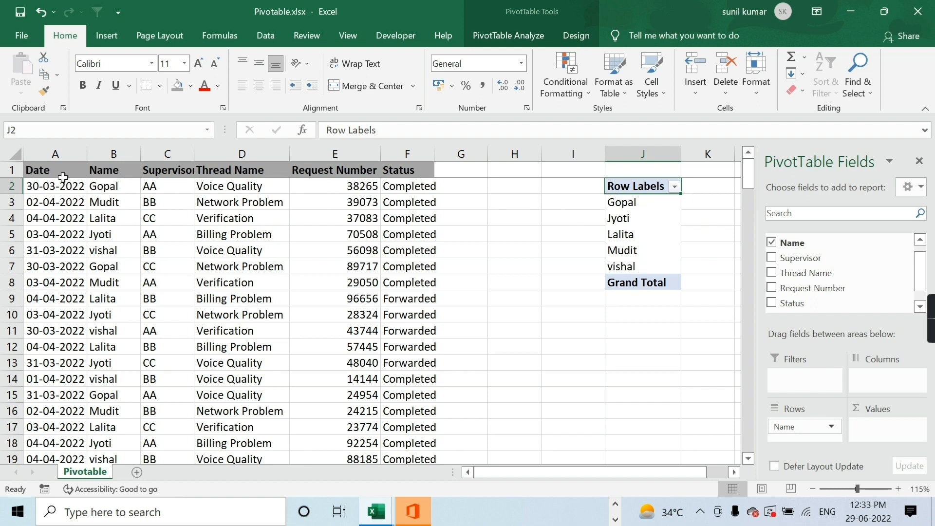
Step: Add the Date field to the pivot table's Columns area and deselect the pivot table
scroll(791, 241, up, 1)
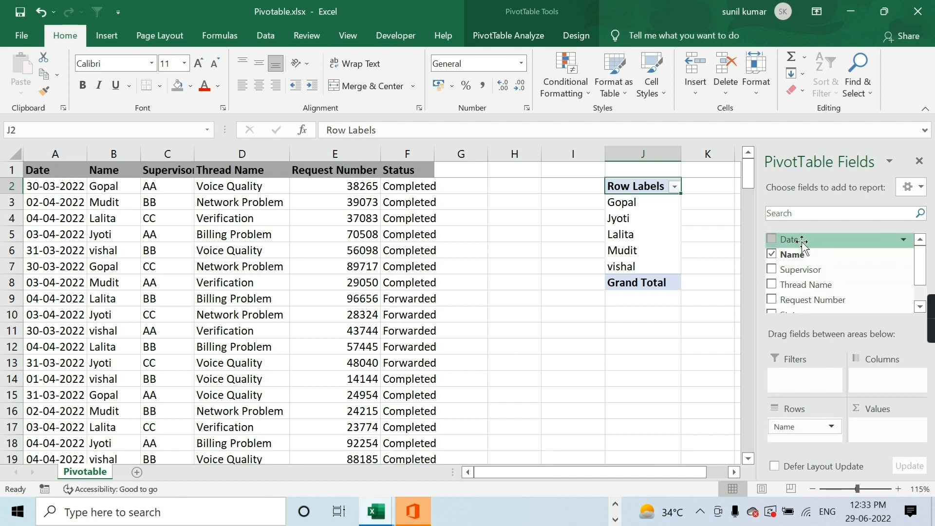
mouse_move(789, 241)
mouse_down()
mouse_move(814, 271)
mouse_move(843, 352)
mouse_move(877, 382)
mouse_up()
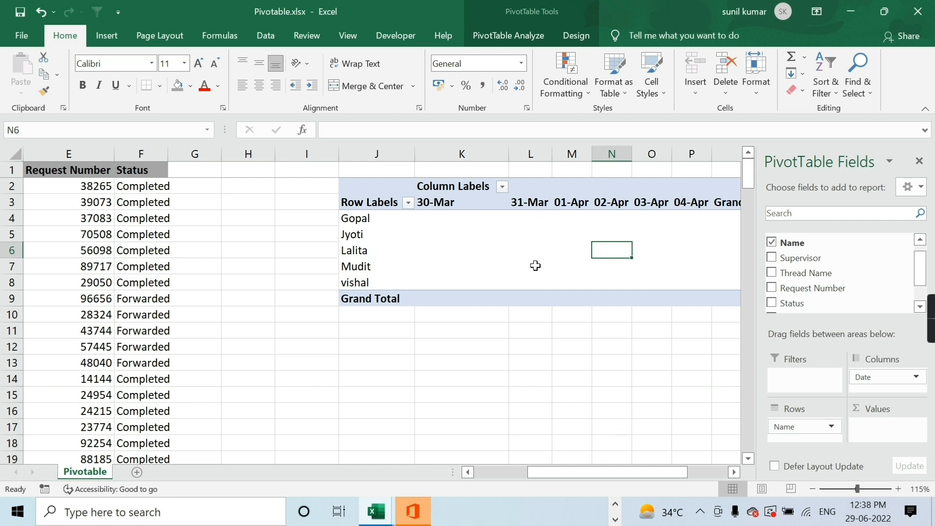
click(305, 246)
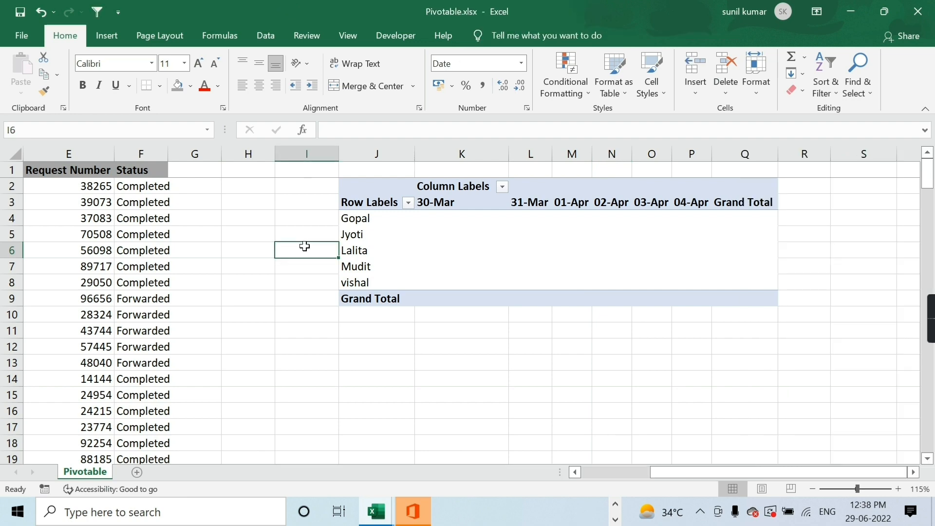
Step: Select the whole Date column of the source data to check its record count
key(Left)
key(Left)
key(Left)
key(Left)
key(Left)
key(Left)
key(Left)
key(Left)
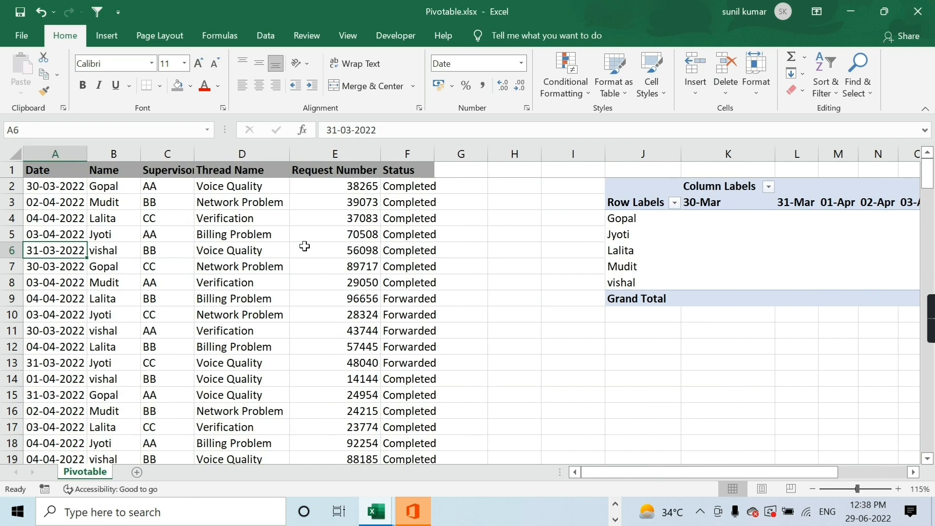
key(ctrl+space)
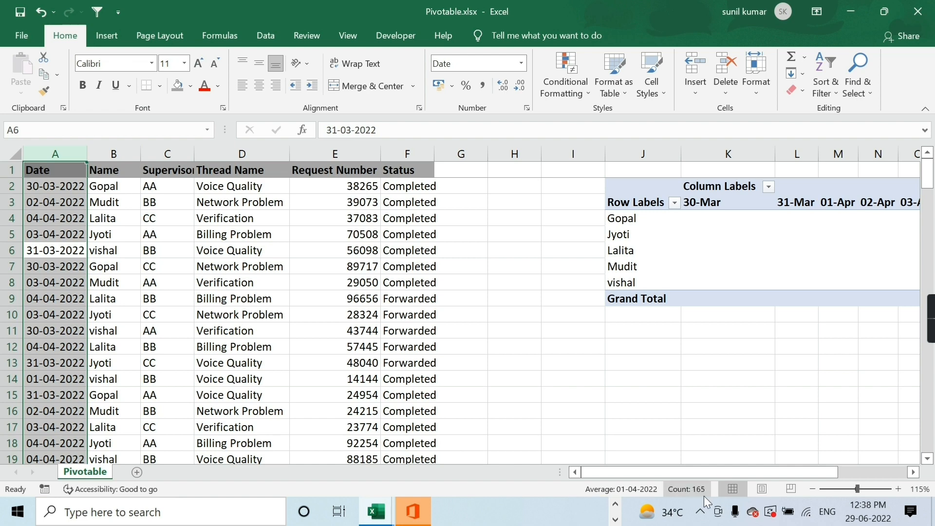
Step: Select the entries of the Name column and of the Supervisor column below their headers to check each count
click(101, 222)
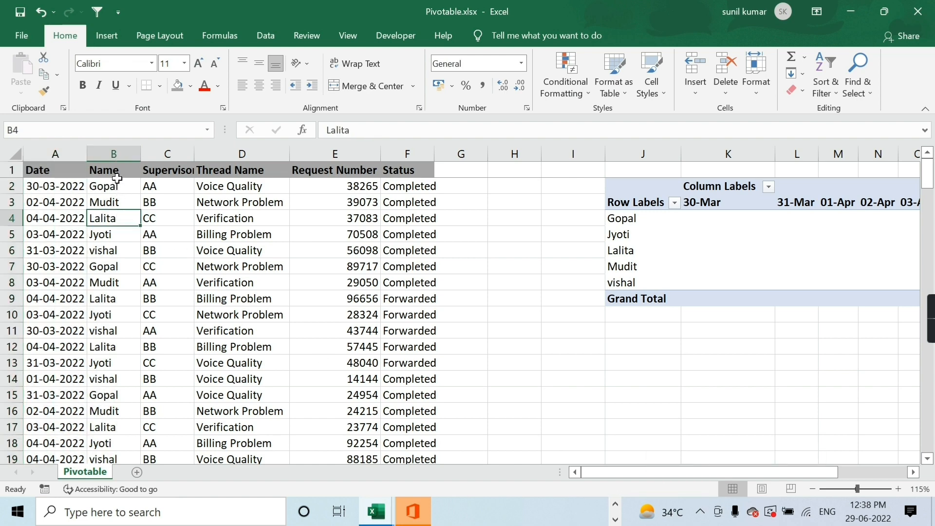
click(120, 188)
key(ctrl+shift+Down)
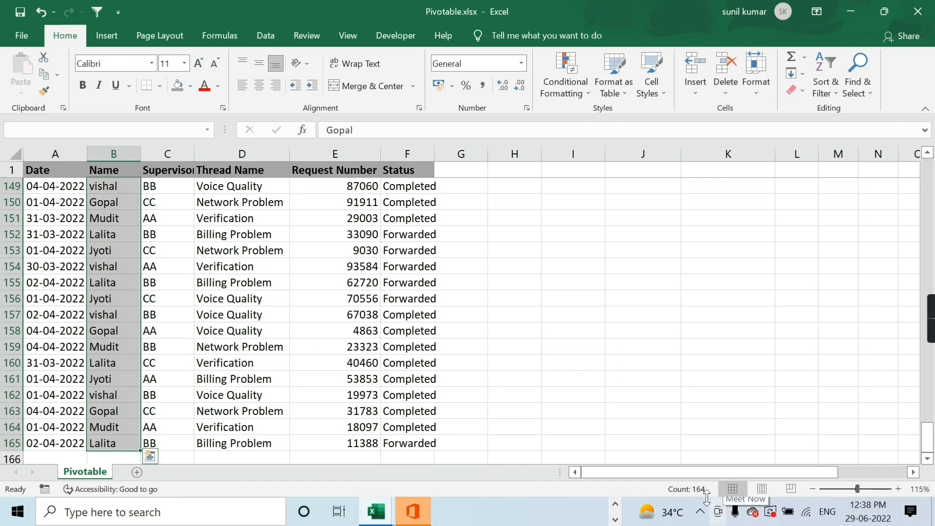
click(166, 240)
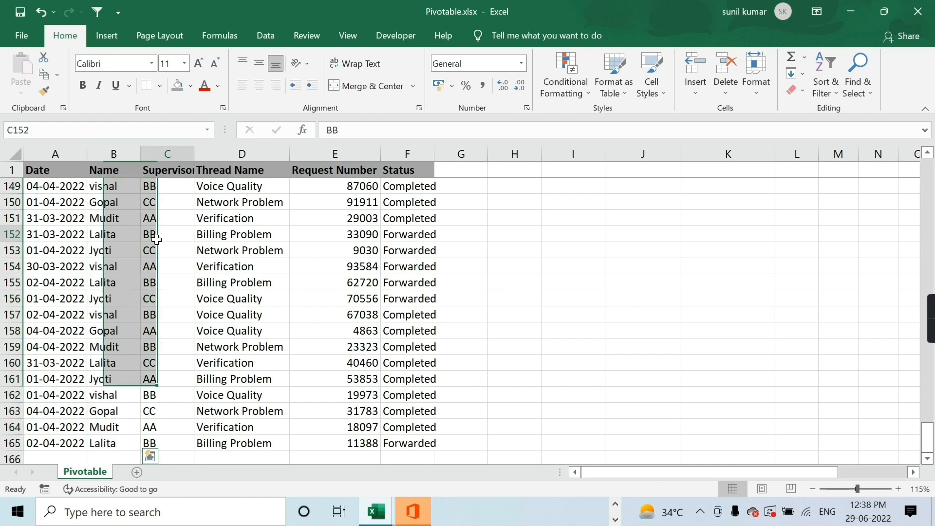
key(ctrl+Up)
key(Down)
key(ctrl+shift+Down)
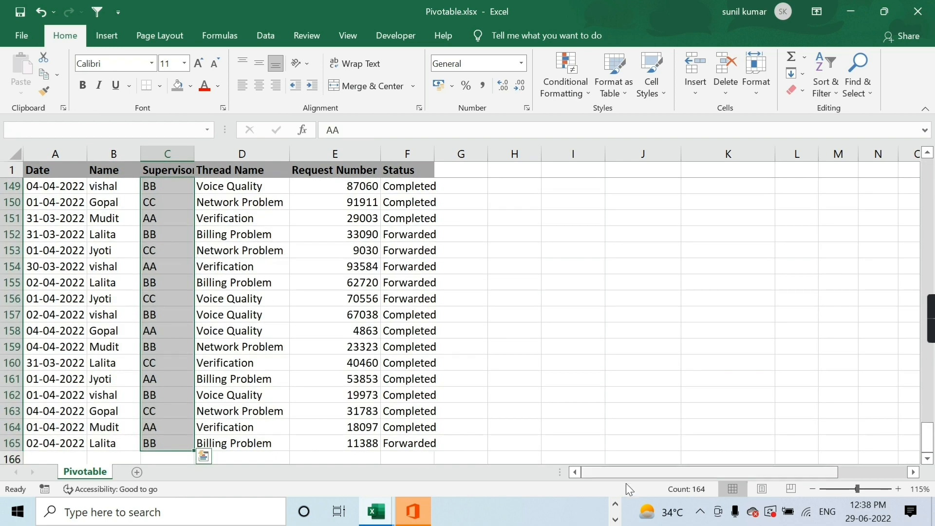
Step: Select the Thread Name entries and the Request Number entries below their headers to check each count
click(260, 325)
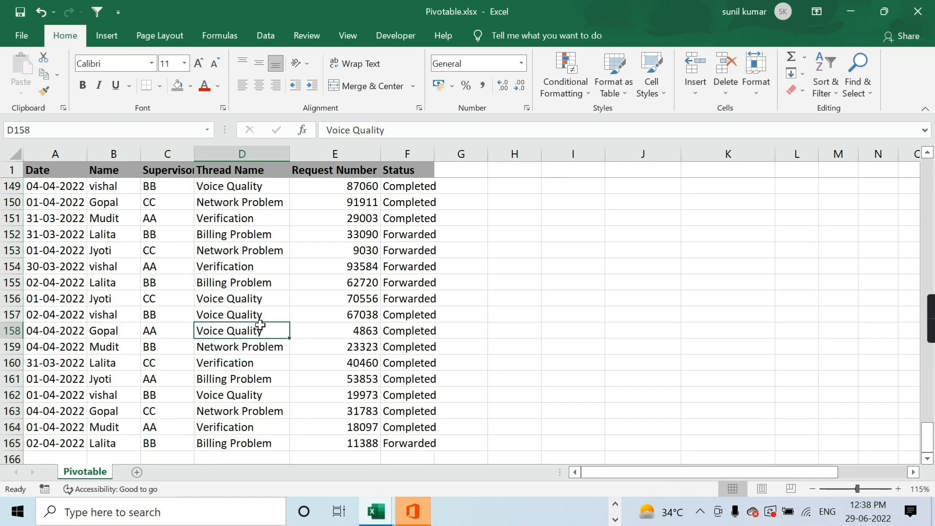
key(ctrl+Up)
key(Down)
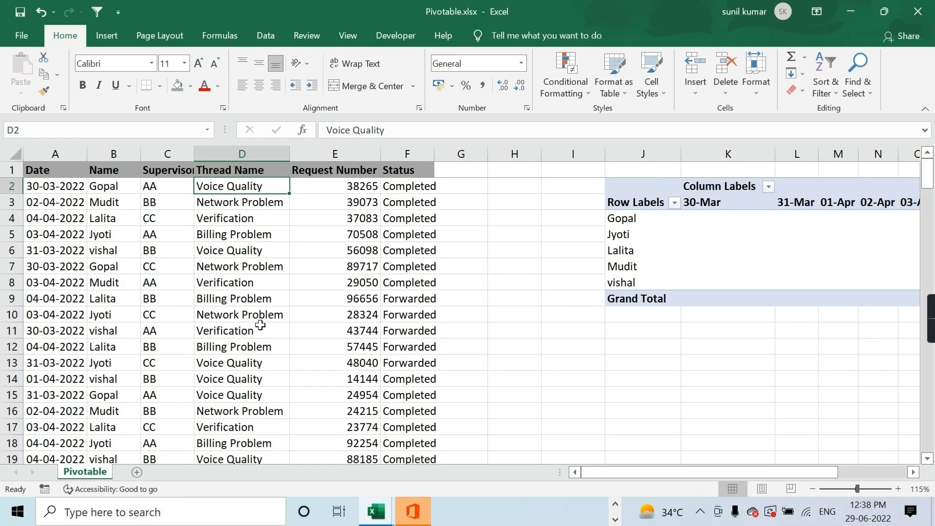
key(ctrl+shift+Down)
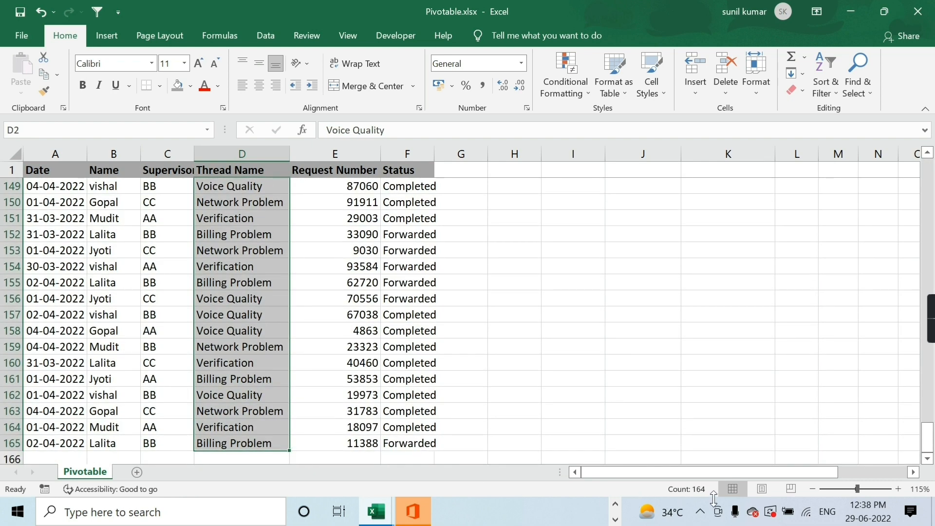
key(Right)
key(ctrl+shift+Down)
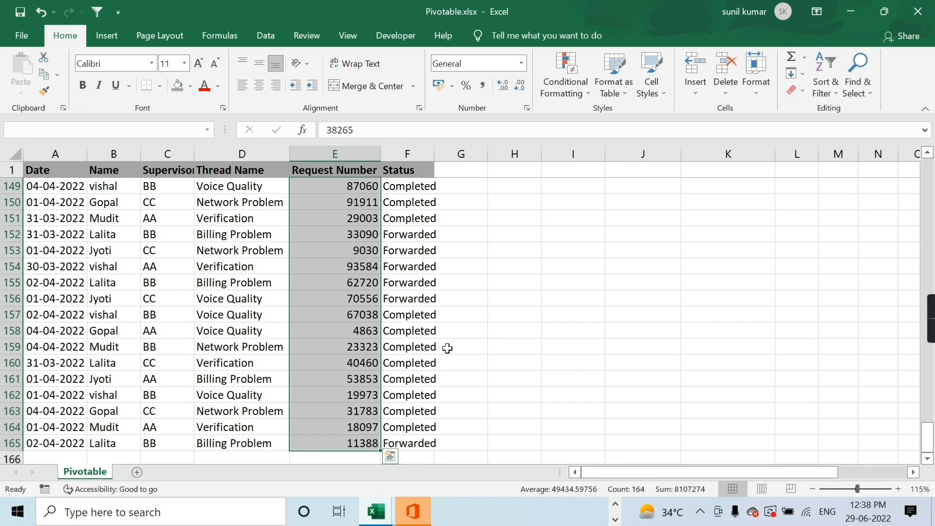
Step: Select all Status entries below the header to check their count, and go back to the start of the data
click(436, 333)
key(ctrl+Up)
key(Left)
key(Down)
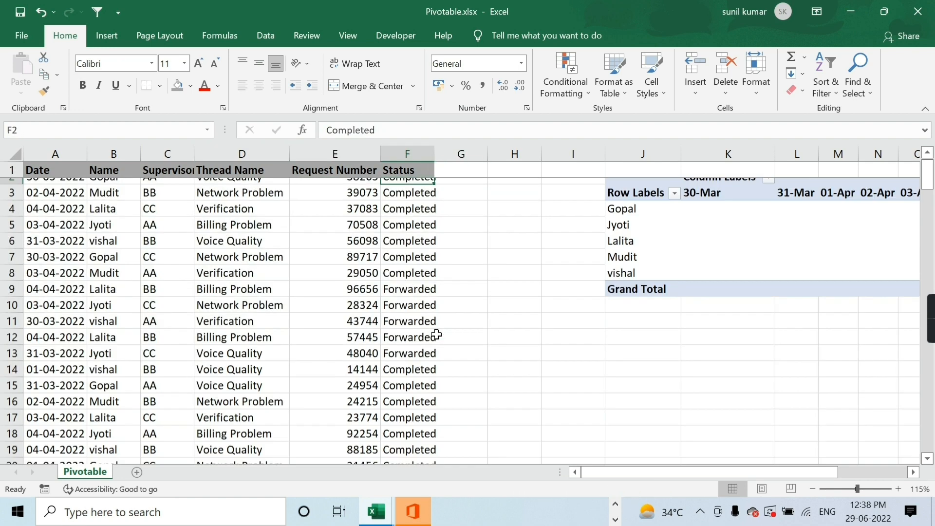
key(Up)
key(Down)
key(ctrl+shift+Down)
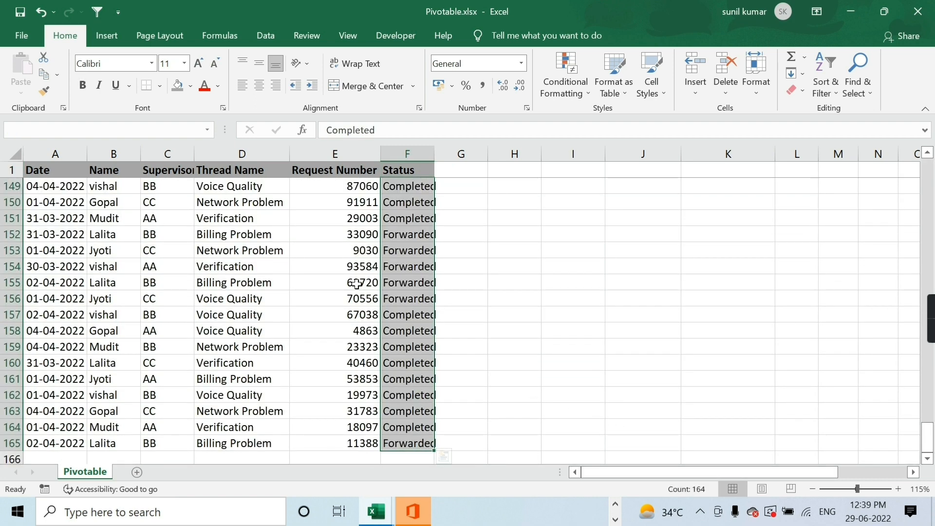
key(ctrl+Up)
key(Down)
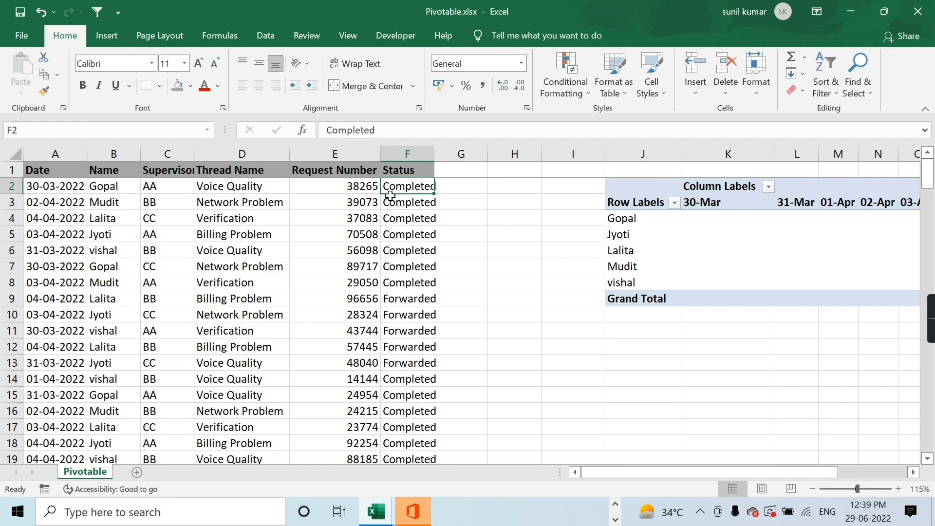
key(Right)
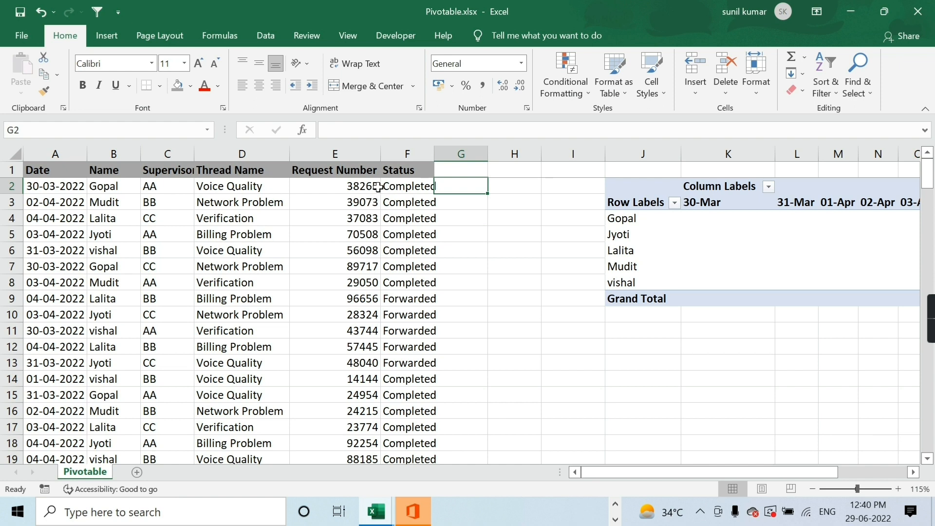
Step: Add the Status field to the pivot table's Values area as a count
click(693, 231)
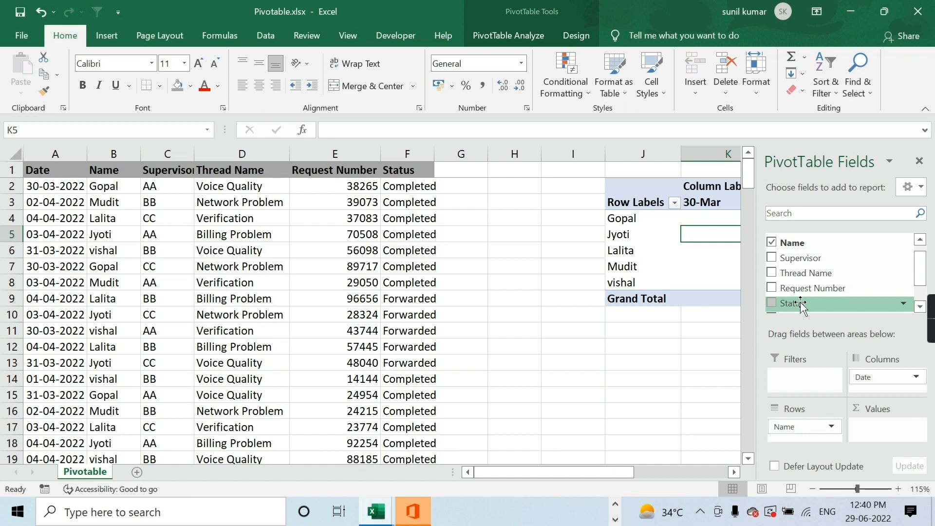
drag(801, 304, 870, 432)
click(651, 239)
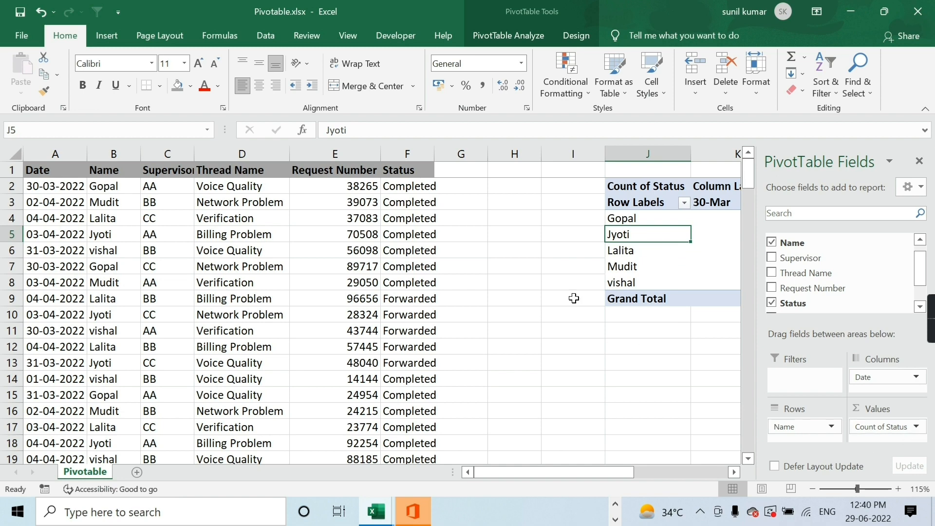
Step: Examine the status counts per name and date across the first pivot row, including the Grand Total column
key(Up)
key(Right)
key(Right)
key(Right)
key(Right)
key(Right)
key(Right)
key(Right)
key(Right)
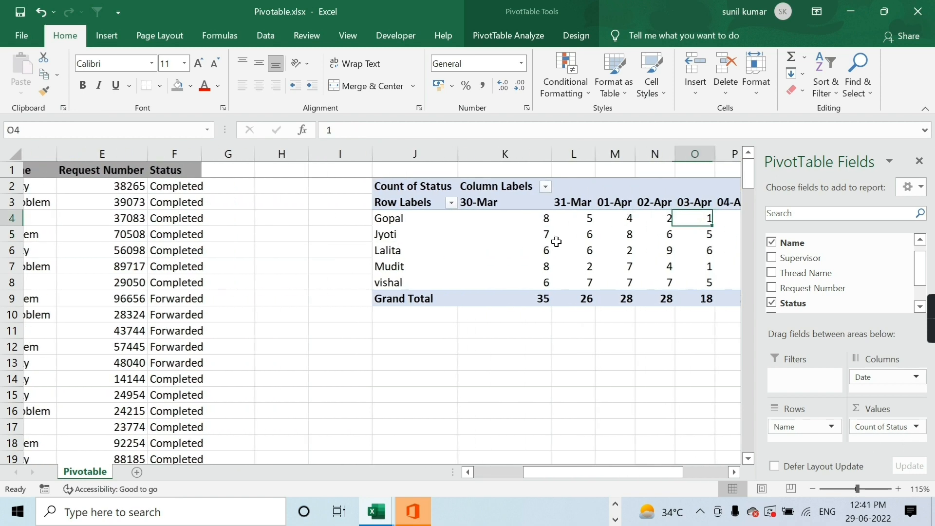
key(Right)
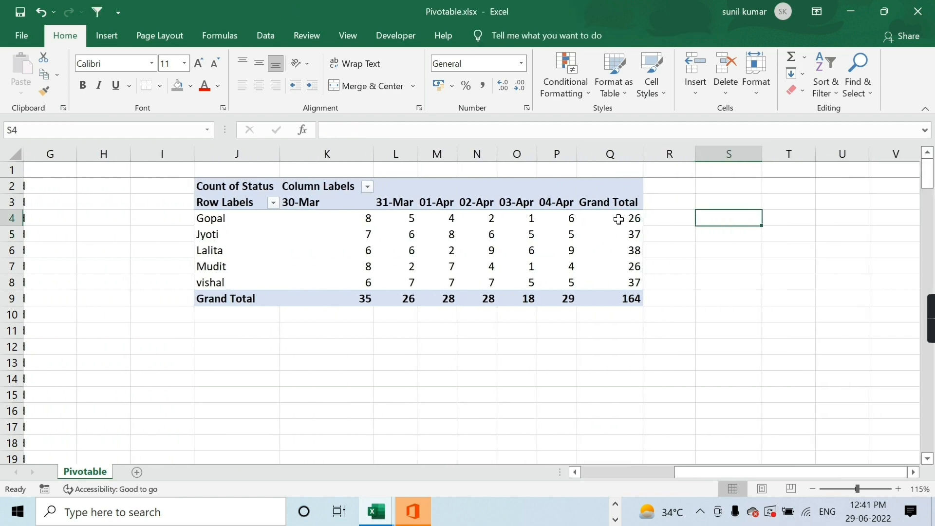
mouse_move(469, 285)
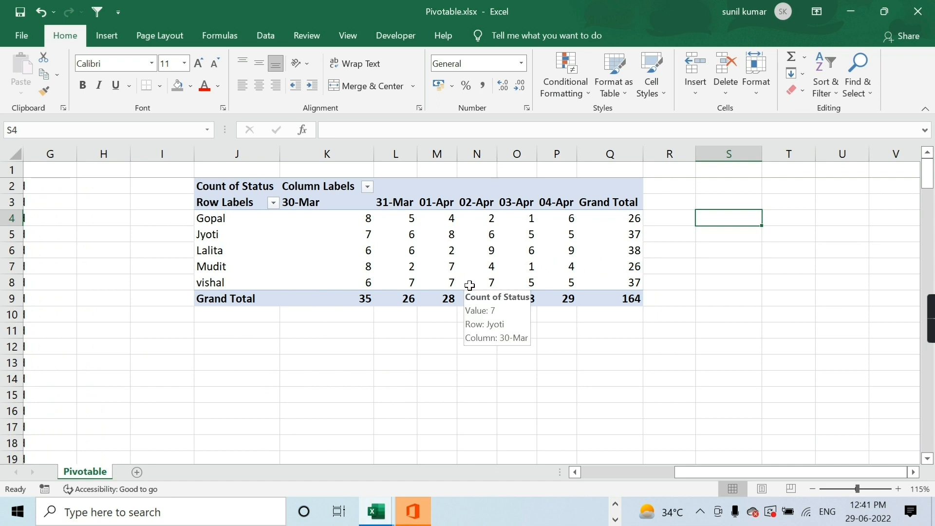
key(Left)
key(Left)
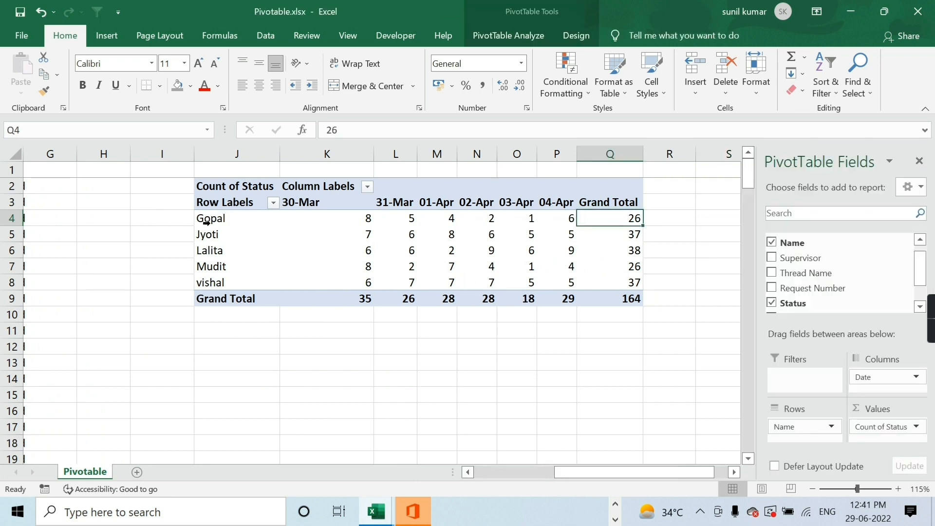
click(287, 222)
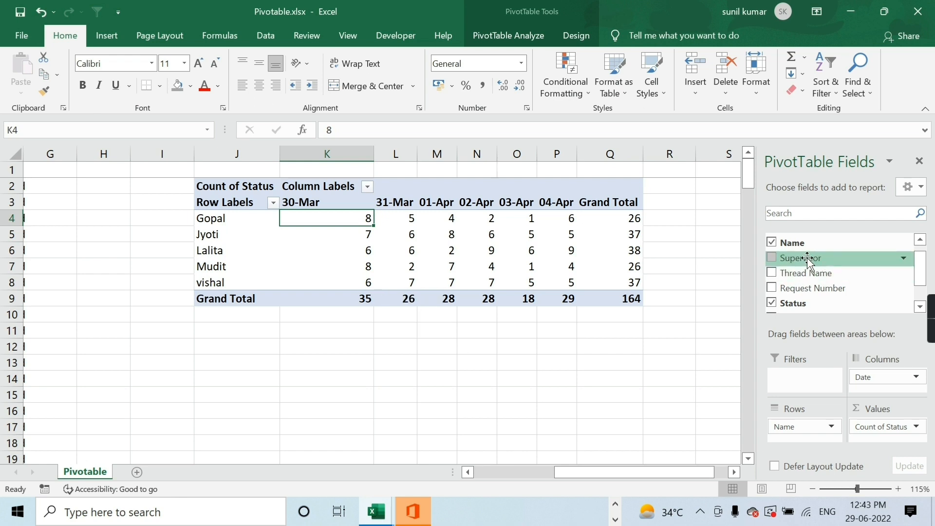
Step: Add the Supervisor and Thread Name fields to the pivot table's Filters area
mouse_move(806, 259)
mouse_down()
mouse_move(795, 291)
mouse_move(796, 384)
mouse_move(799, 375)
mouse_up()
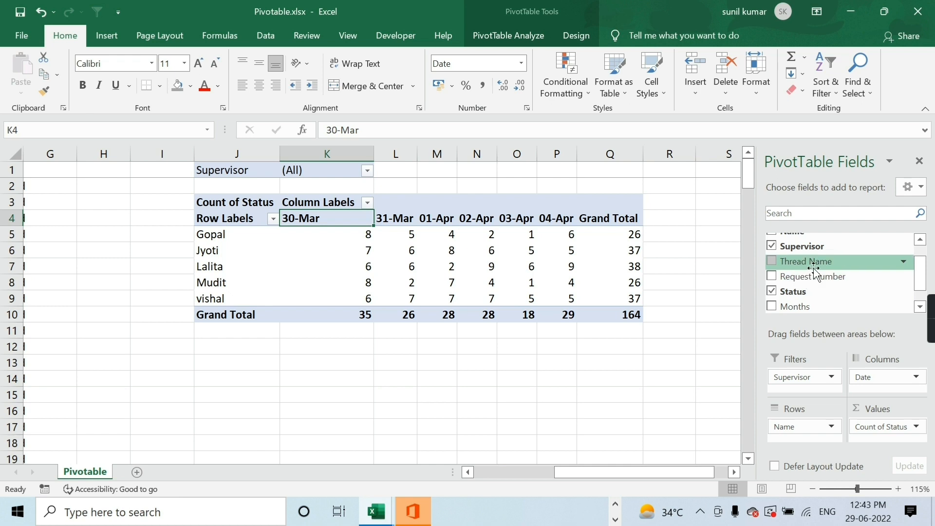
drag(809, 265, 799, 392)
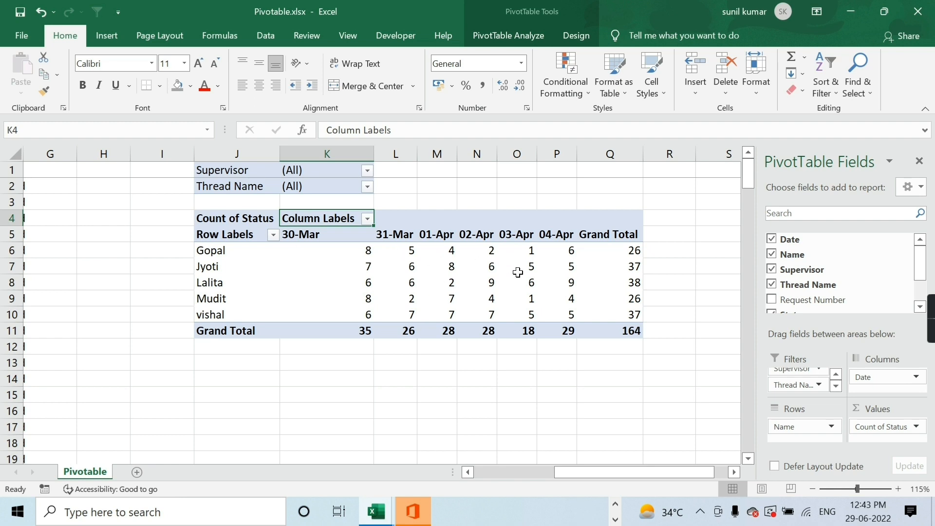
mouse_move(518, 273)
mouse_move(568, 295)
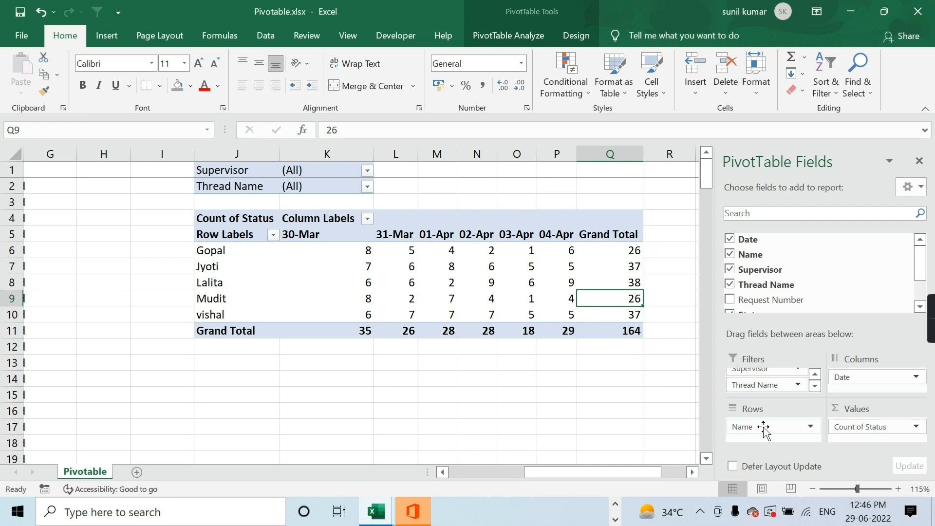
Step: Move Name from the Rows area to Filters and put Supervisor in Rows instead
drag(763, 427, 767, 395)
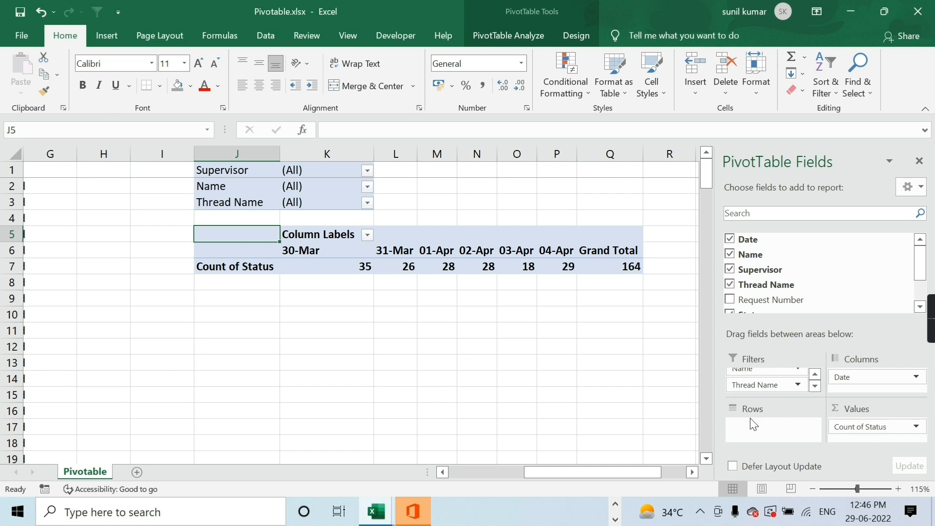
scroll(768, 379, up, 2)
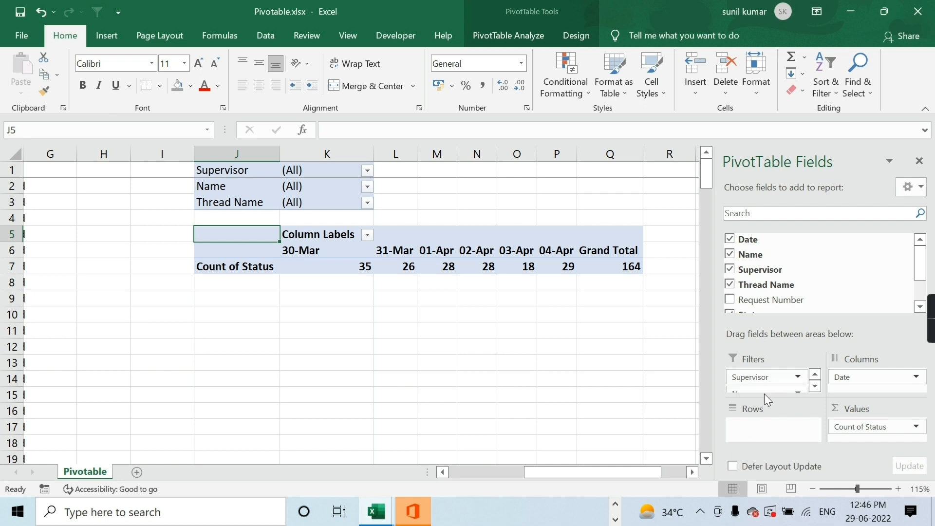
click(763, 377)
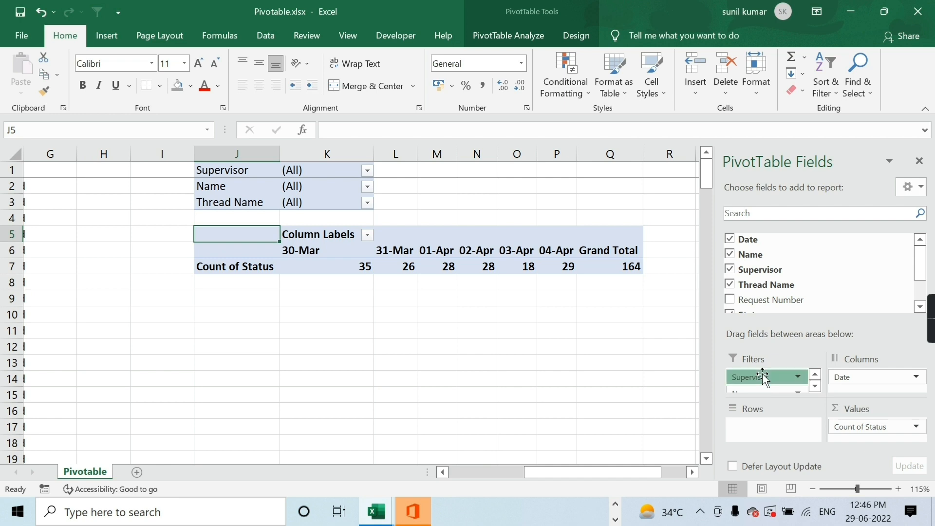
drag(763, 377, 761, 441)
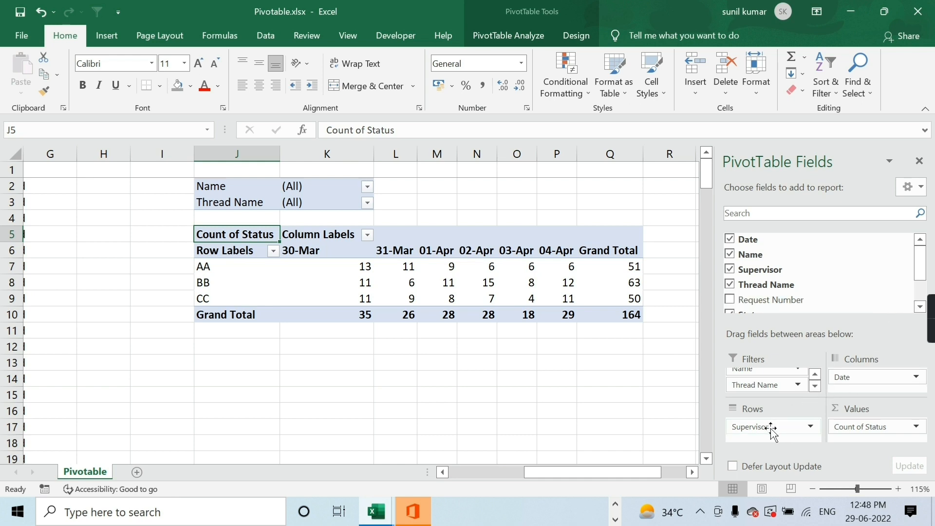
Step: Rearrange the pivot table with Date in Rows, Thread Name in Columns and Supervisor back in Filters
drag(771, 428, 771, 395)
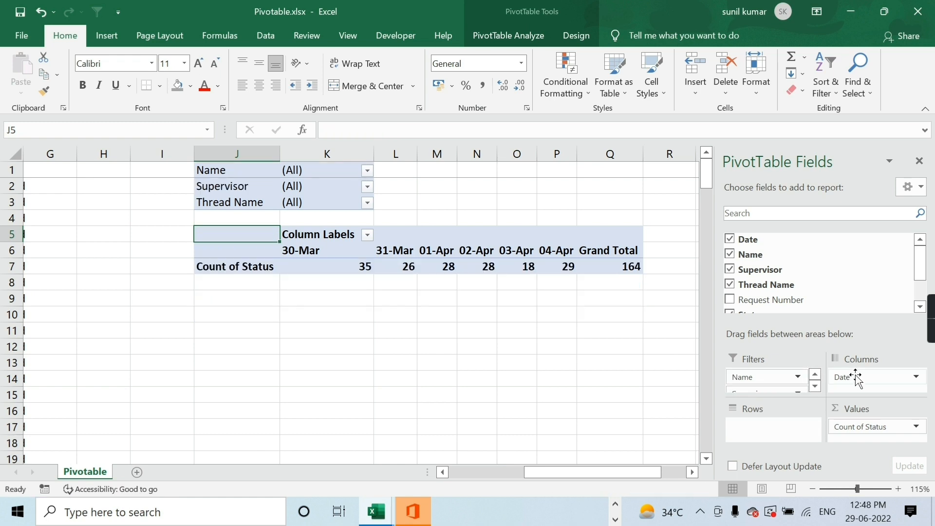
drag(857, 379, 765, 431)
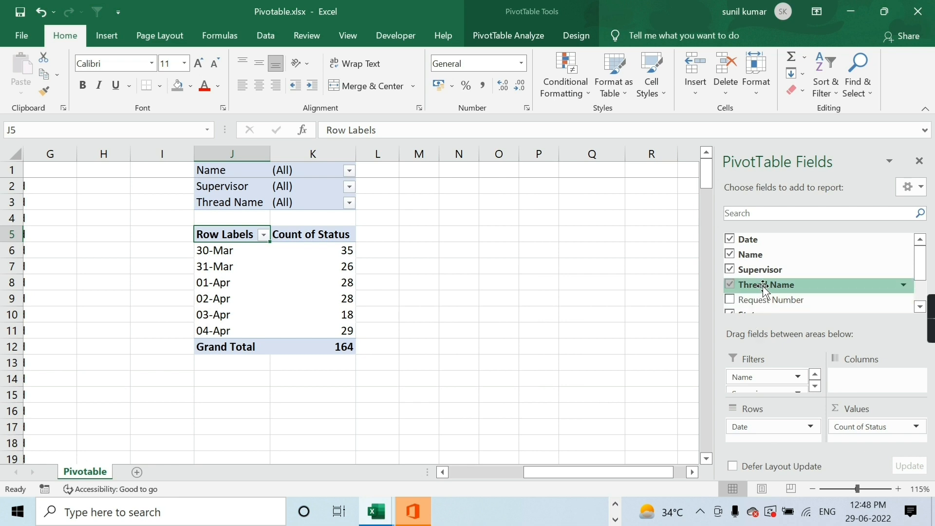
drag(765, 287, 847, 383)
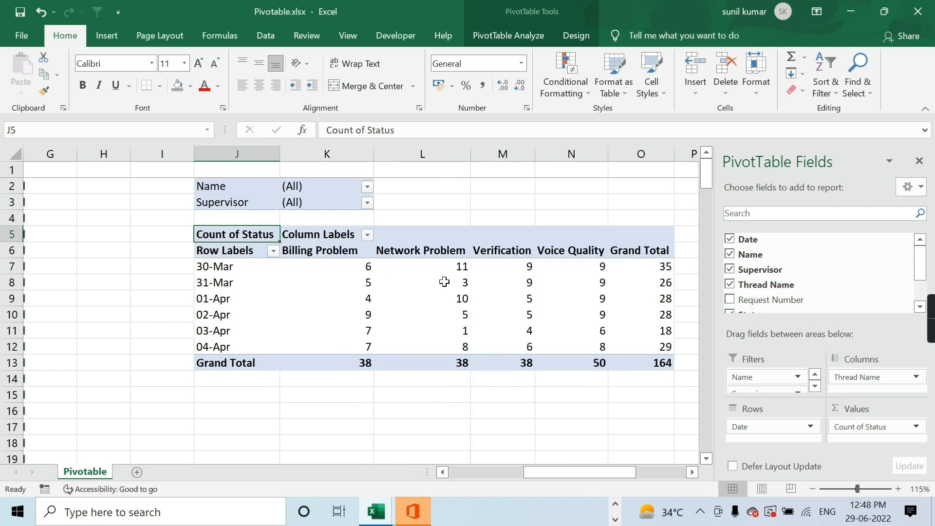
mouse_move(454, 275)
mouse_move(603, 361)
mouse_move(653, 303)
mouse_move(605, 297)
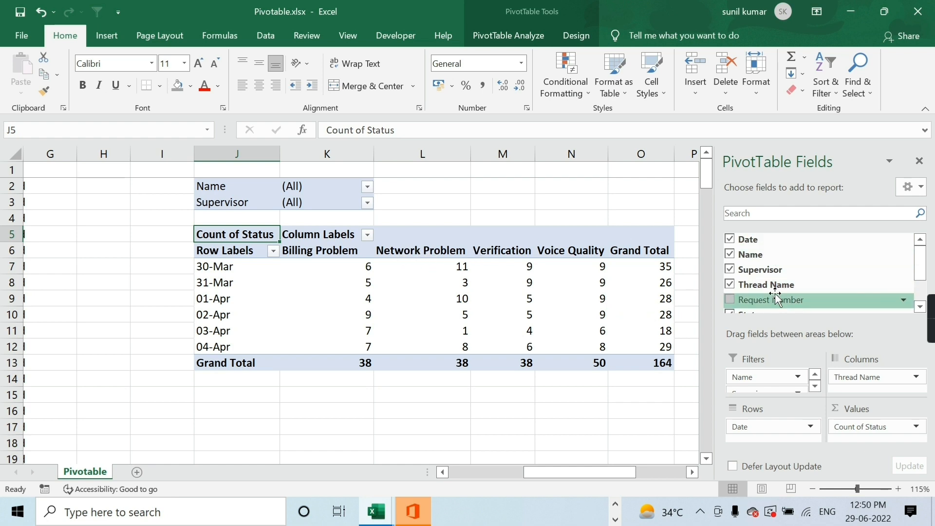
Step: Move Date from Rows to the Filters area and Thread Name from Columns to Rows
drag(768, 431, 774, 388)
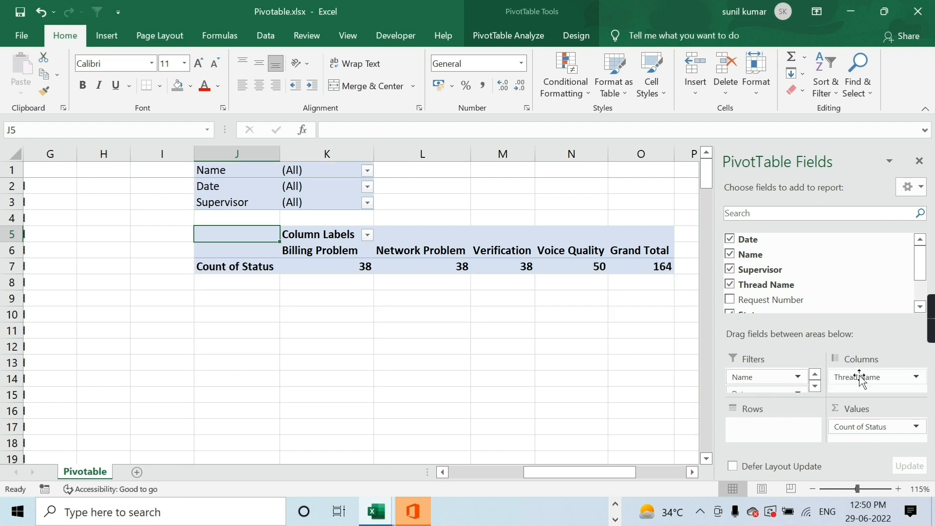
drag(857, 379, 774, 427)
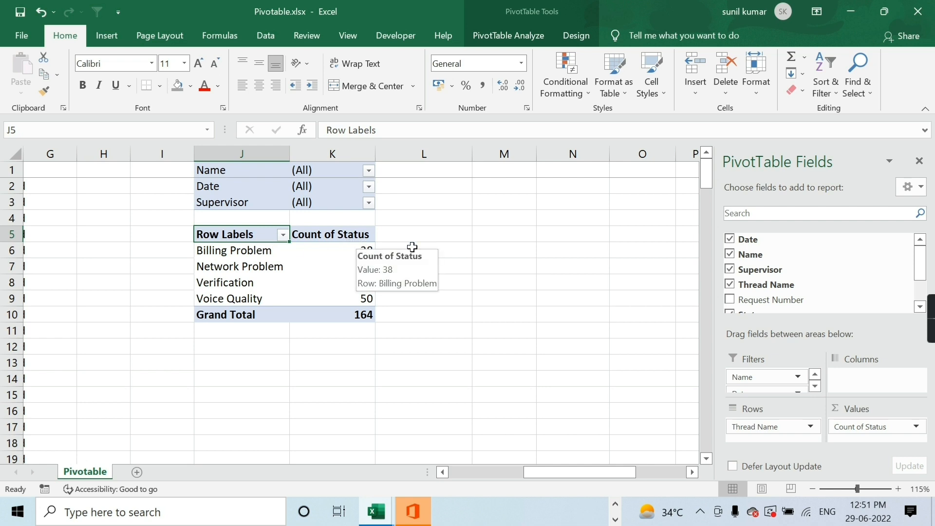
scroll(791, 383, down, 2)
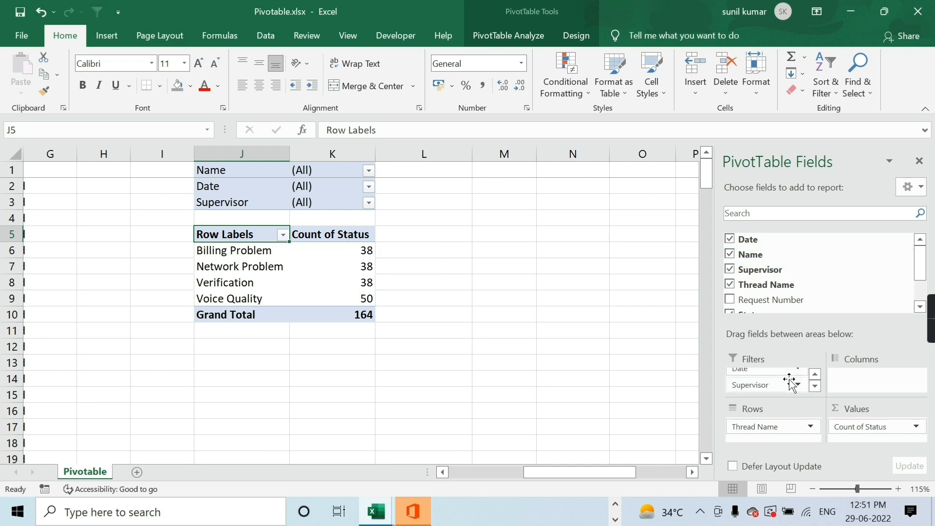
Step: Move Date from Filters to the Columns area, and swap Name into Rows with Thread Name going back to Filters
drag(770, 372, 861, 387)
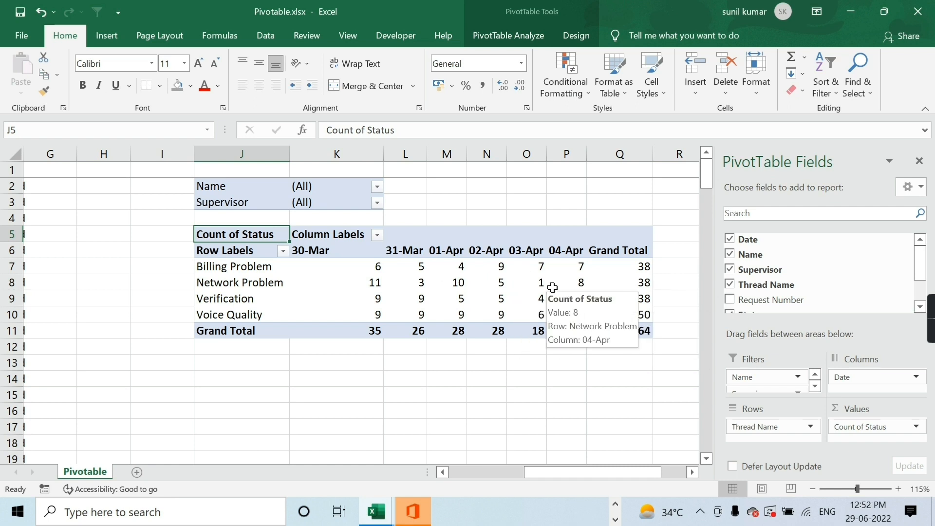
mouse_move(550, 280)
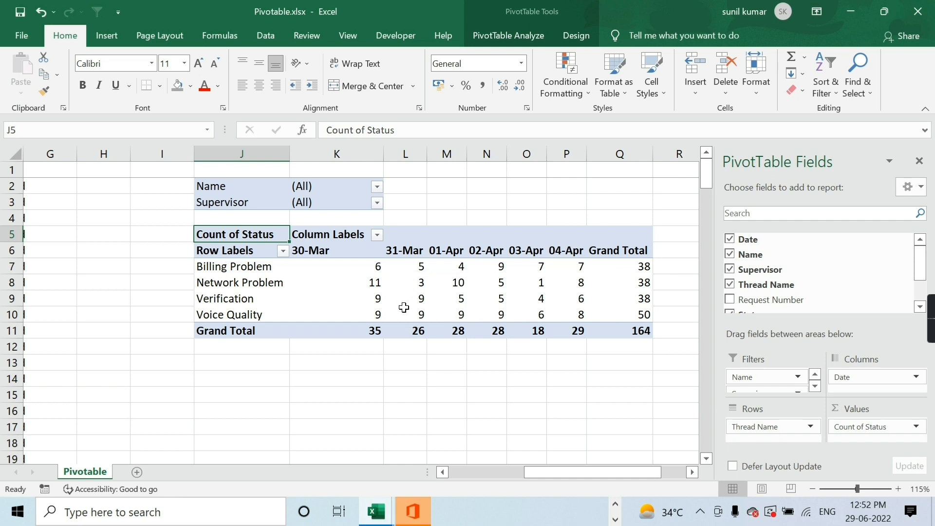
mouse_move(404, 307)
mouse_move(763, 428)
mouse_down()
mouse_move(764, 388)
mouse_move(753, 412)
mouse_move(760, 430)
mouse_up()
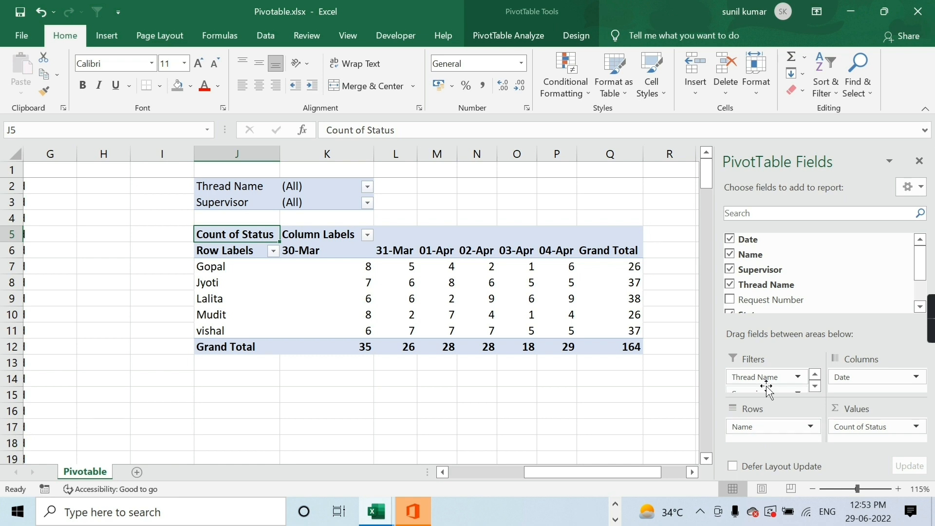
Step: Place Supervisor above Name in the pivot table's Rows area, and return it to the Filters area
scroll(766, 390, down, 1)
drag(767, 384, 757, 423)
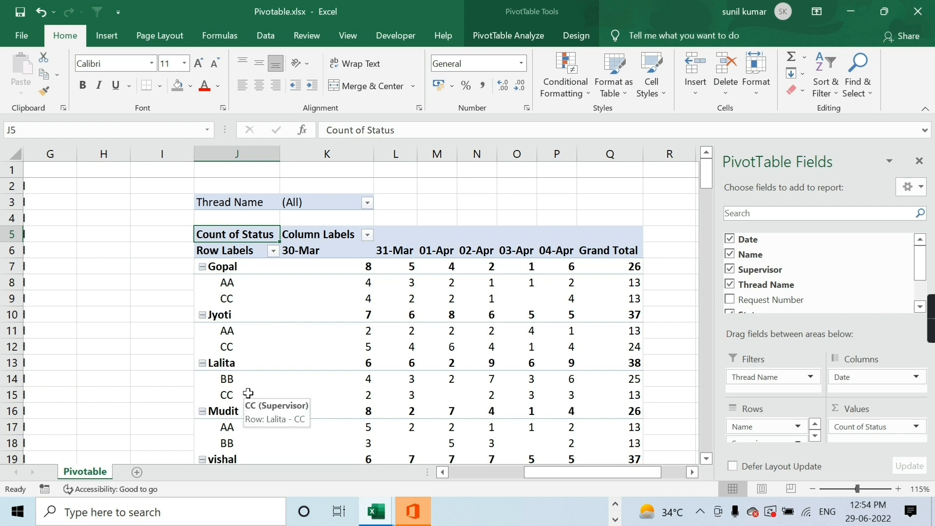
scroll(766, 435, down, 1)
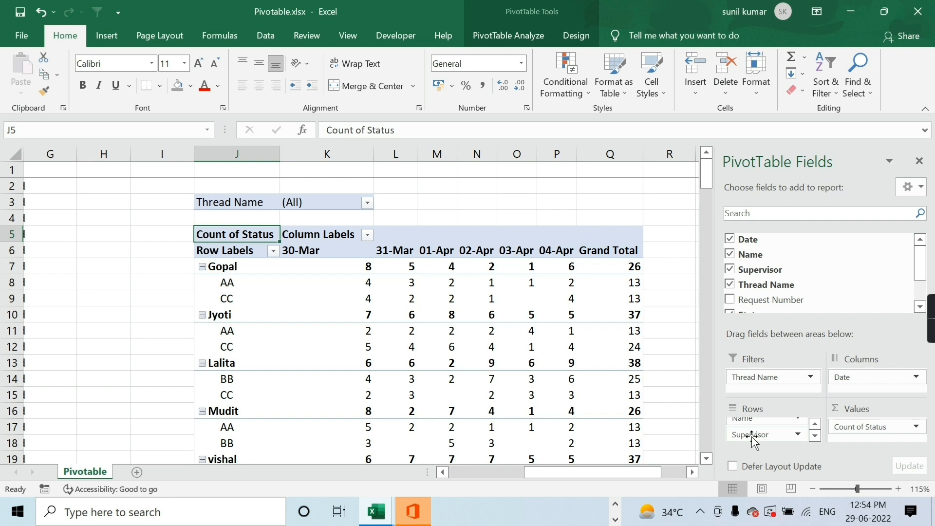
drag(751, 436, 752, 421)
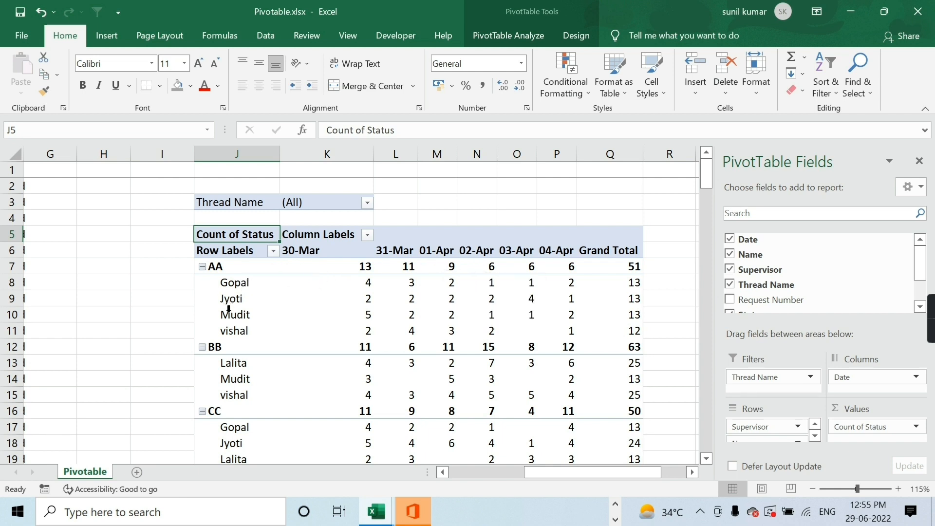
click(270, 315)
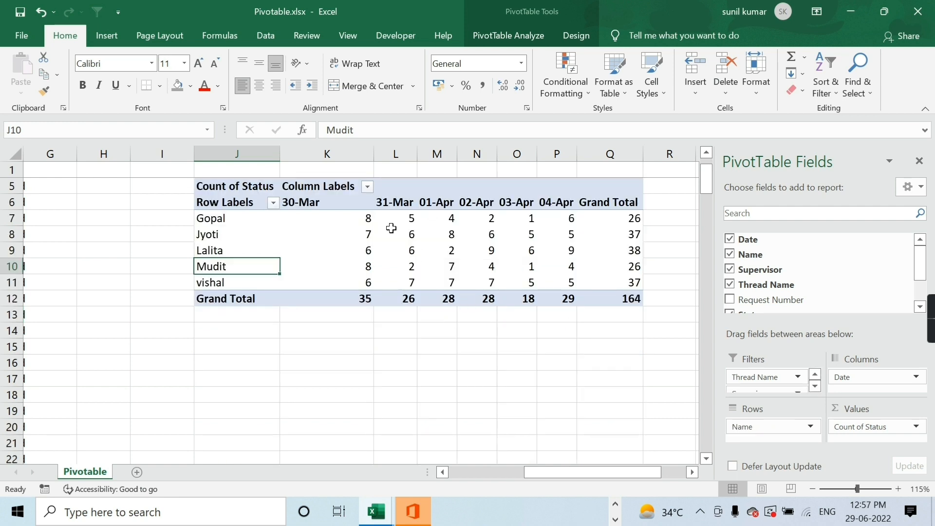
Step: Examine the overall grand total of the pivot table arranged by Name and Date
click(341, 260)
ctrl+scroll(342, 260, up, 1)
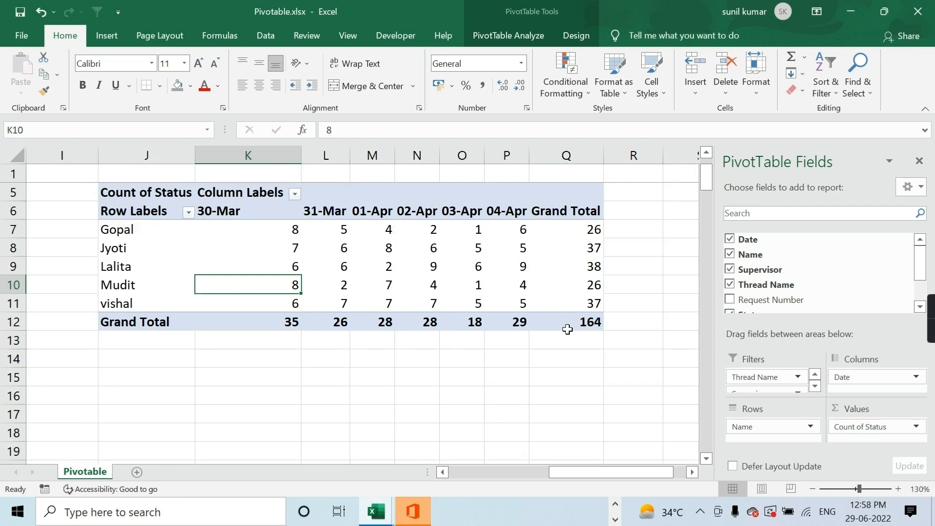
click(578, 325)
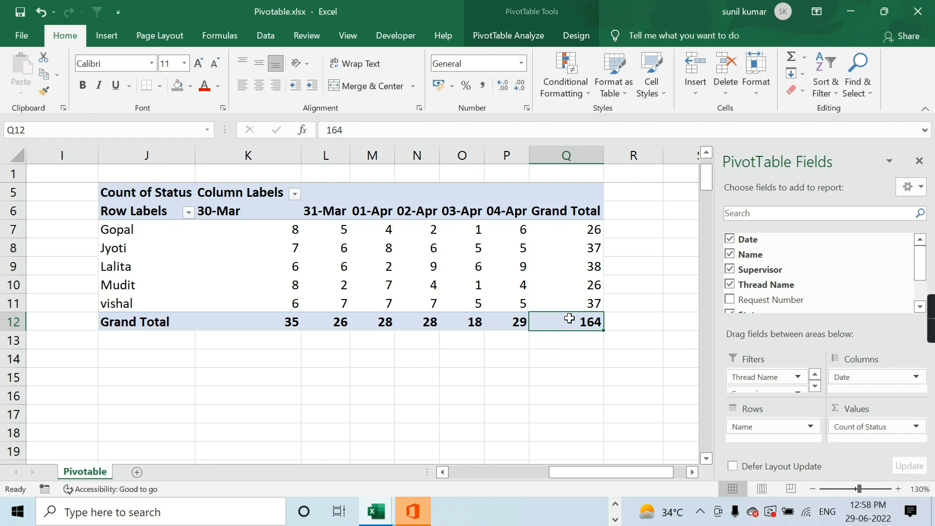
mouse_move(592, 326)
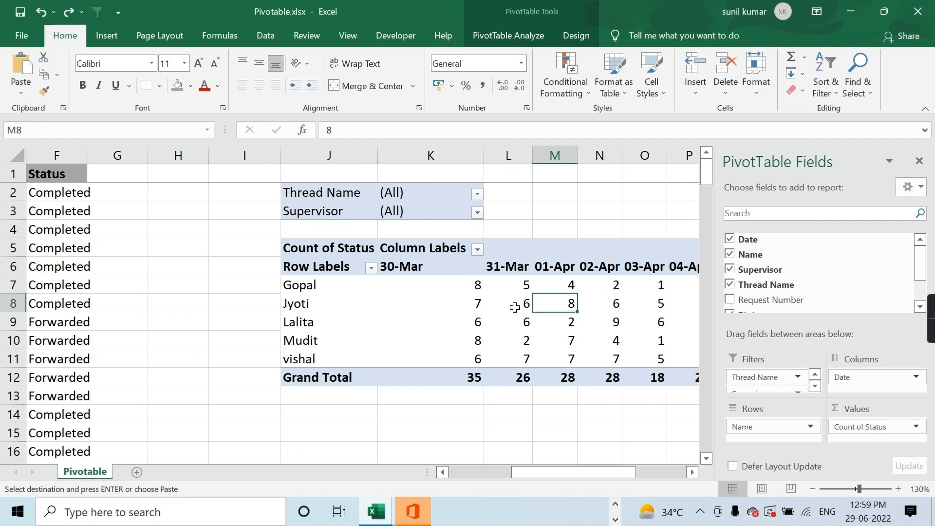
Step: Copy the last 14 records of the source data (A152:F165) and paste them directly below, starting at A166
key(Left)
key(Left)
key(Left)
key(Left)
key(Left)
key(Left)
key(Left)
key(Left)
key(Left)
key(Left)
key(Left)
key(Left)
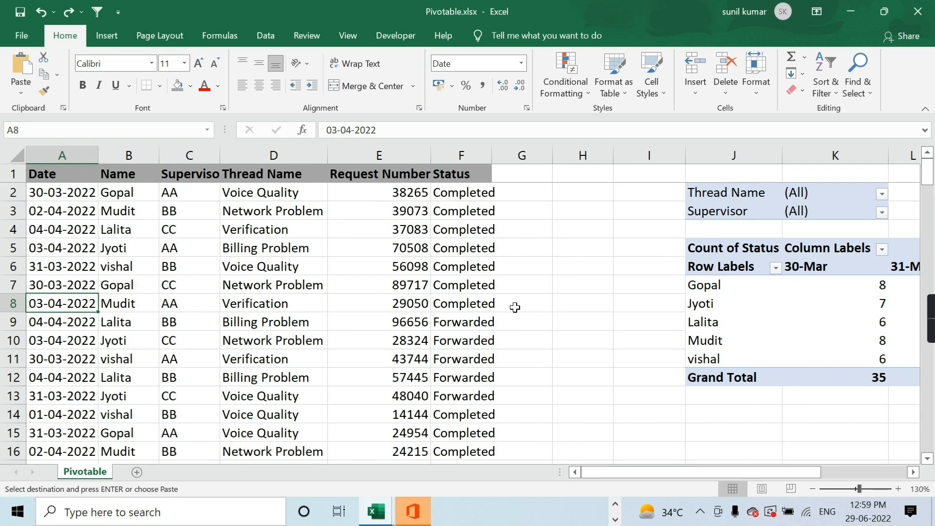
key(ctrl+Down)
key(Up)
key(Up)
key(Up)
key(Up)
key(Up)
key(Up)
key(Up)
key(Up)
key(Up)
key(Up)
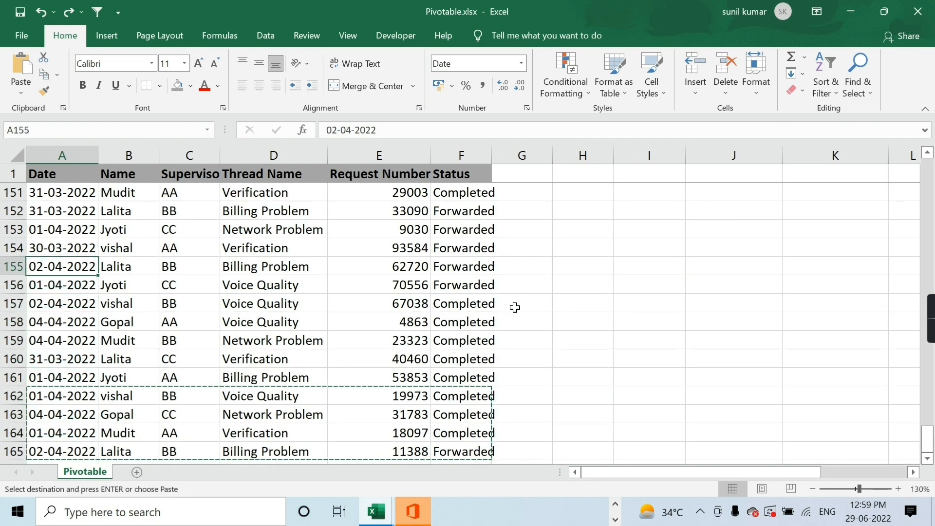
key(Up)
key(Up)
key(Up)
key(ctrl+shift+Right)
key(ctrl+shift+Down)
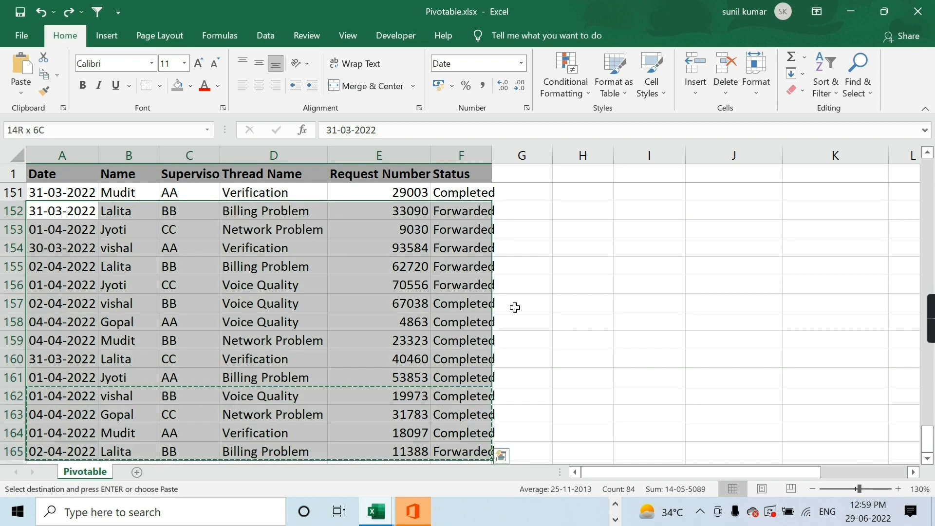
key(ctrl+c)
key(ctrl+Down)
key(Down)
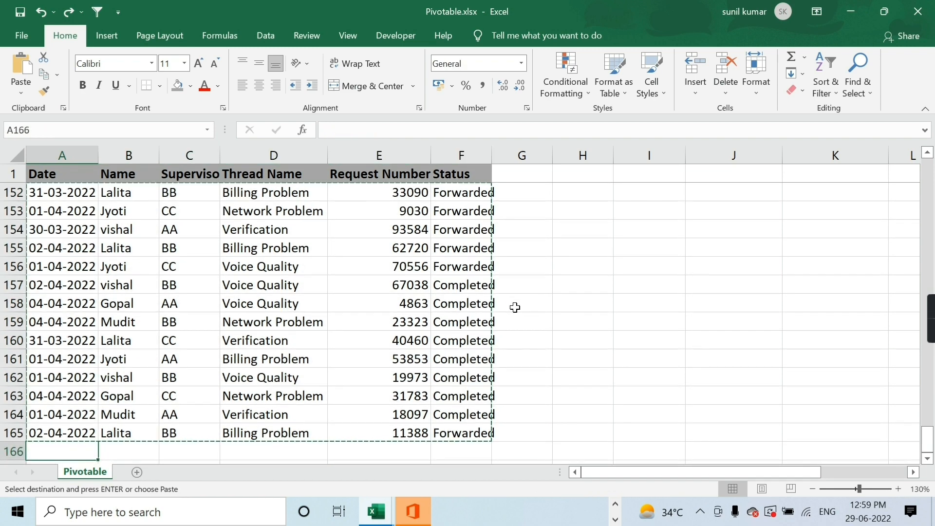
key(ctrl+v)
scroll(513, 307, down, 3)
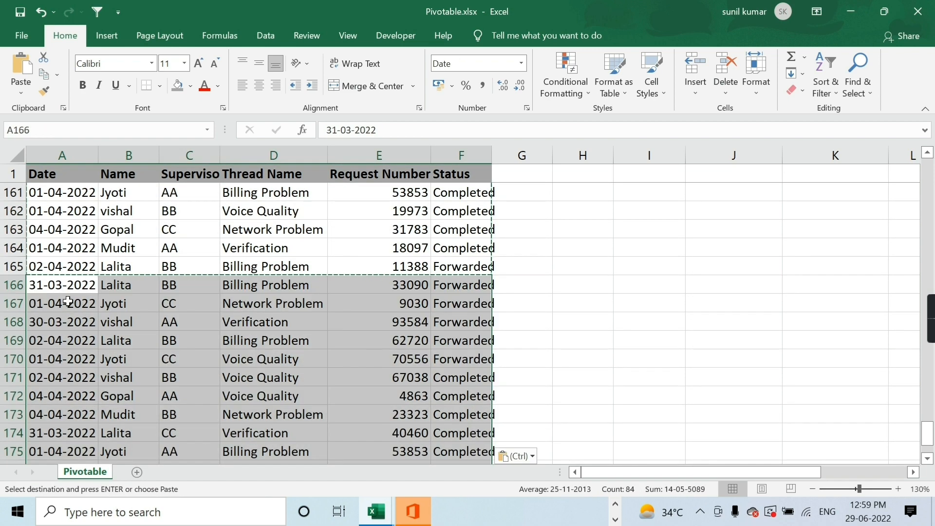
Step: Check how far the enlarged source data extends, from the first record in A2 down to the last one
click(93, 295)
key(ctrl+Up)
key(Down)
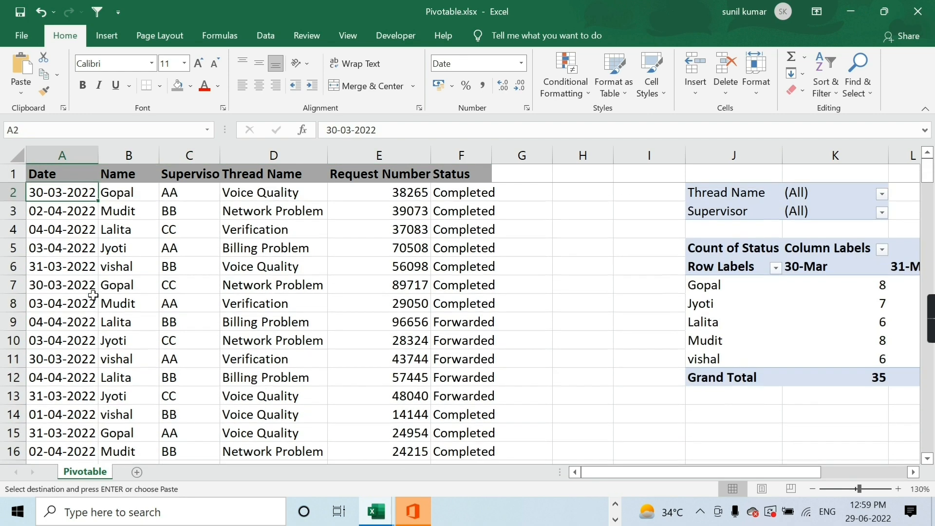
key(ctrl+shift+Down)
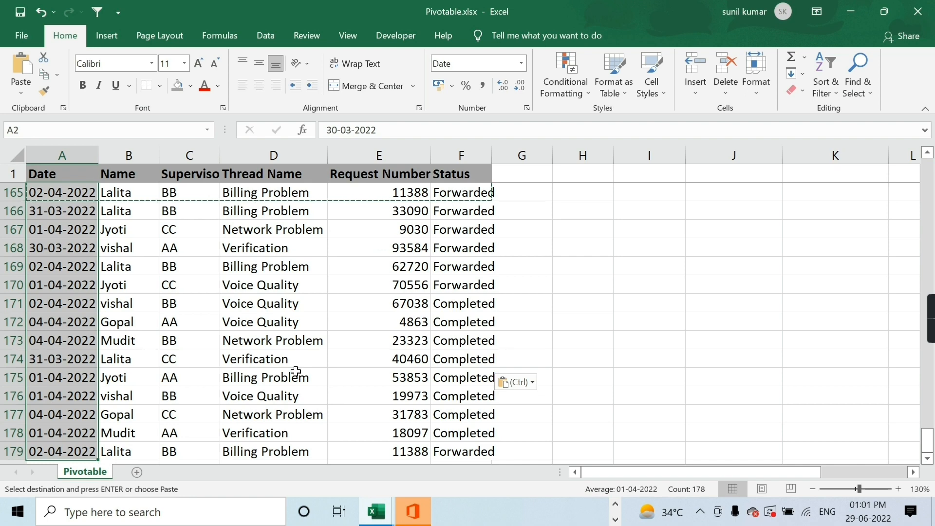
click(253, 211)
key(ctrl+Up)
key(Down)
key(Down)
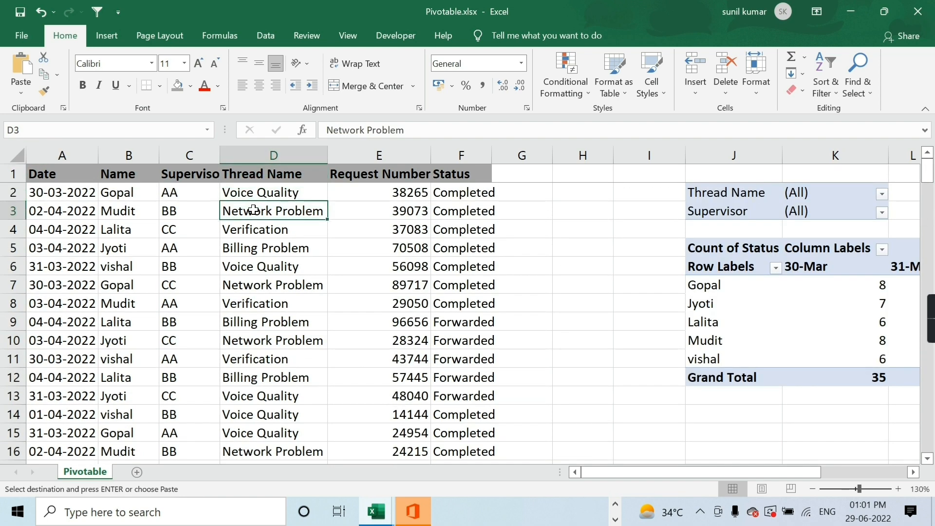
Step: Refresh the pivot table after the source rows were added and check its grand total
key(Right)
key(Right)
key(Right)
key(Right)
key(Right)
key(Right)
key(Right)
key(Right)
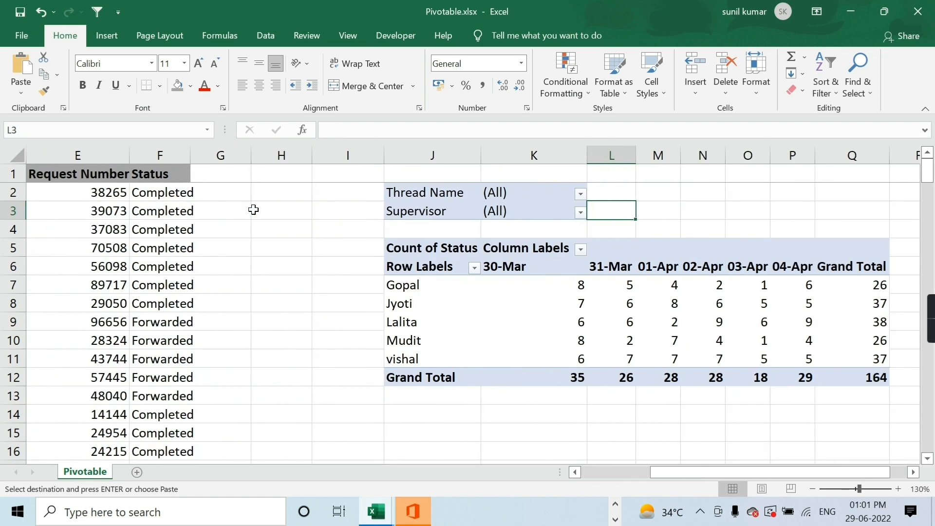
key(Right)
key(Right)
key(Right)
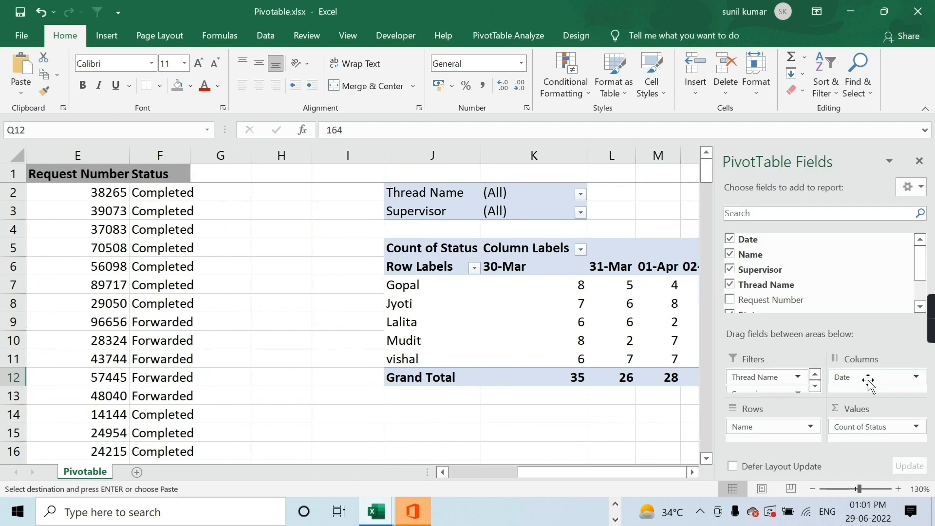
click(867, 378)
click(627, 409)
click(834, 380)
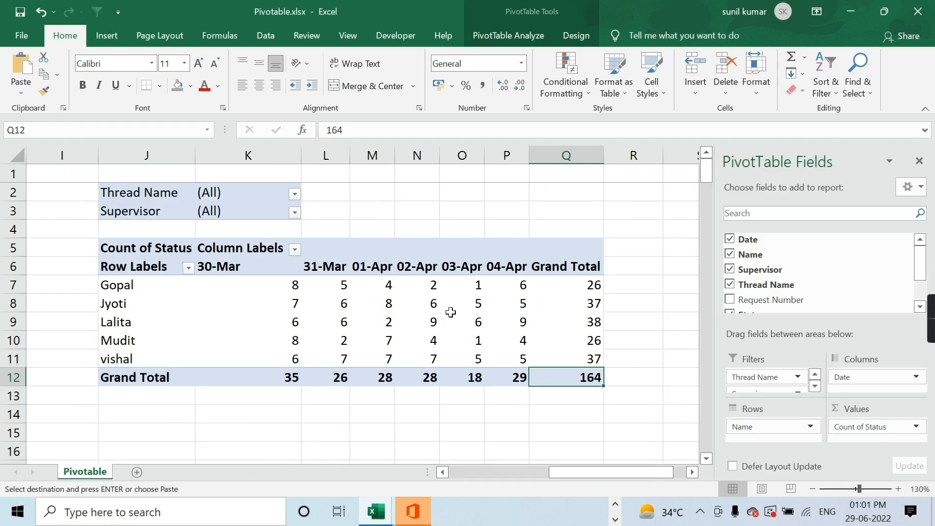
mouse_move(451, 312)
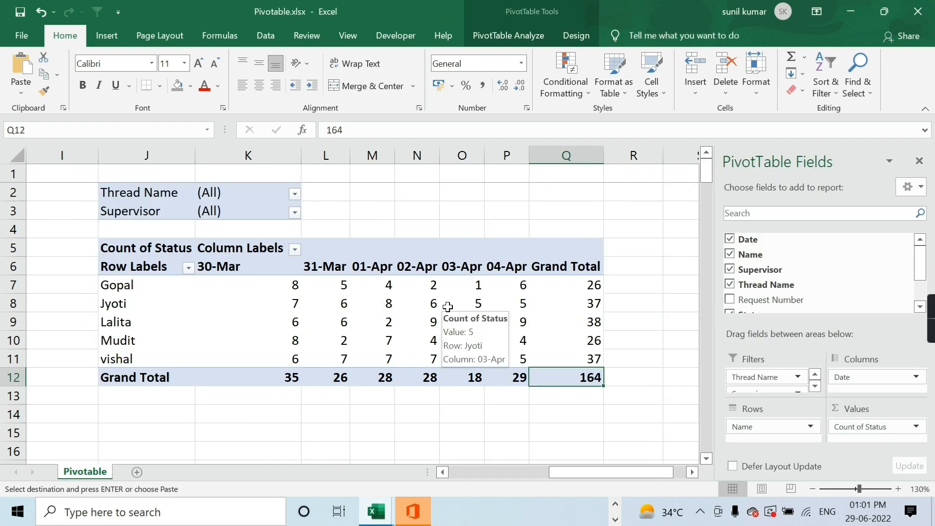
right_click(448, 307)
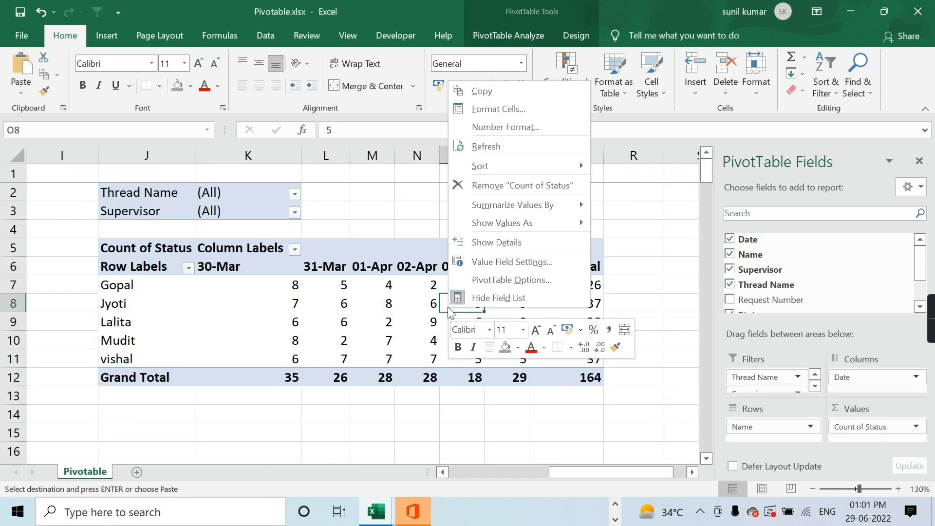
click(489, 144)
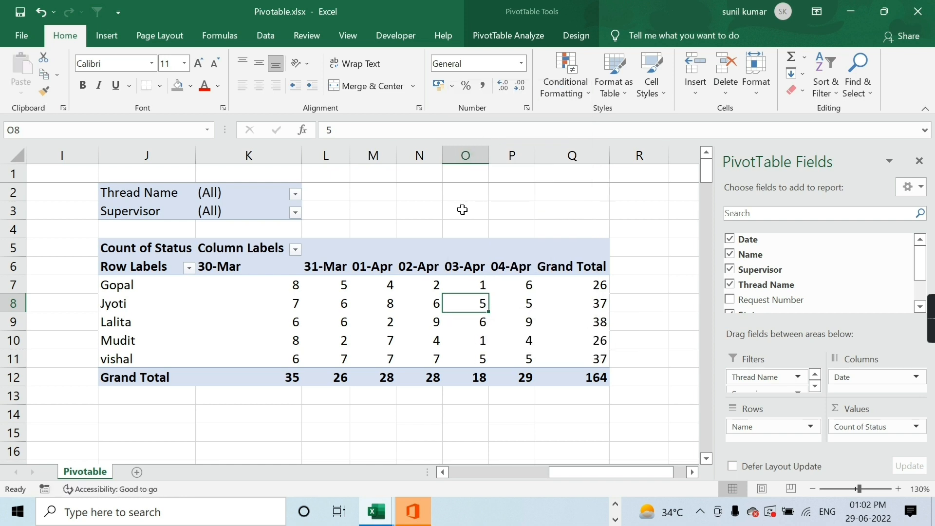
click(584, 377)
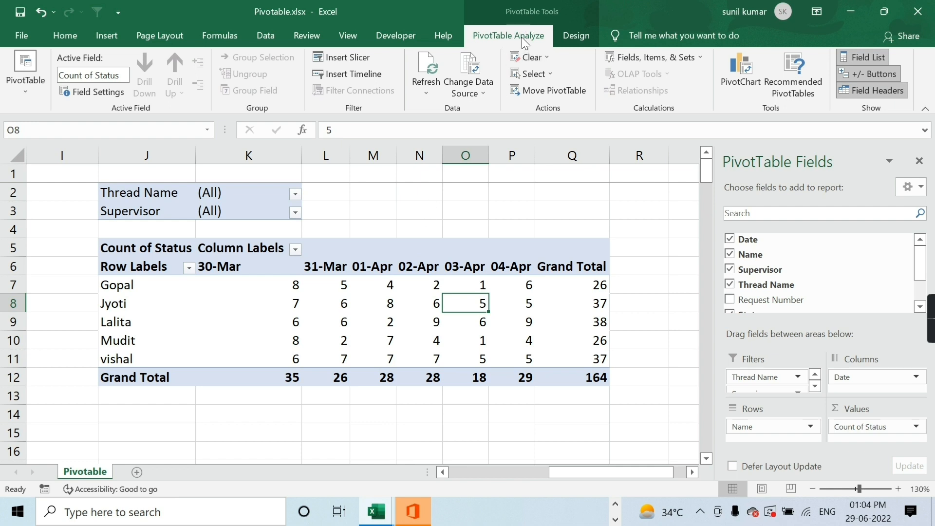
Step: Change the pivot table's data source to the range Pivotable!$A$1:$F$179 and go back to the updated table
click(477, 76)
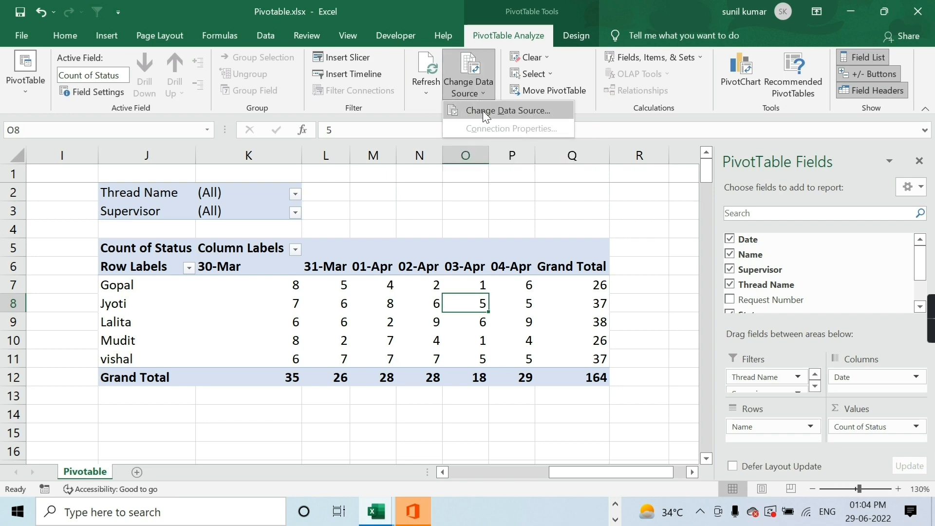
click(507, 110)
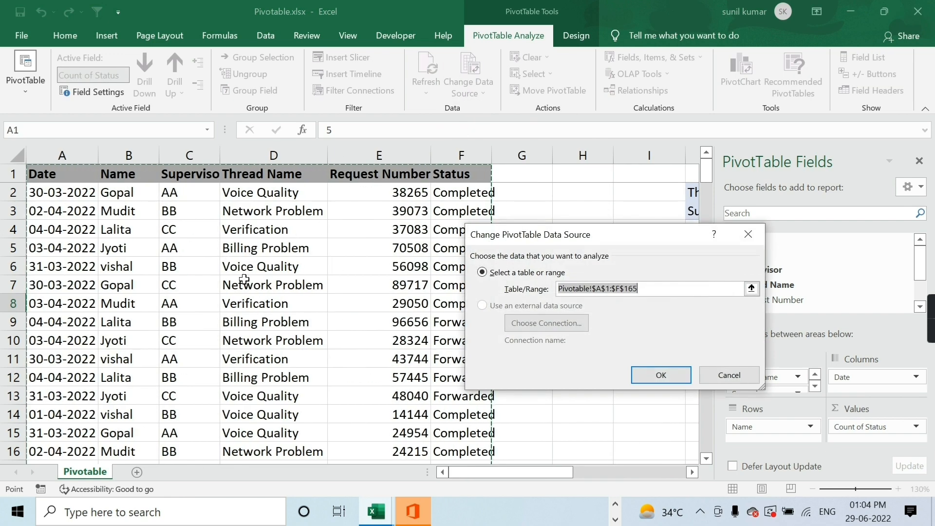
scroll(261, 298, down, 12)
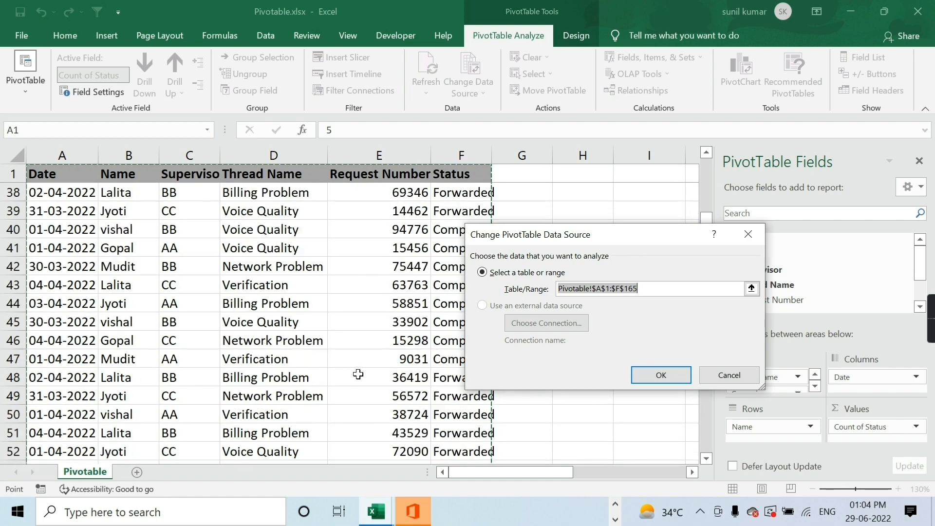
scroll(357, 374, down, 18)
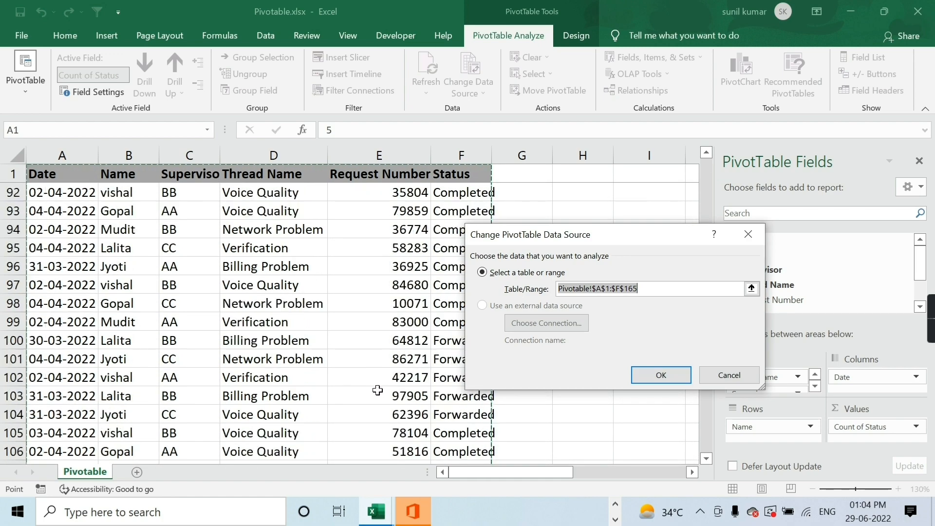
scroll(377, 390, down, 20)
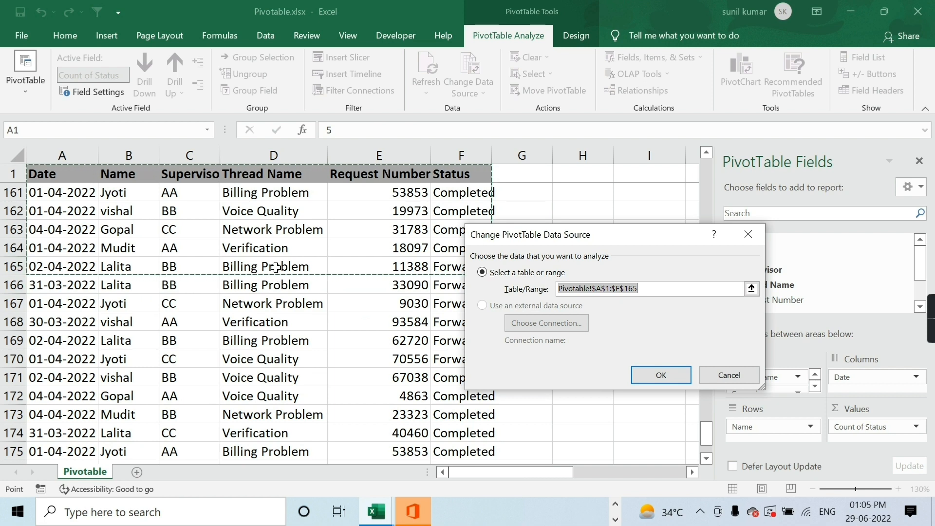
key(ctrl+shift+Down)
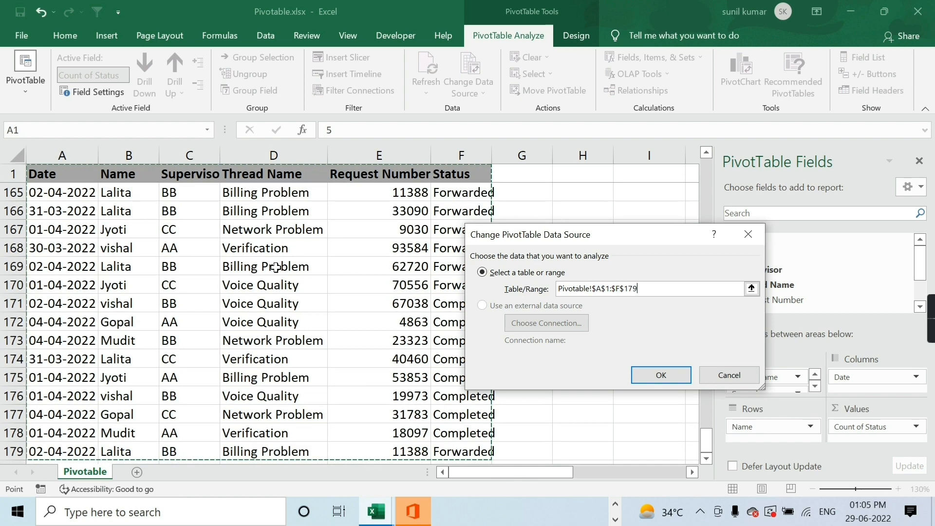
scroll(317, 390, down, 2)
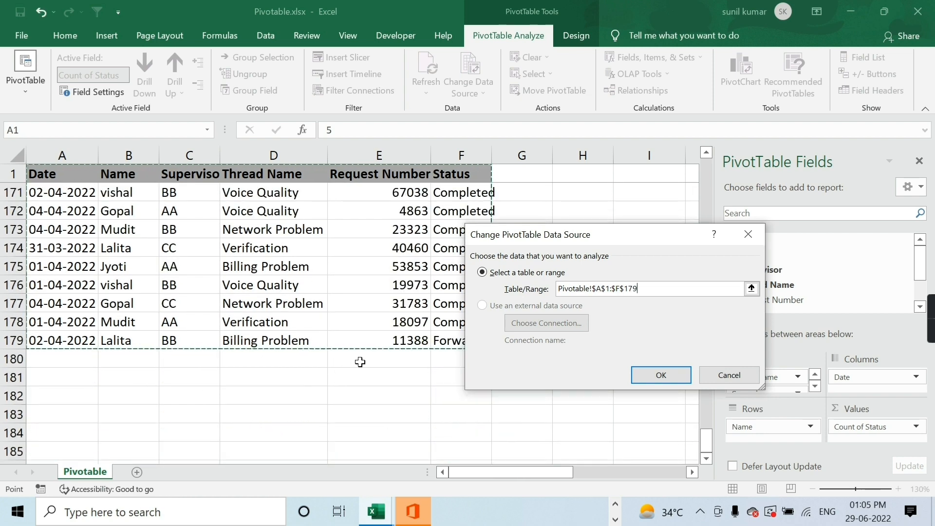
click(660, 375)
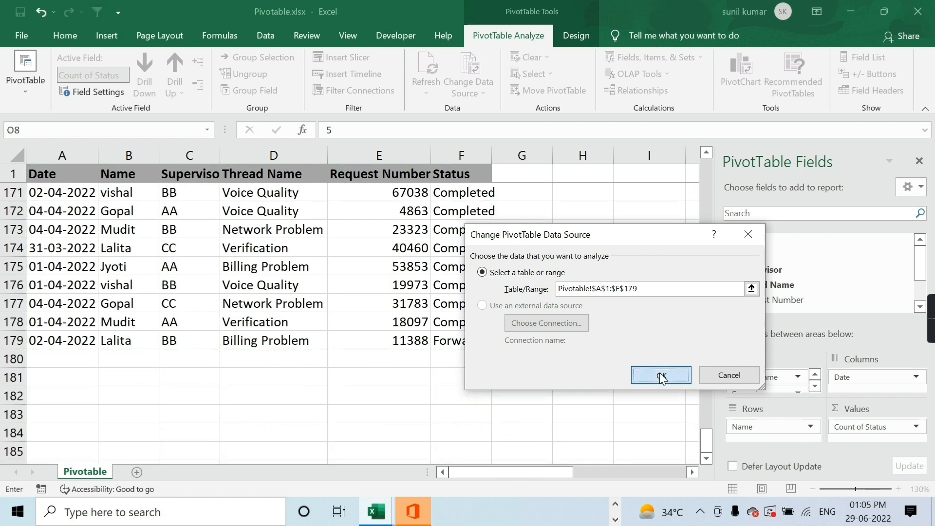
click(591, 211)
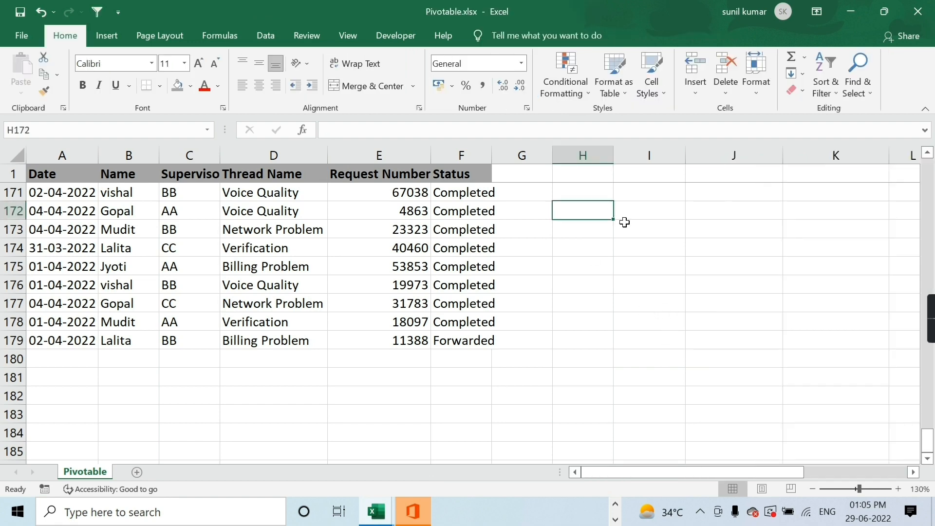
key(ctrl+Up)
key(Down)
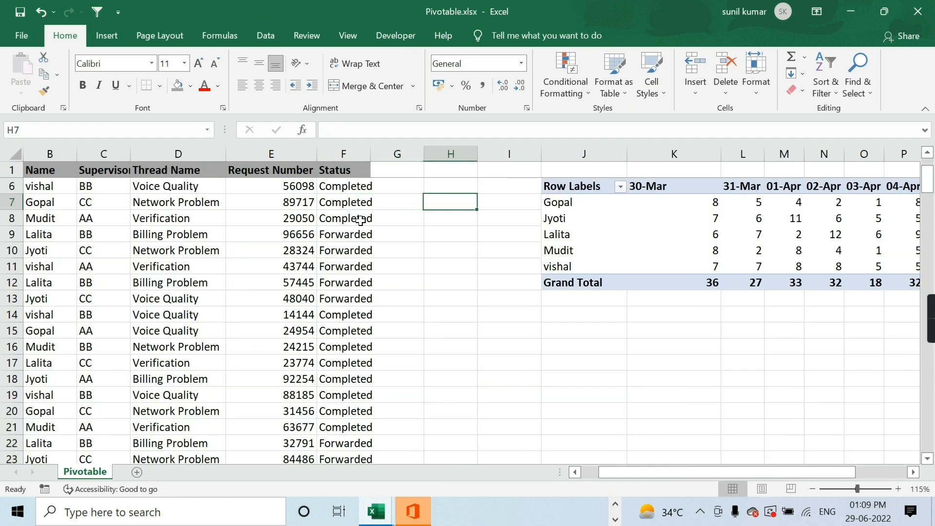
Step: Examine the updated pivot table across all date columns through to its overall grand total
key(Right)
key(Right)
key(Right)
key(Right)
key(Right)
key(Right)
key(Right)
key(Right)
key(Right)
key(Right)
key(Right)
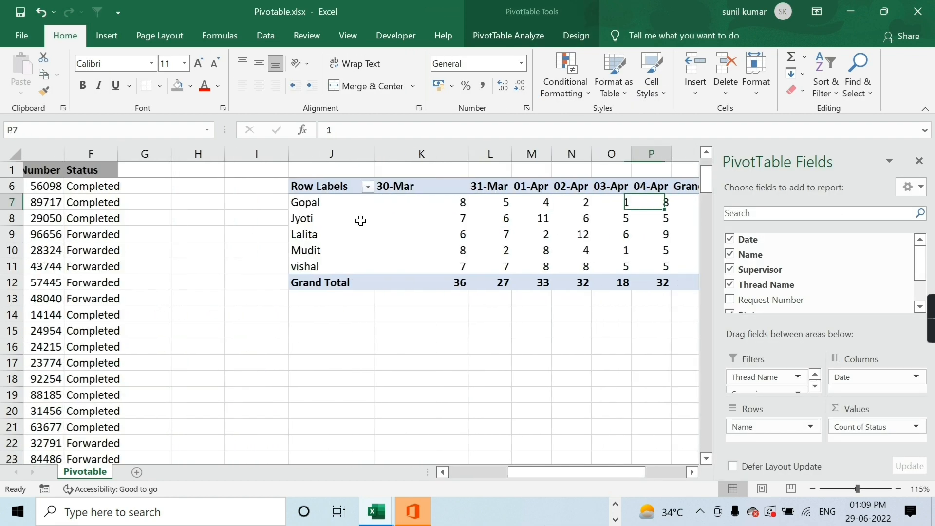
key(Right)
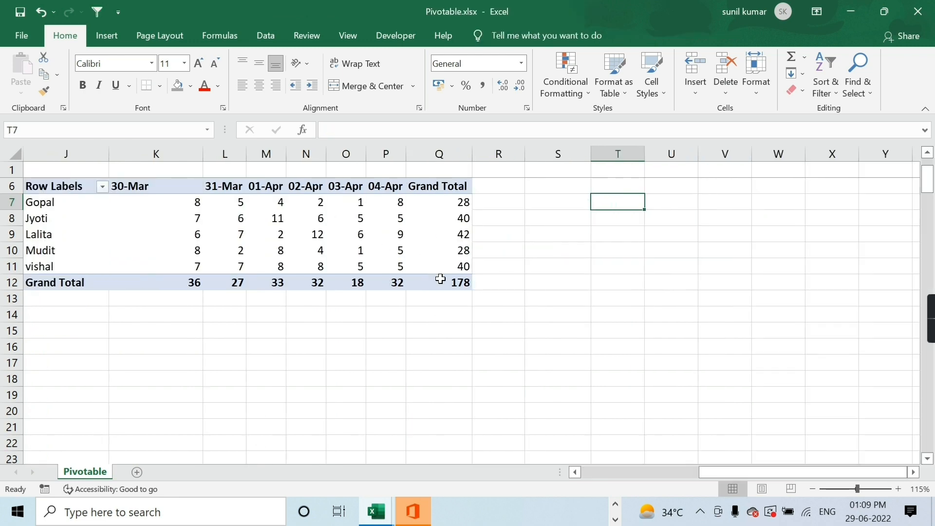
click(459, 281)
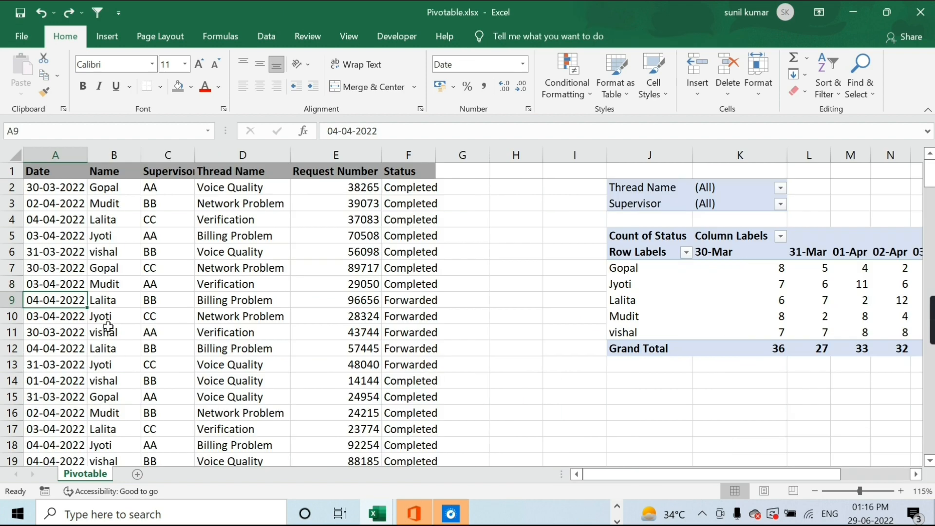
Step: Clear the last three records of the source data, A177:F179
key(ctrl+Down)
key(Up)
key(Up)
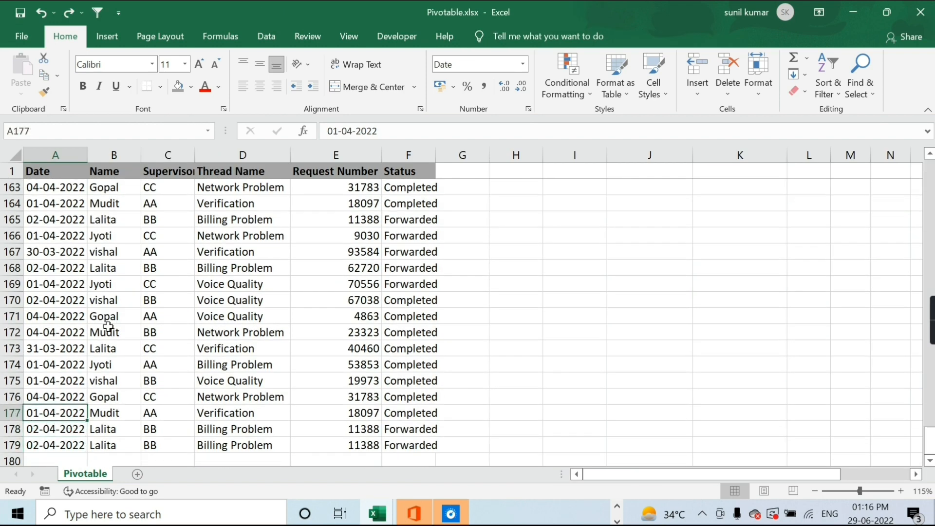
key(shift+space)
key(shift+Down)
key(shift+Down)
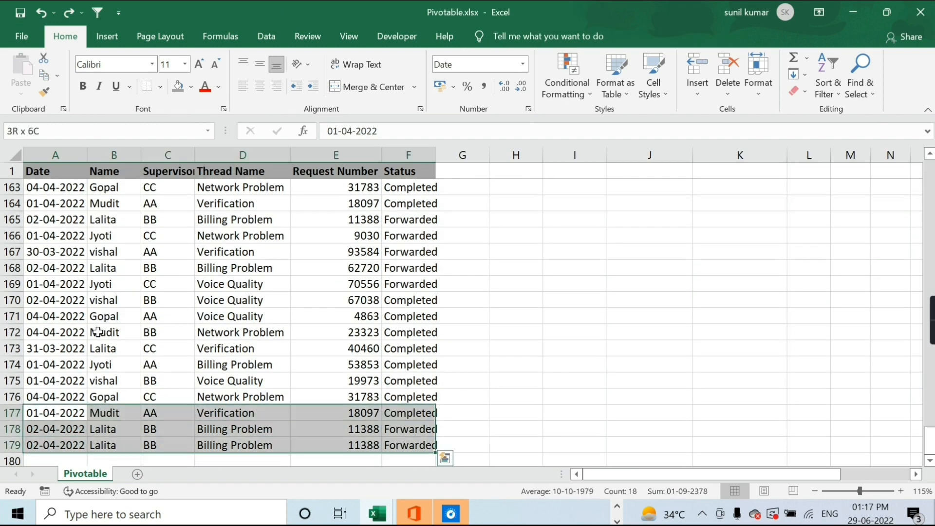
key(Delete)
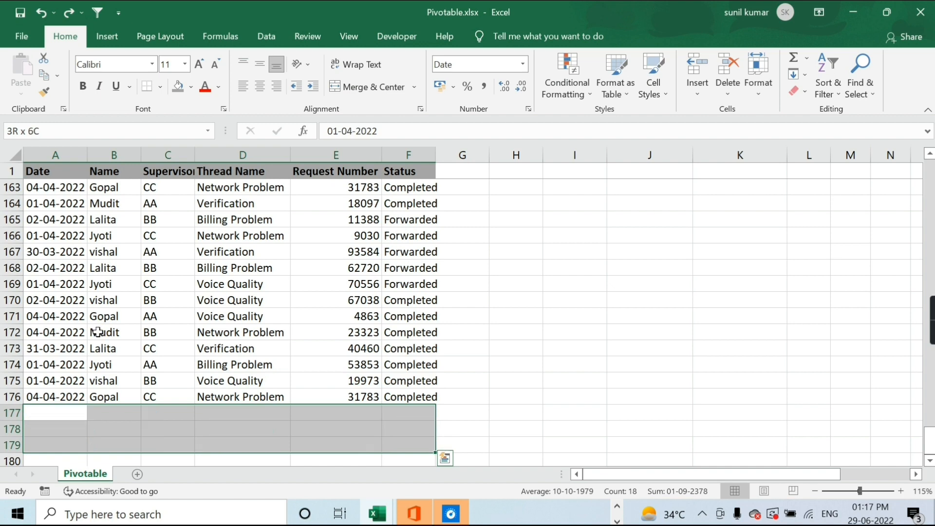
click(334, 297)
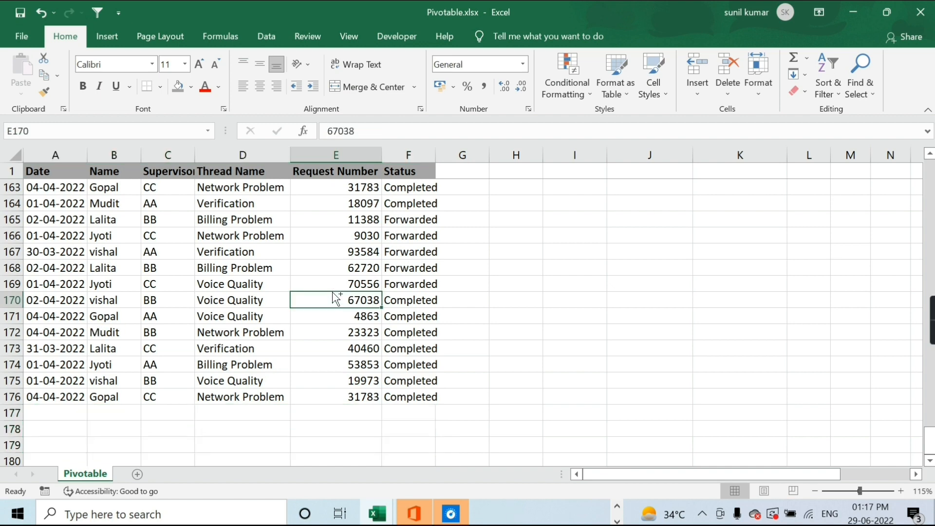
Step: Return to the pivot table and check its date columns and grand total after the source records were removed
key(ctrl+Up)
key(Down)
click(679, 294)
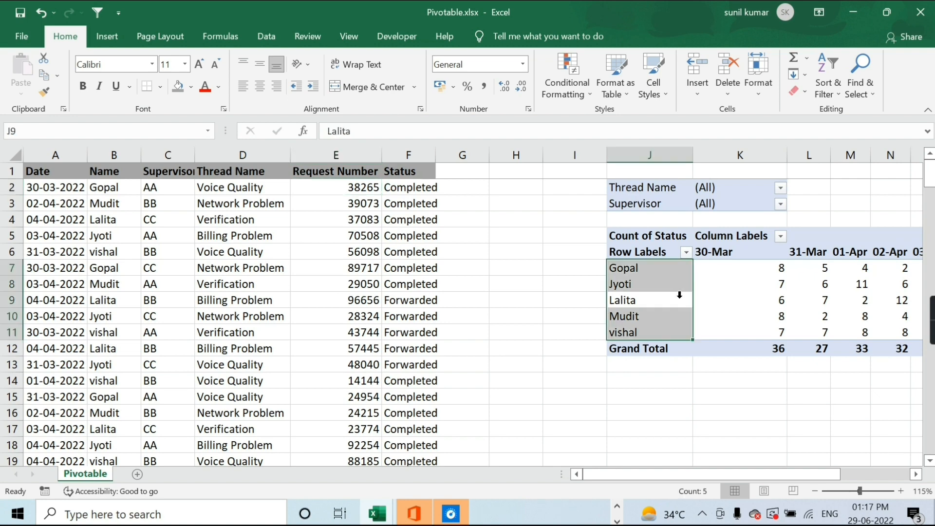
key(Return)
key(Return)
click(622, 281)
key(Return)
key(Return)
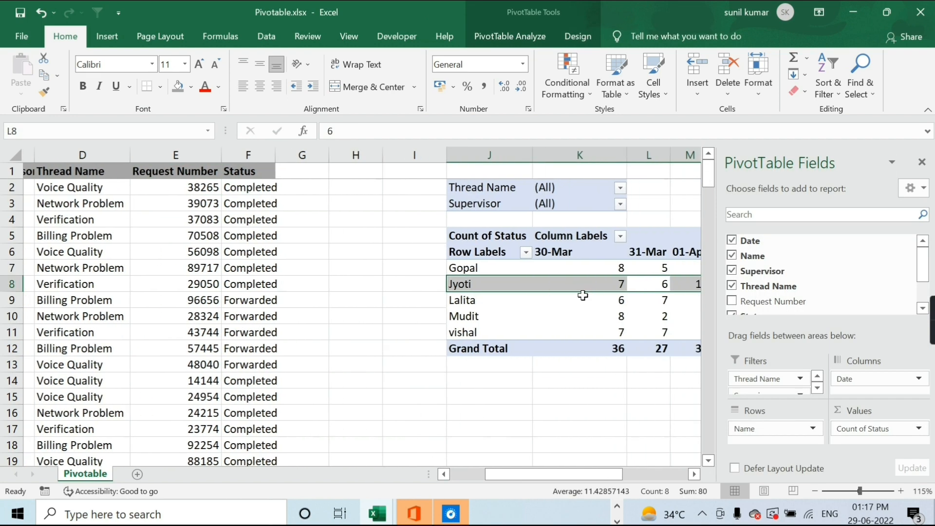
key(Return)
key(Return)
key(Return)
key(Return)
key(Return)
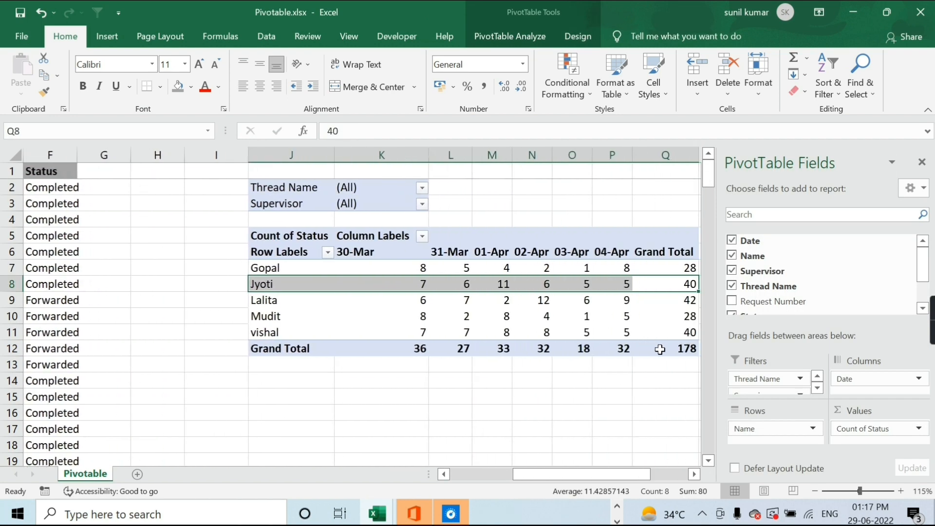
mouse_move(659, 349)
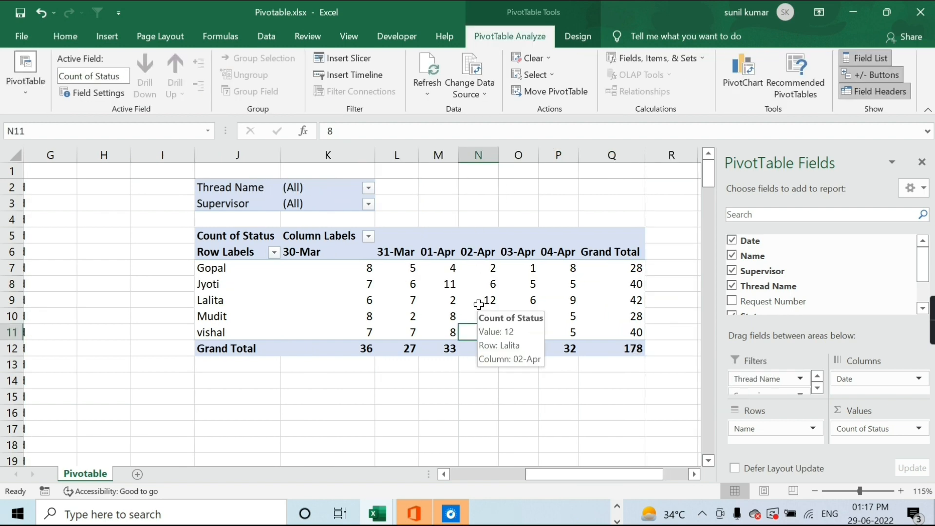
Step: Refresh the pivot table after the source rows were cleared and inspect its (blank) row
click(449, 283)
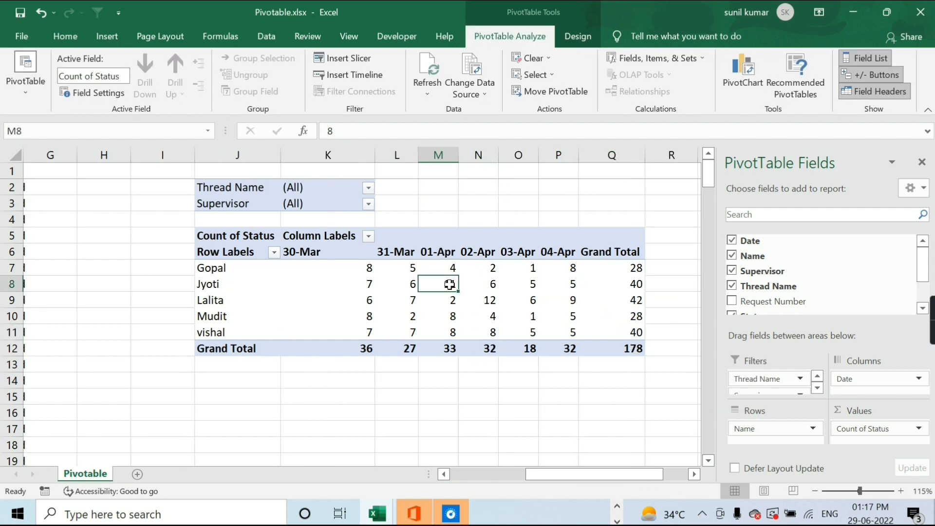
right_click(449, 283)
click(487, 124)
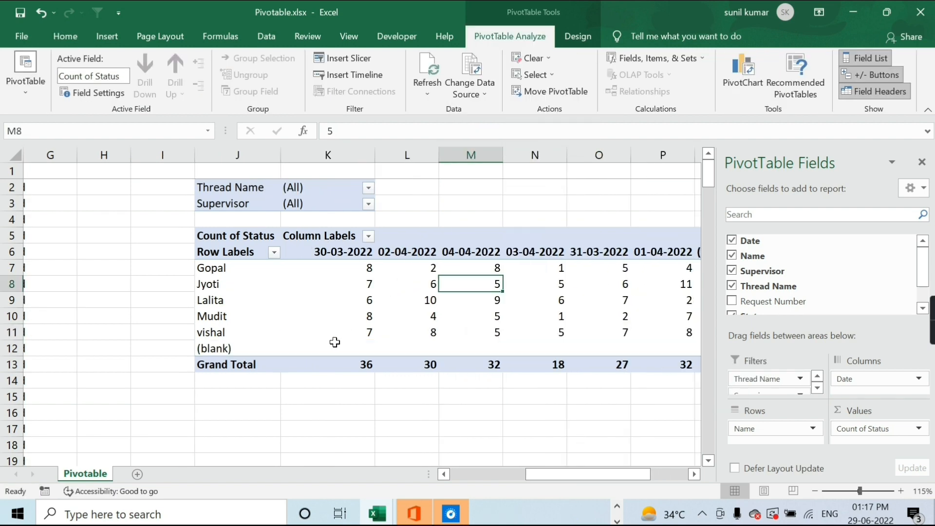
click(387, 346)
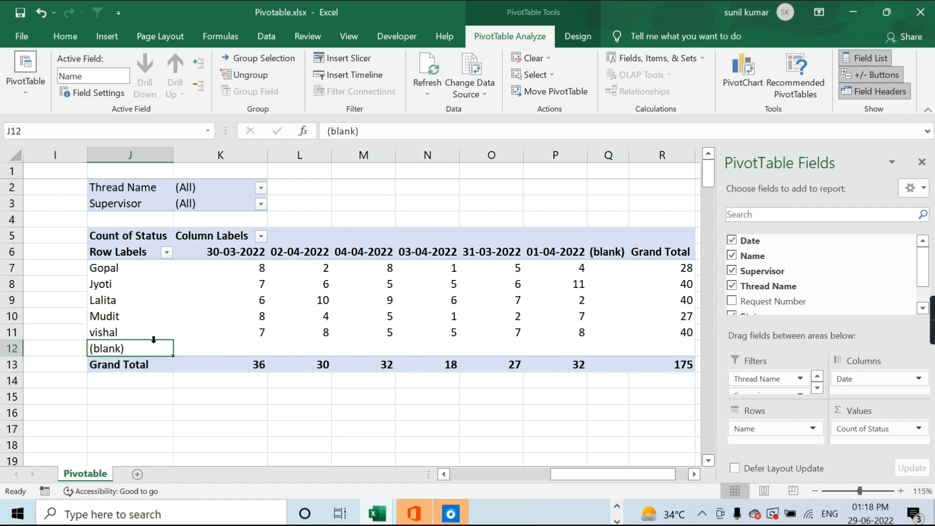
click(311, 351)
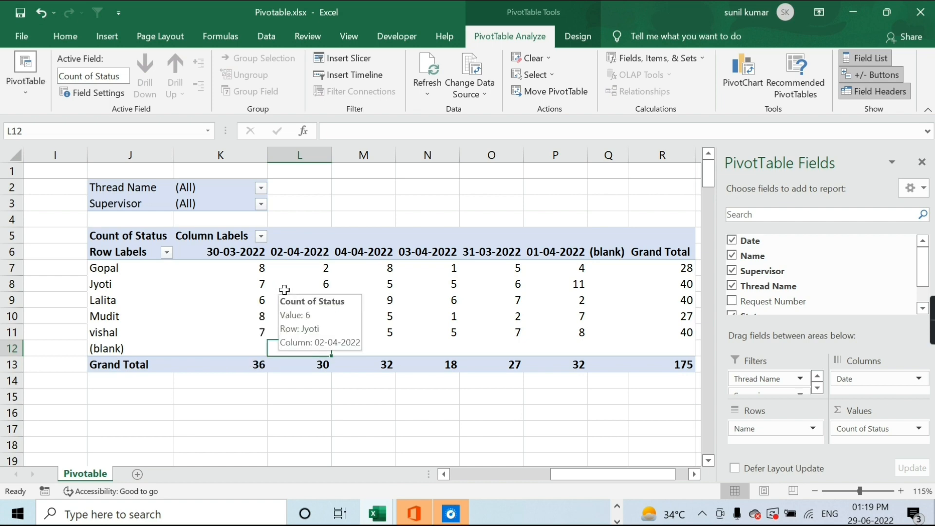
Step: Go back to the source data and select its whole range to review it beside the pivot table
key(Left)
key(Left)
key(Left)
key(Left)
key(Left)
key(Left)
key(Left)
key(Left)
key(Left)
key(Left)
key(Left)
key(ctrl+Up)
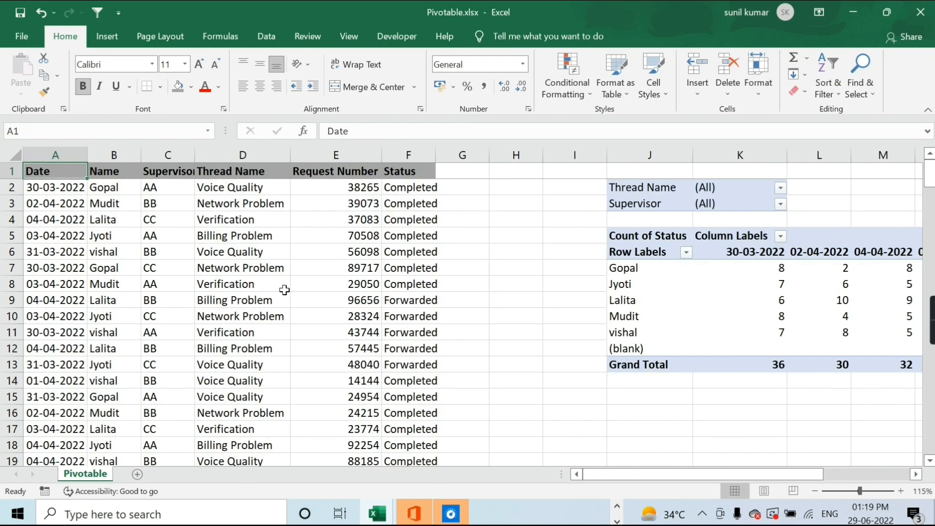
key(Down)
click(266, 300)
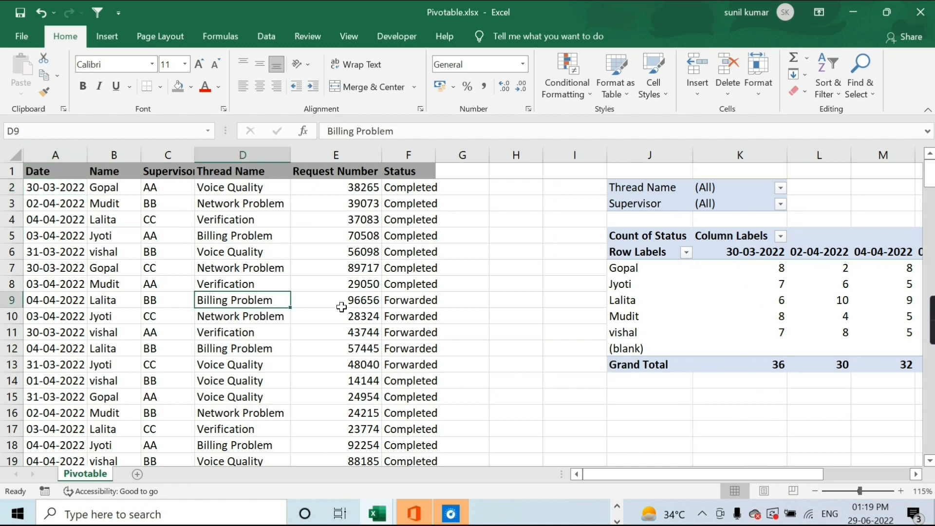
key(ctrl+a)
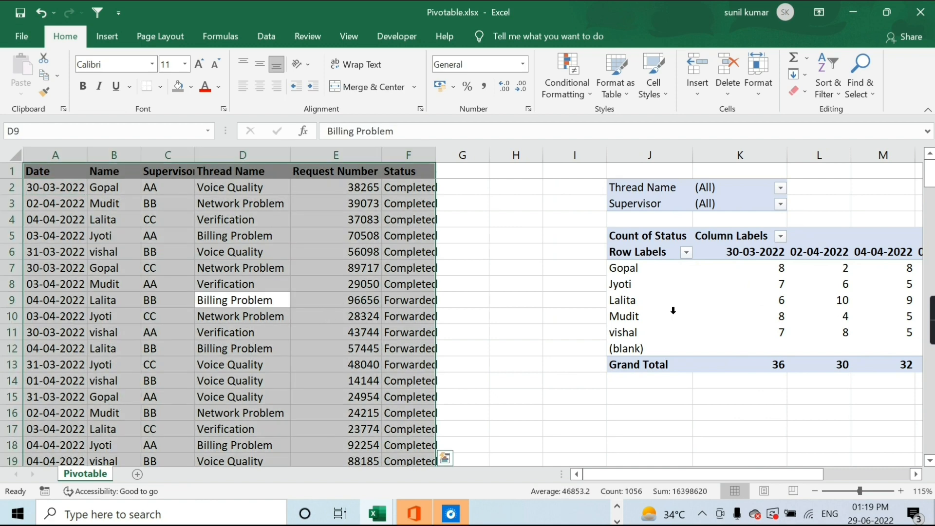
Step: Delete the entire pivot table, including its filter fields, by clearing the block of cells around it from I2 down to row 15
mouse_move(700, 298)
click(575, 251)
drag(592, 188, 858, 403)
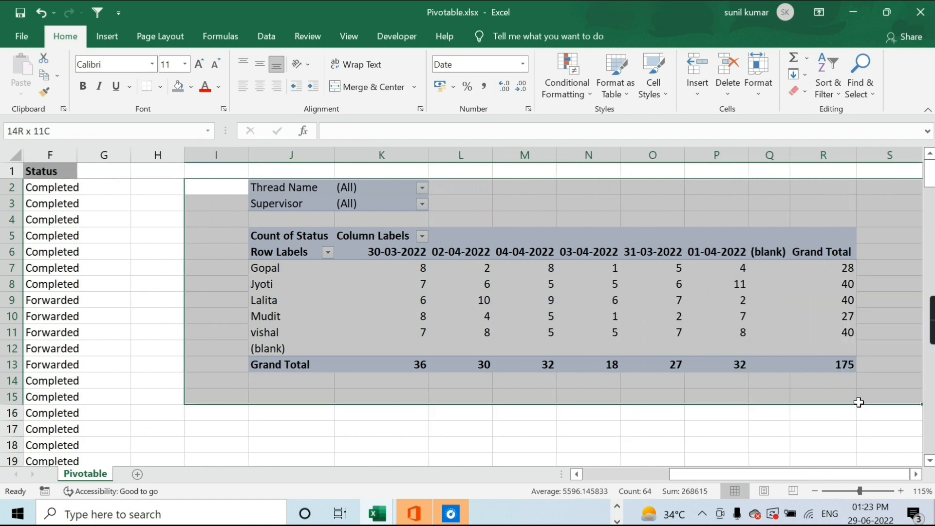
key(Delete)
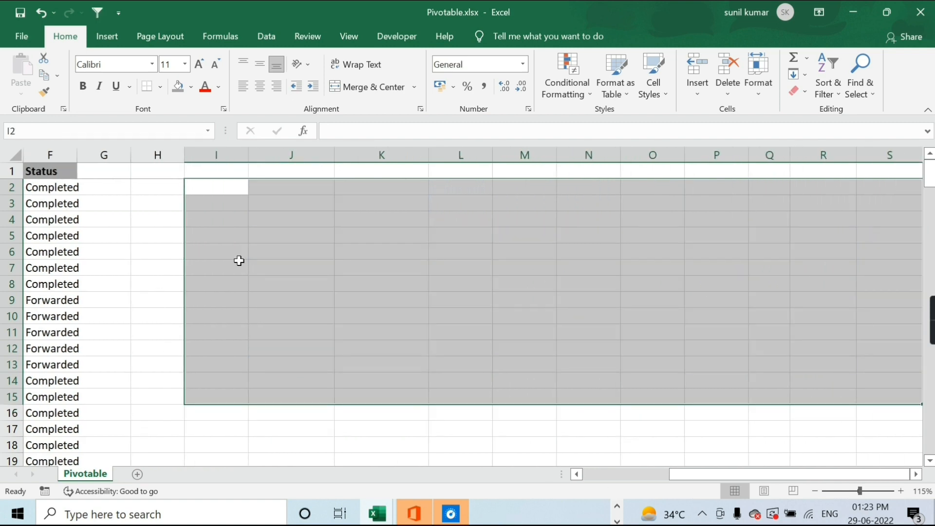
Step: Convert the source data $A$1:$F$176 into a table with headers
click(223, 255)
key(Home)
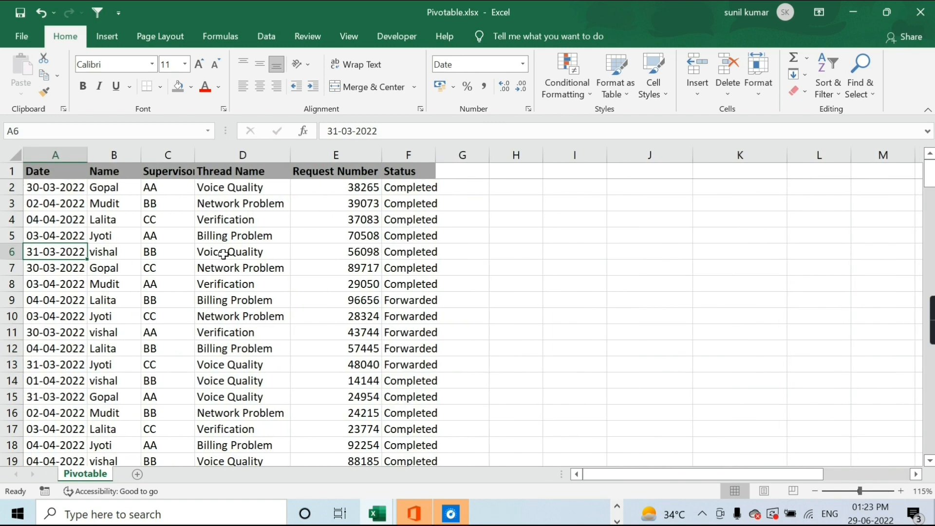
key(ctrl+a)
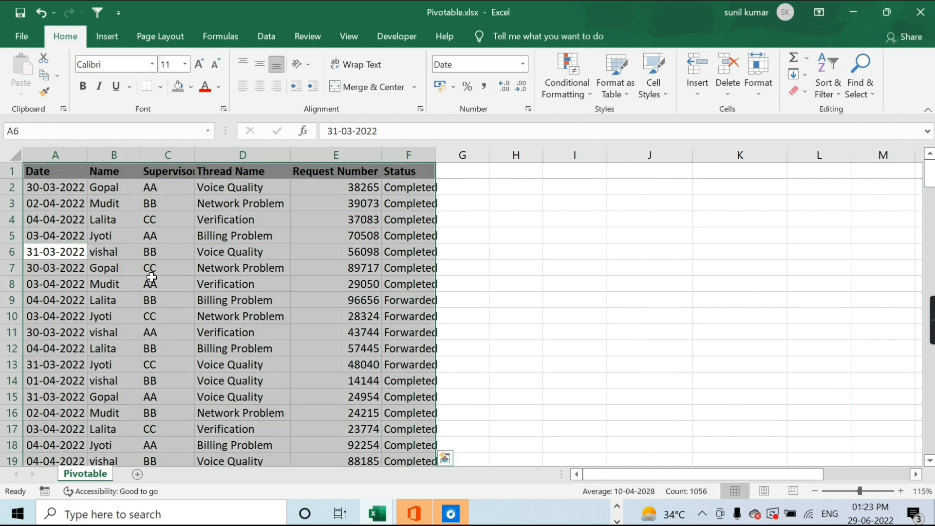
key(ctrl+t)
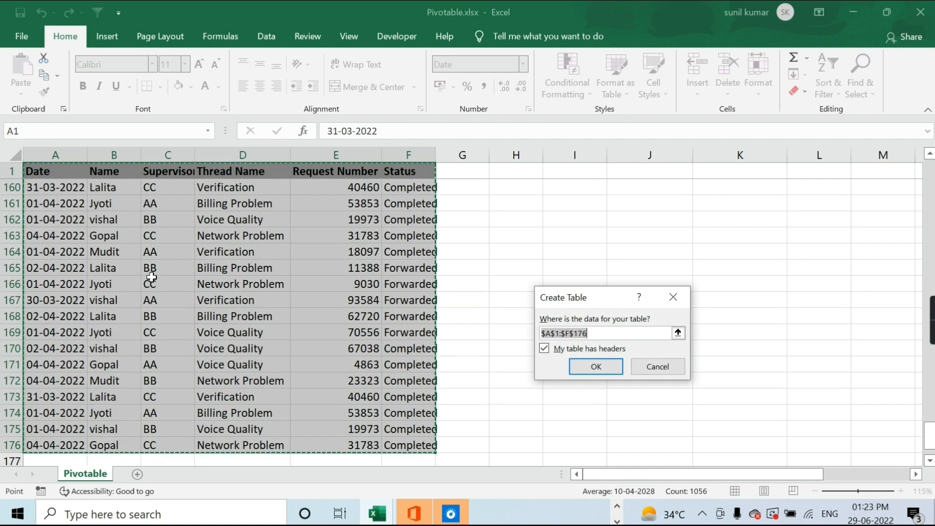
click(600, 368)
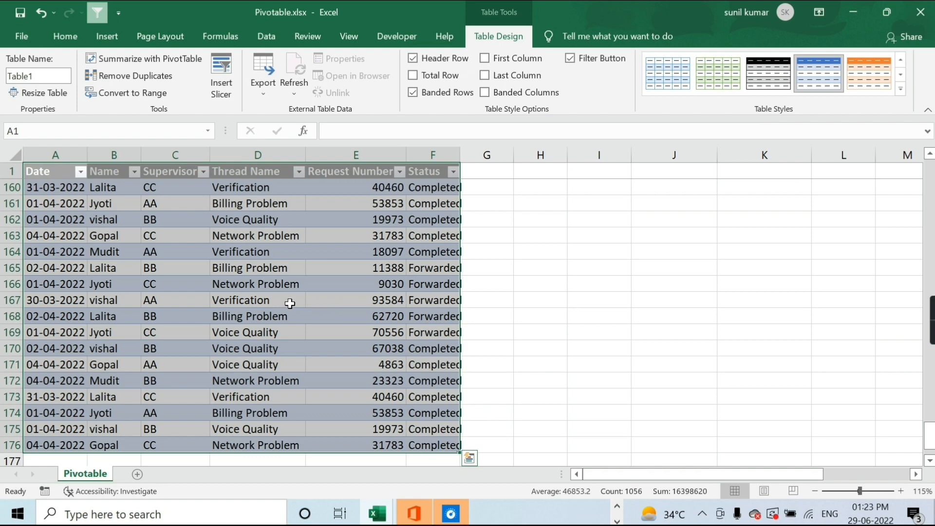
Step: Rename the new source data table as Pivotabl
click(289, 303)
key(ctrl+Up)
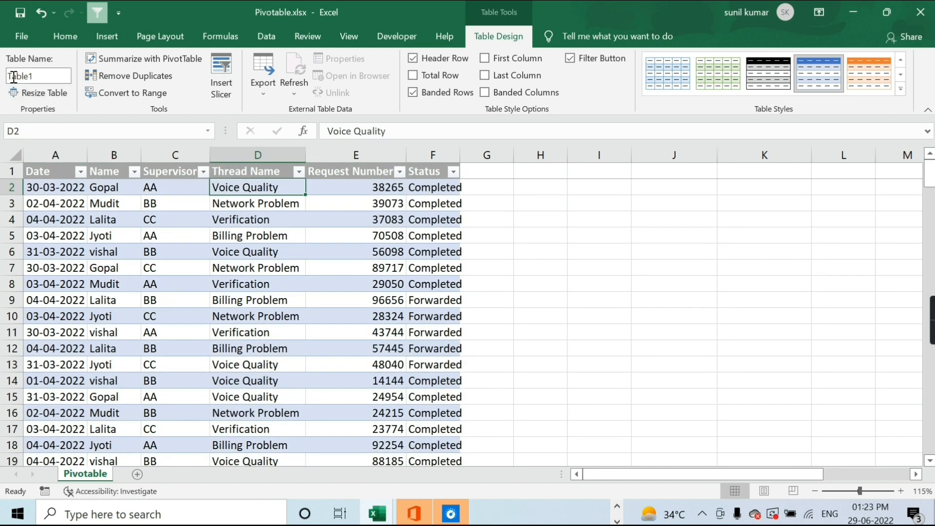
click(42, 77)
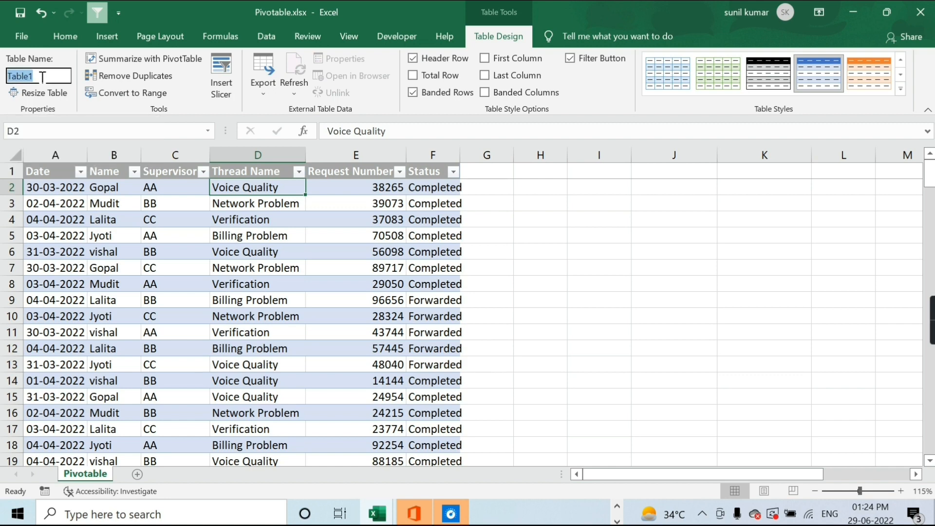
text(Pivotabl)
click(126, 242)
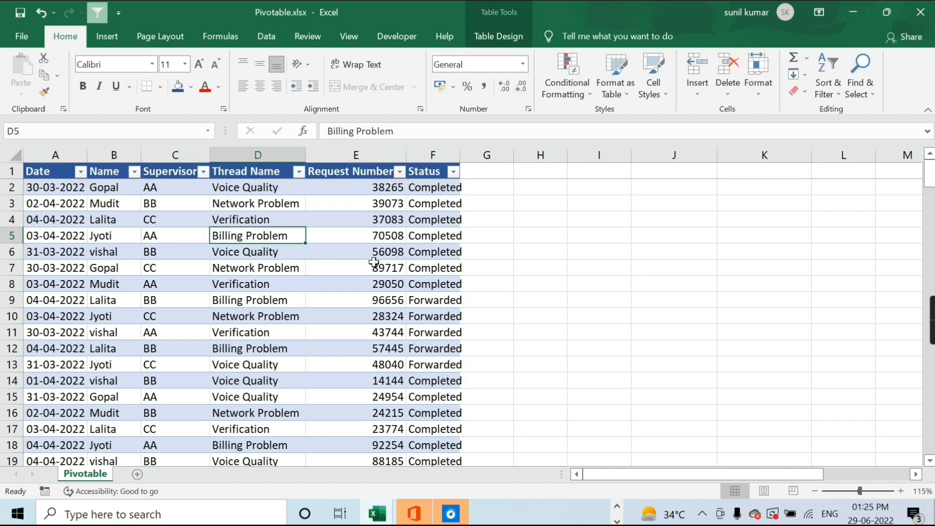
Step: Create an empty pivot table from the table's range $A$1:$F$176 with the PivotTable Wizard, placing it on the existing worksheet at Pivotable!$J$2
key(alt+d)
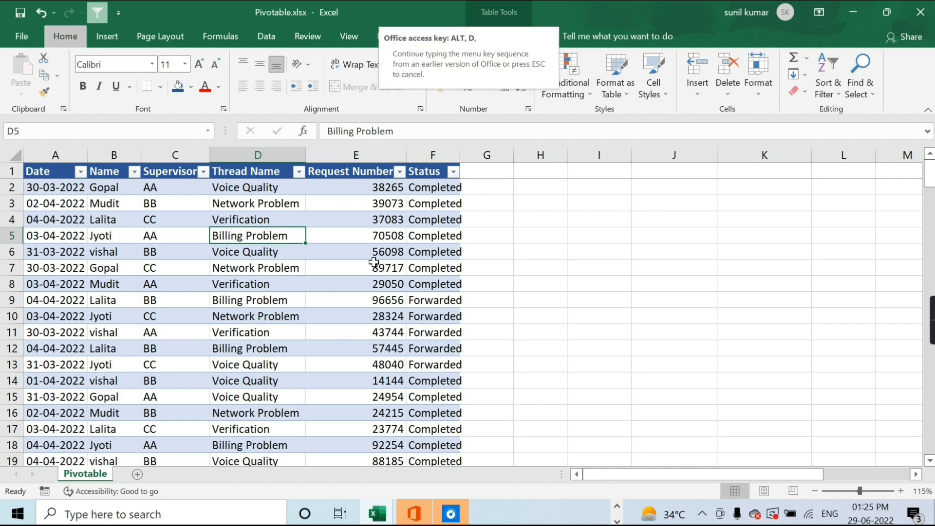
key(p)
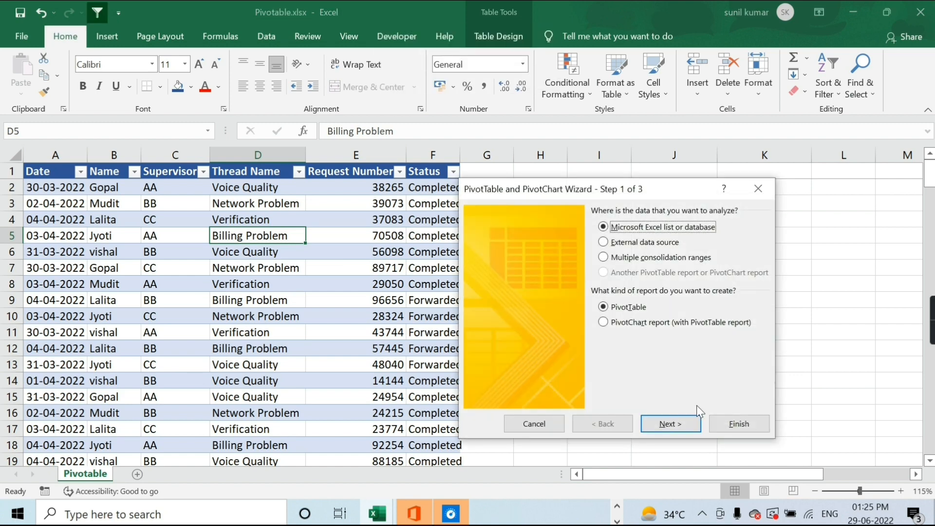
click(671, 425)
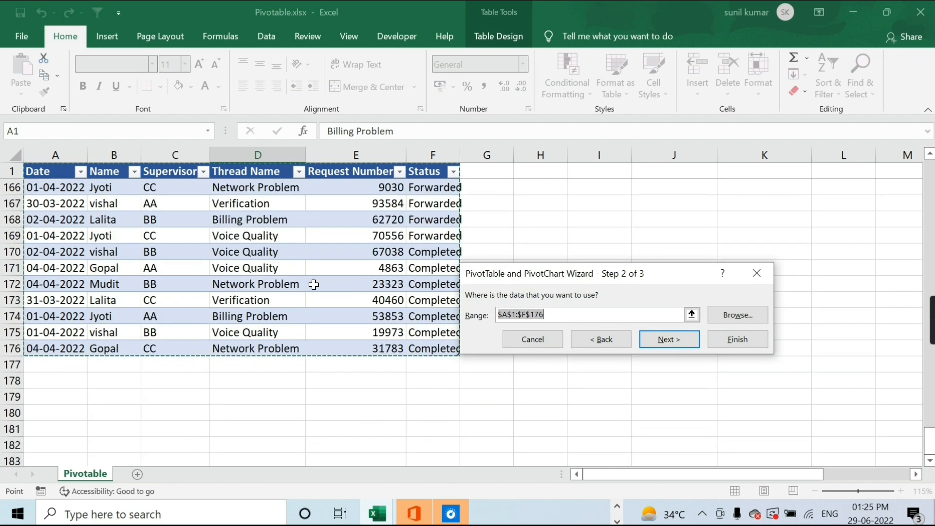
click(674, 340)
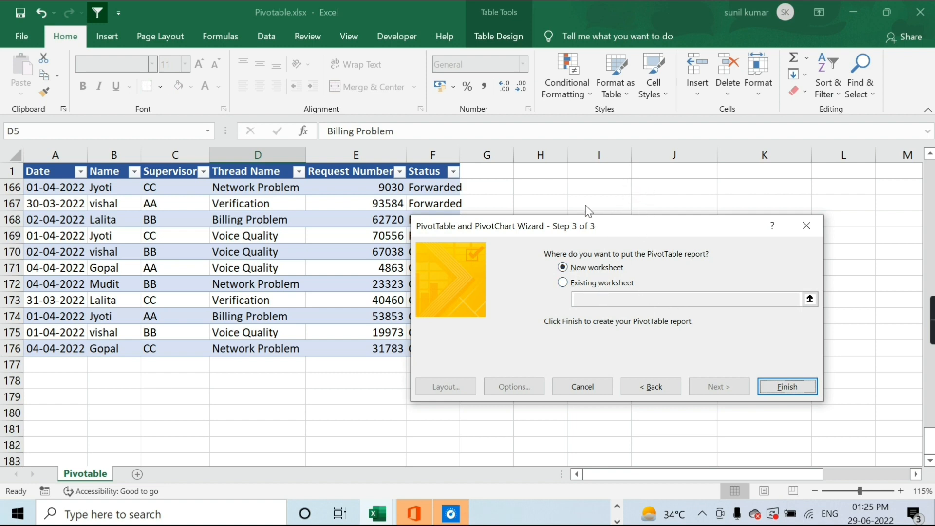
click(574, 280)
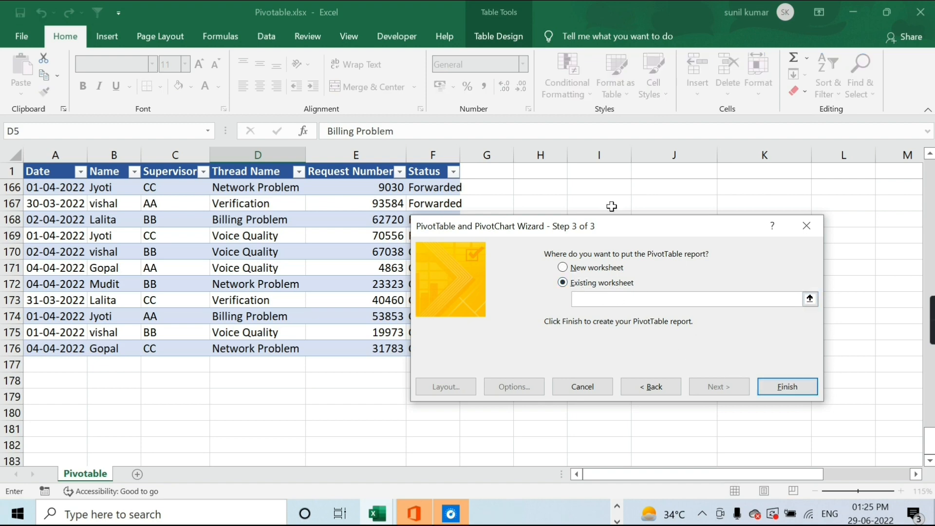
click(614, 188)
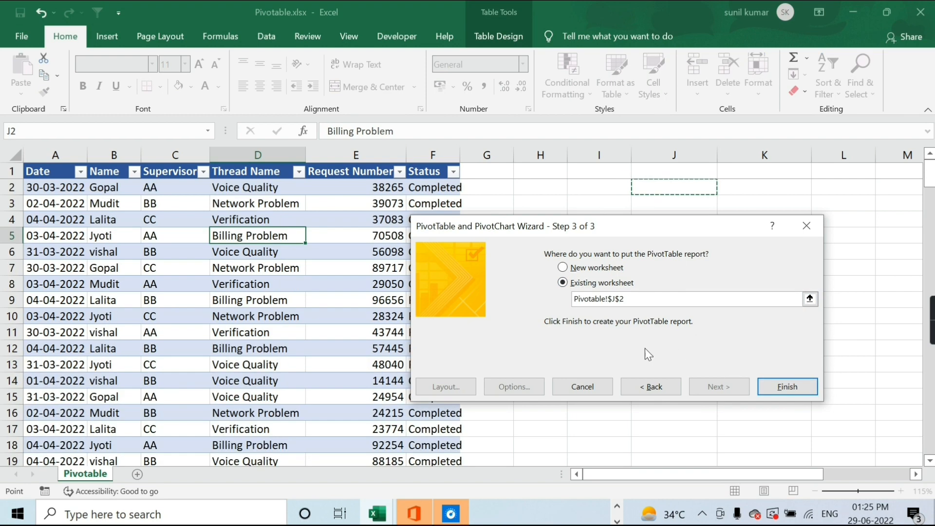
click(787, 386)
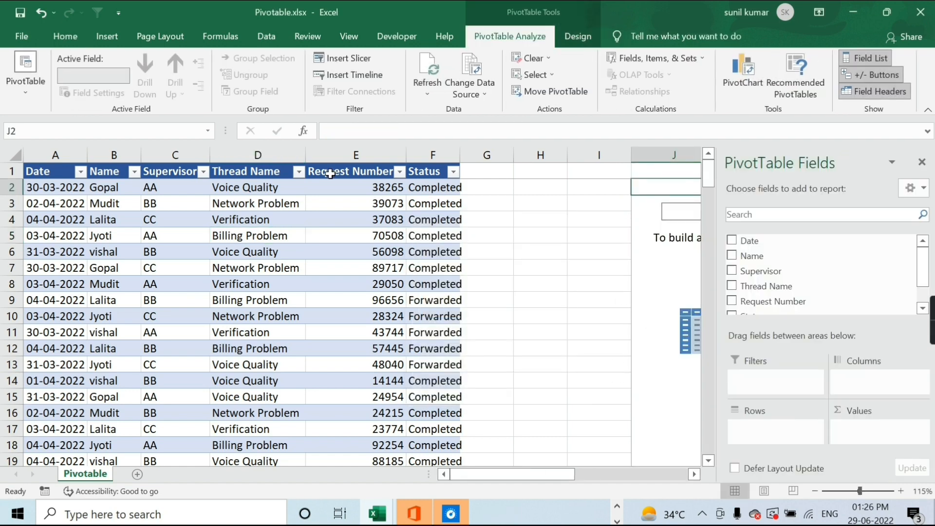
click(679, 269)
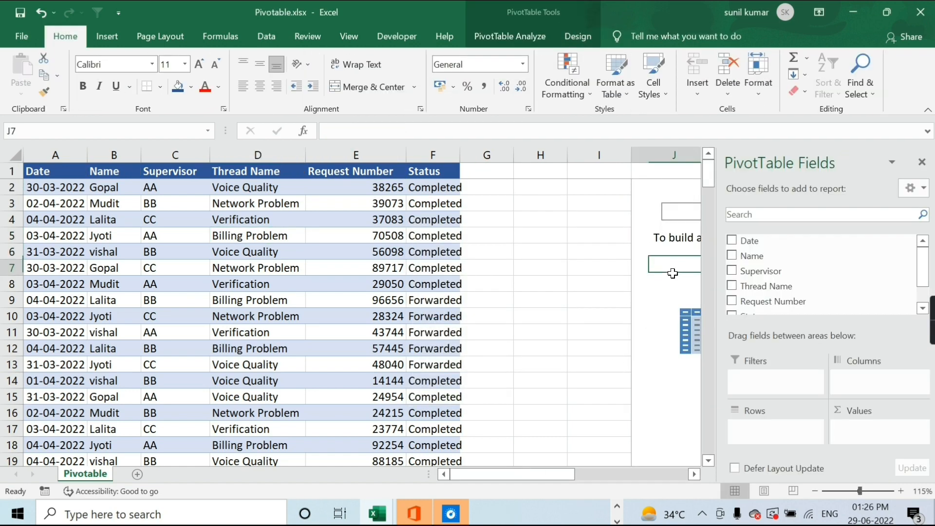
Step: Lay out the pivot table with Name in rows, Supervisor in columns and Count of Status as values, and centre the values
key(Right)
key(Right)
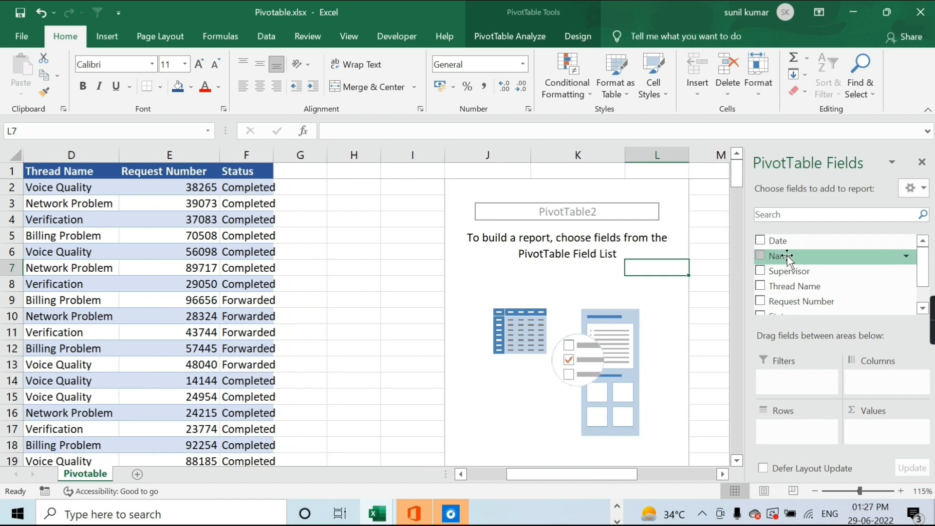
drag(787, 255, 786, 425)
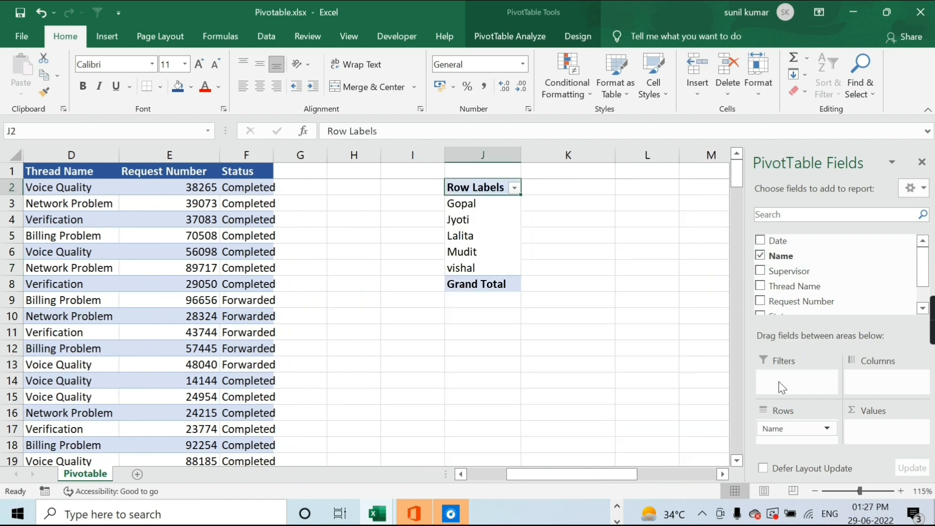
drag(792, 273, 874, 441)
scroll(827, 283, down, 1)
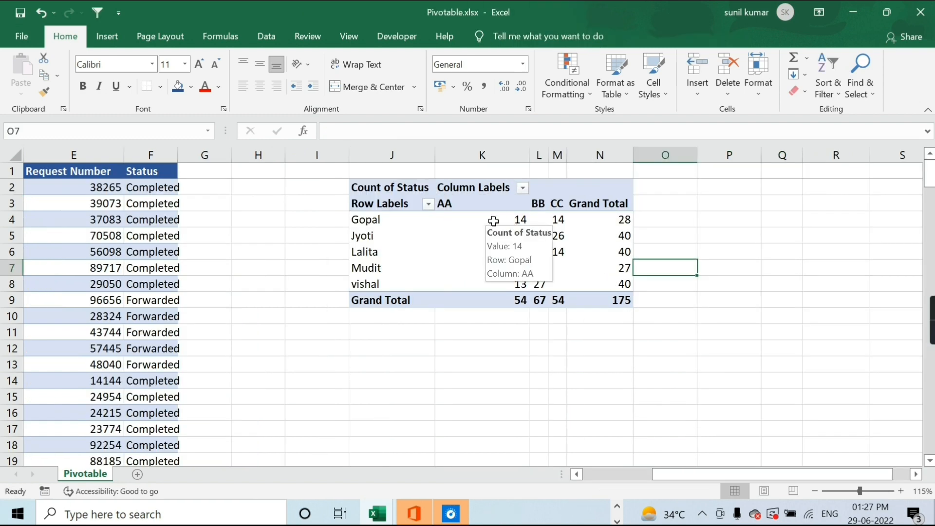
click(493, 220)
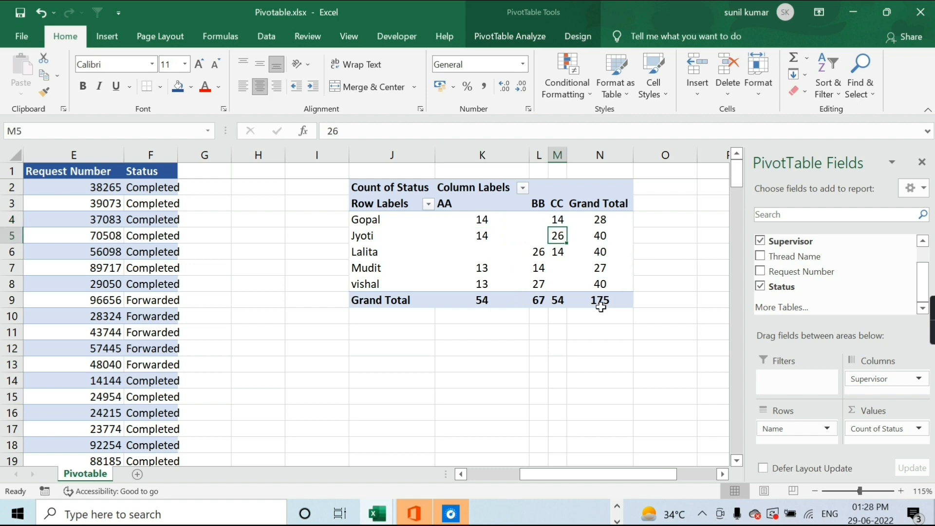
mouse_move(599, 301)
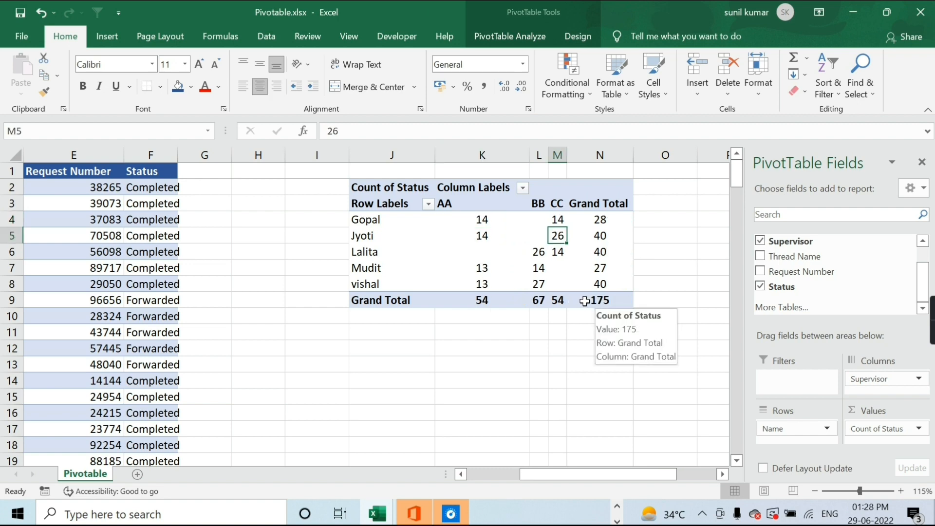
Step: Append a copy of source rows 170 to 176 (columns A to F) directly below the table, starting at A177
click(120, 349)
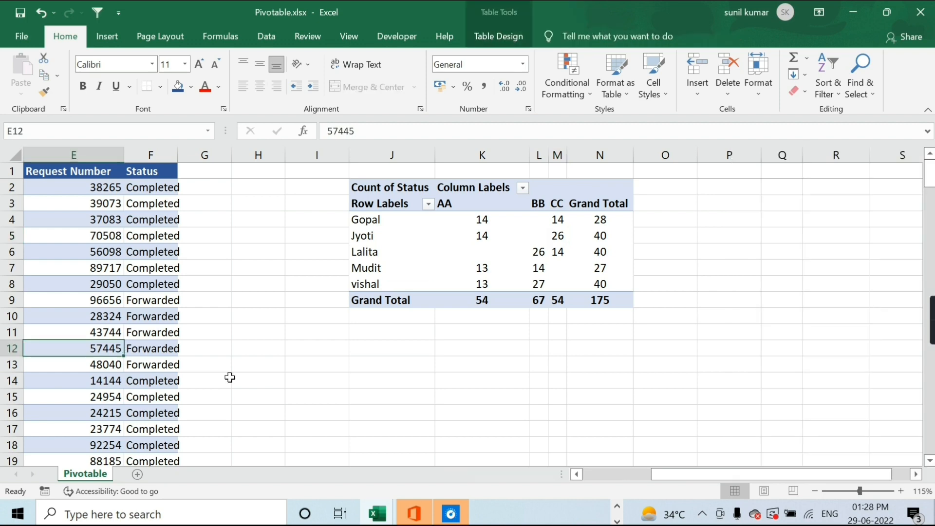
key(ctrl+Down)
key(ctrl+Down)
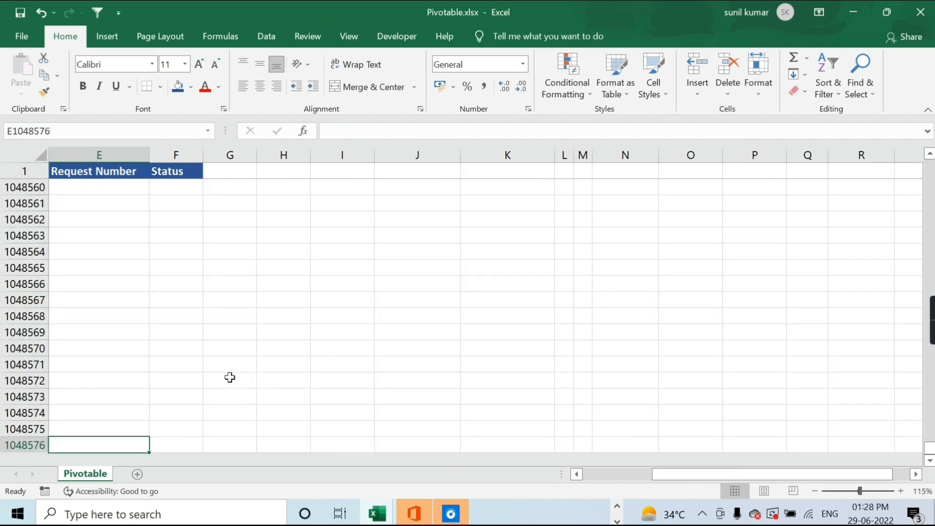
key(ctrl+Up)
key(ctrl+Left)
key(ctrl+Home)
key(ctrl+Down)
key(Up)
key(Up)
key(Up)
key(Up)
key(Up)
key(Up)
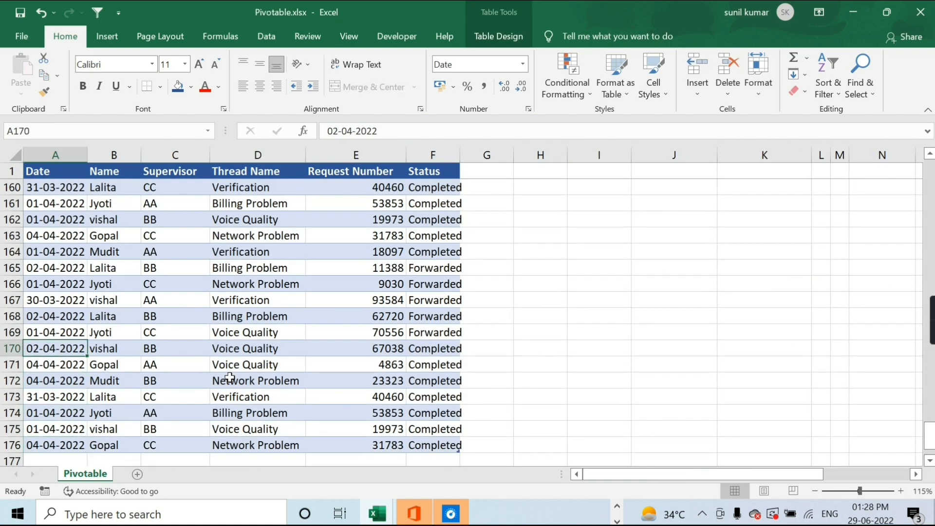
key(ctrl+shift+Down)
key(ctrl+shift+Right)
key(ctrl+c)
scroll(219, 380, down, 3)
click(46, 319)
key(ctrl+v)
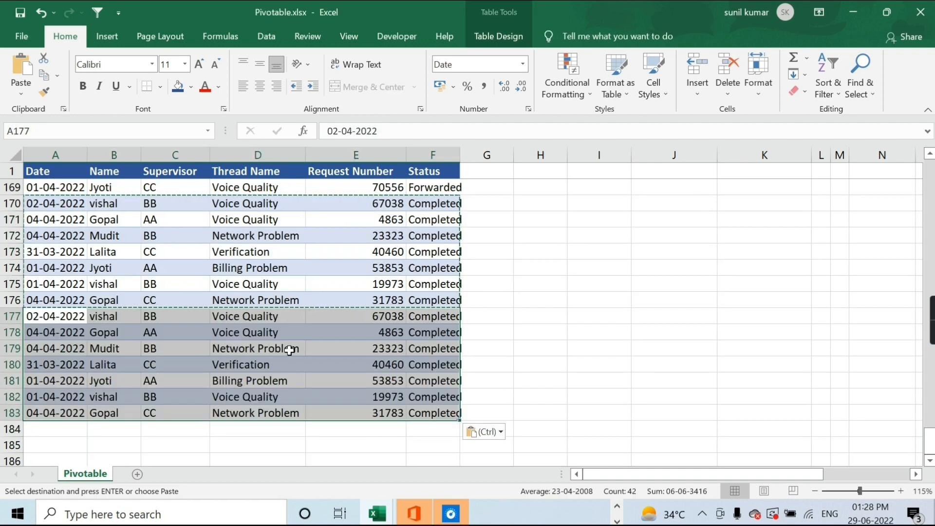
Step: Refresh the pivot table to pick up the rows added at the end of the source table
click(46, 413)
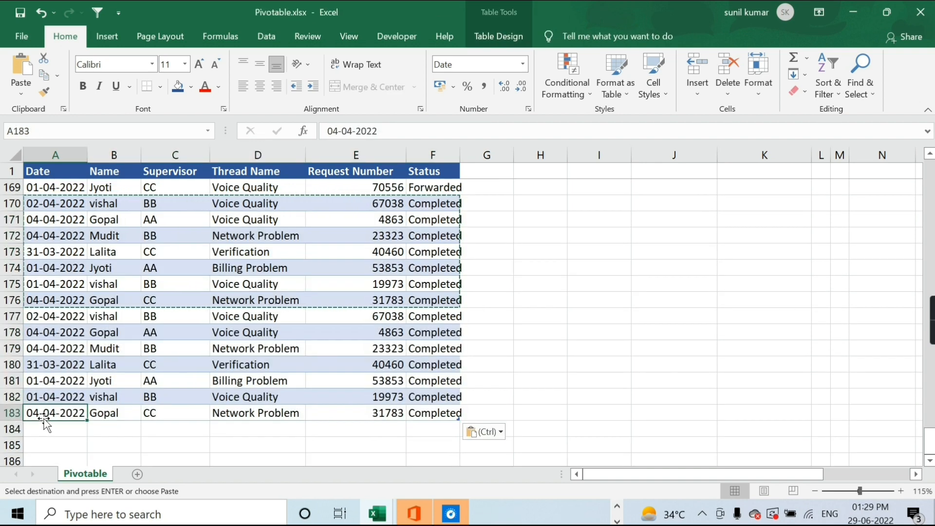
key(ctrl+Up)
key(Down)
key(Down)
key(Down)
key(Down)
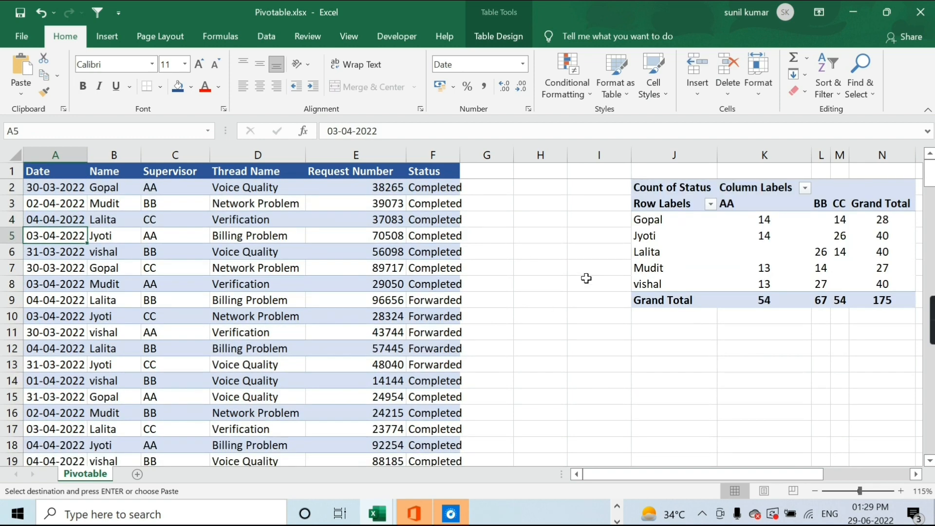
right_click(701, 241)
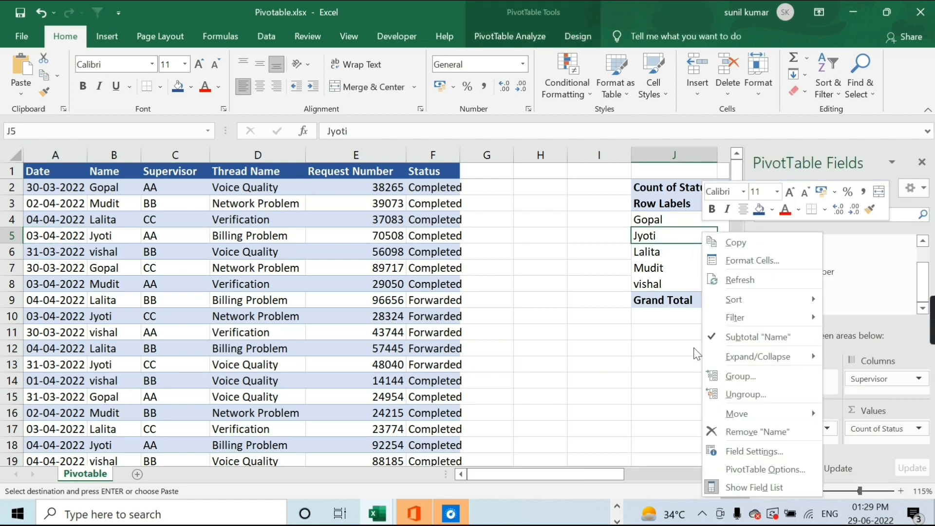
mouse_move(773, 406)
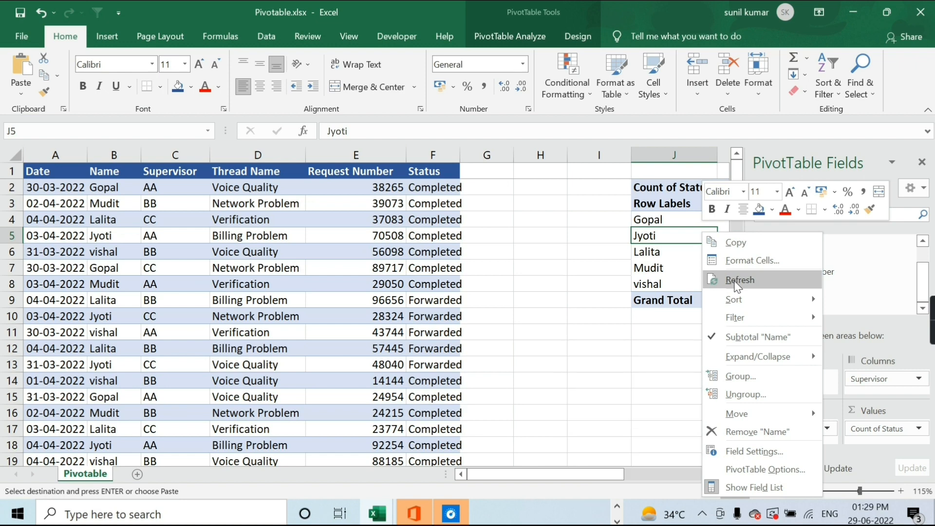
click(512, 38)
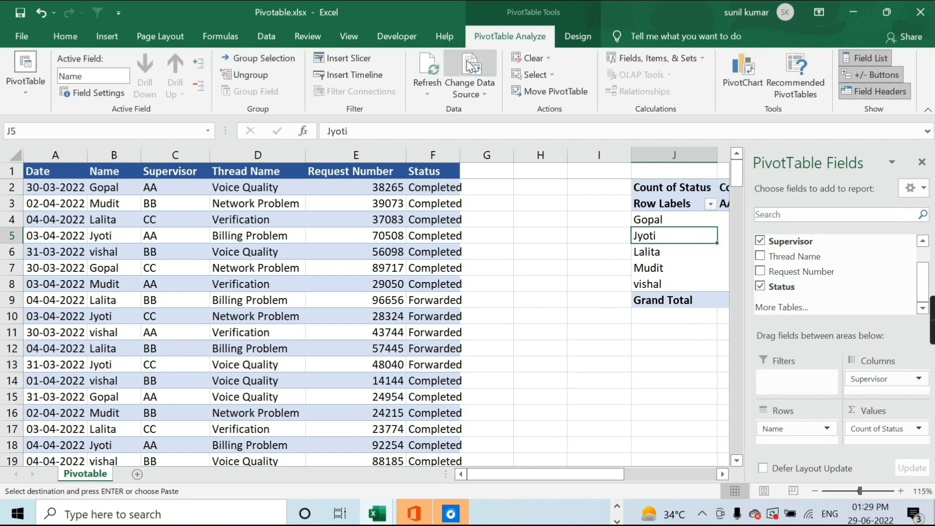
click(428, 73)
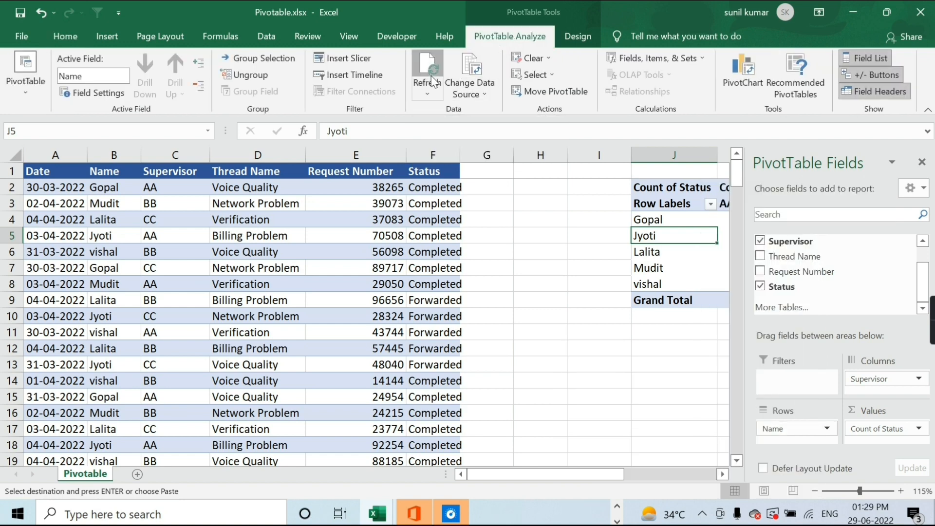
Step: Check the refreshed pivot table's counts and its overall grand total in N9
click(618, 269)
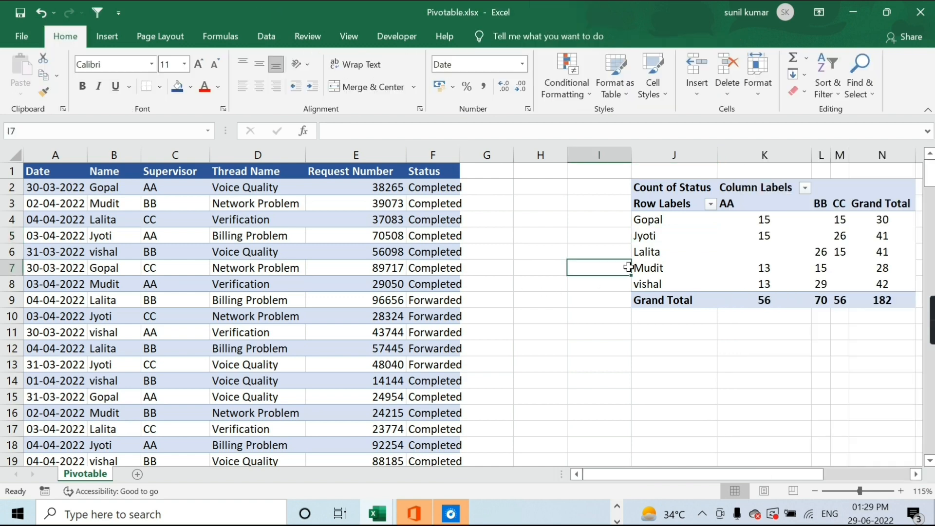
key(Right)
key(Right)
key(Right)
key(Right)
key(Right)
key(Right)
key(Right)
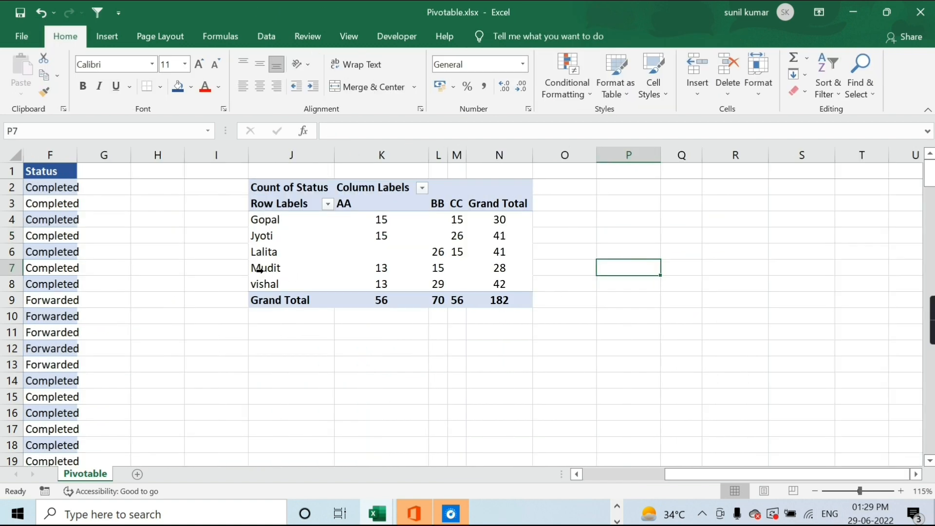
click(495, 300)
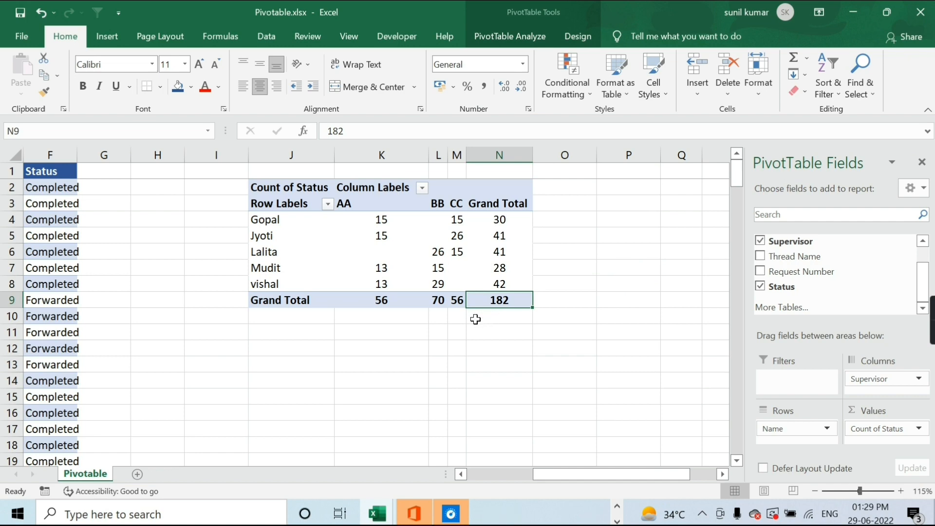
Step: Append a copy of source rows 169 to 183 (columns A to F) below the table, starting at A184
click(135, 263)
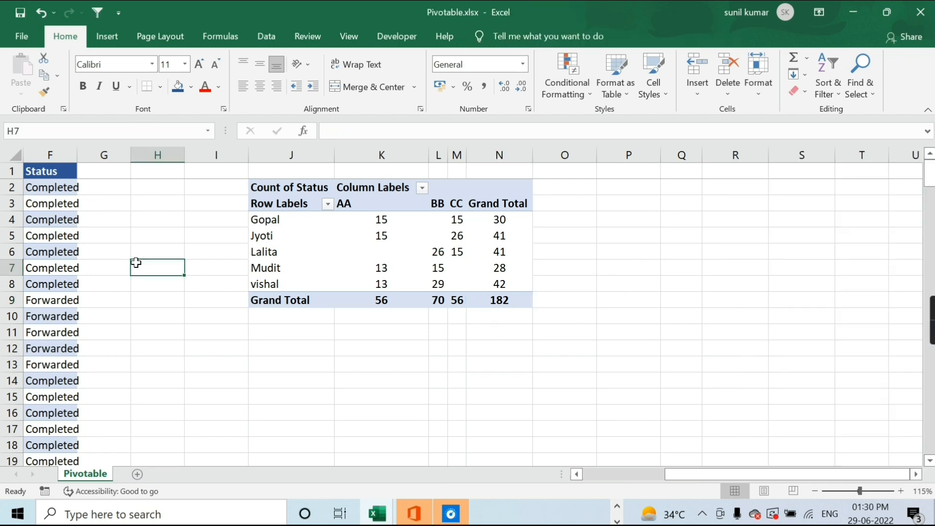
key(ctrl+Left)
key(ctrl+Left)
key(ctrl+Down)
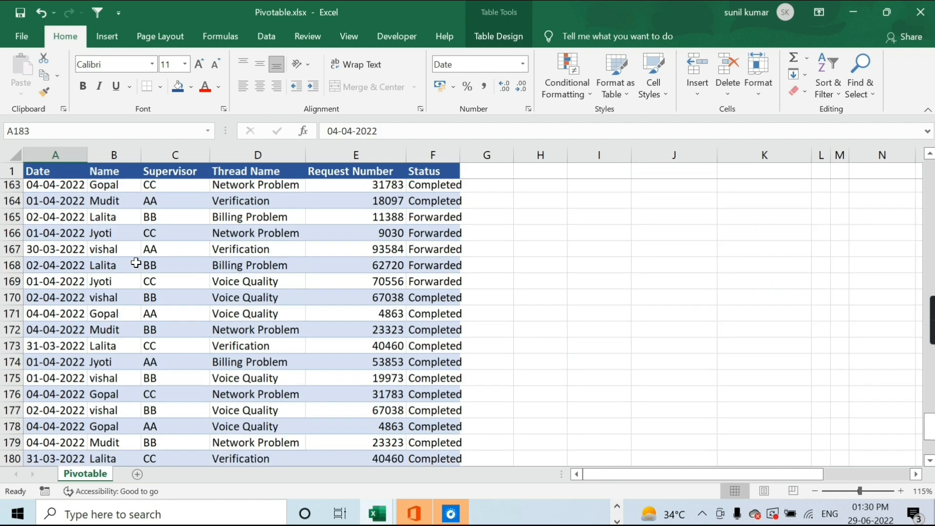
key(Down)
key(Up)
key(Up)
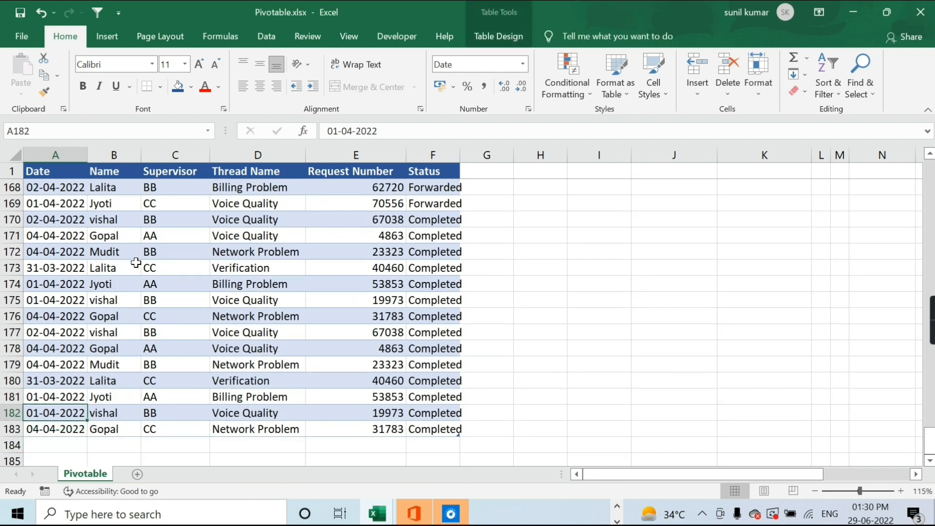
click(47, 201)
key(ctrl+shift+Right)
key(ctrl+shift+Down)
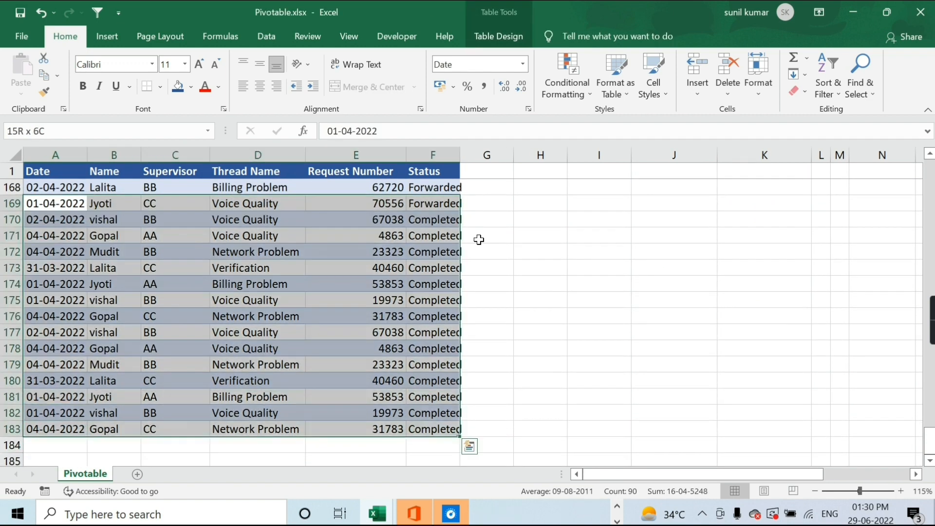
key(ctrl+c)
click(47, 445)
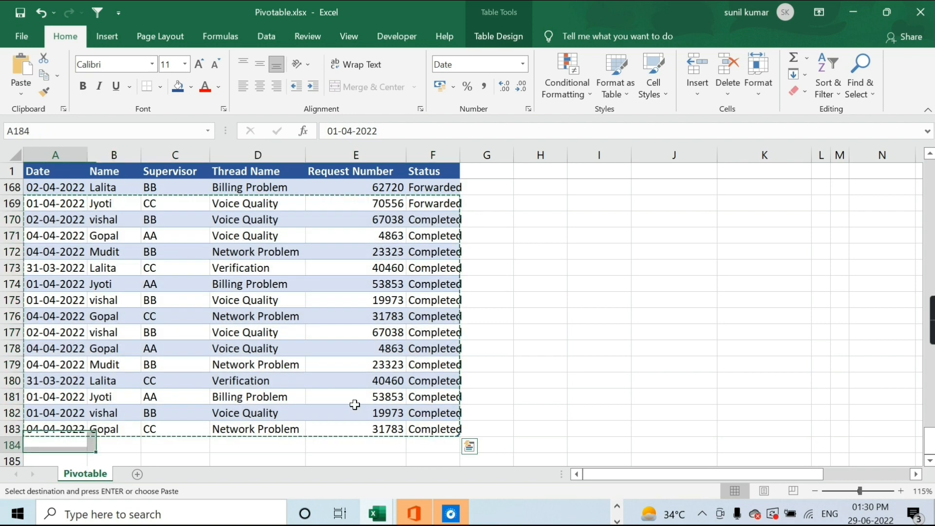
key(ctrl+v)
Step: Count the source table's records by selecting the Date column from A2 down to its last row
scroll(355, 400, down, 5)
click(45, 383)
key(ctrl+Up)
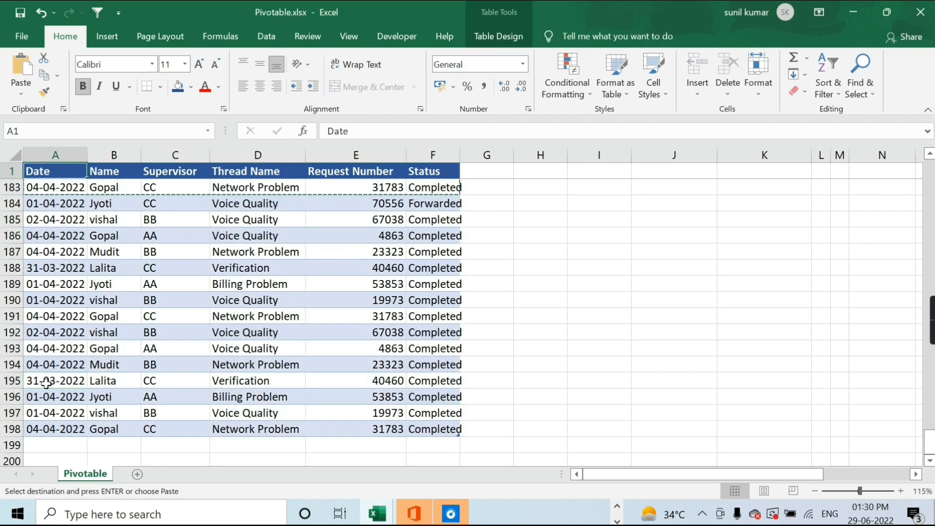
key(Down)
key(Down)
key(Up)
key(ctrl+shift+Down)
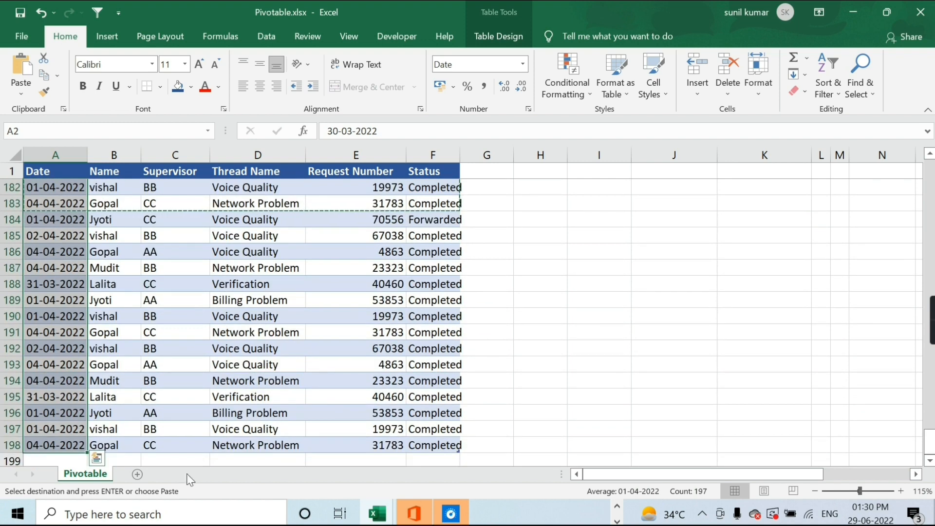
click(360, 297)
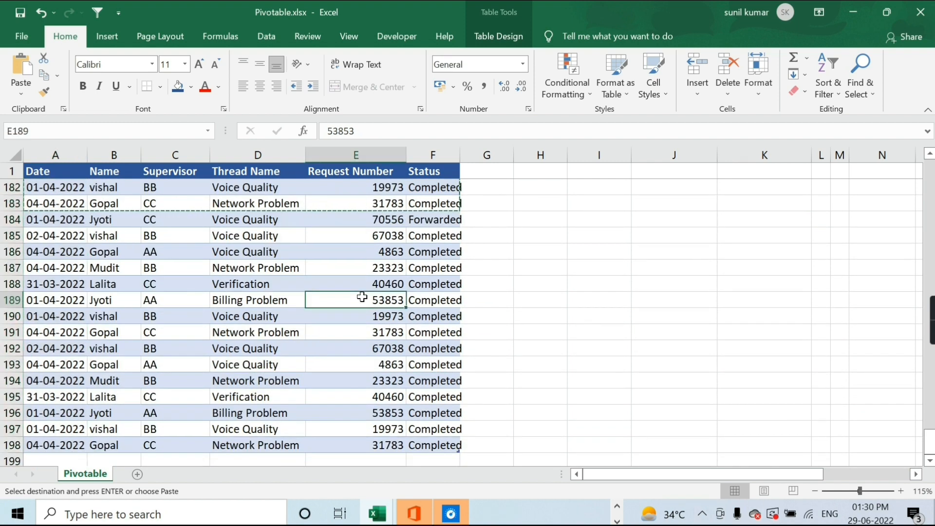
Step: Update the pivot table with the second batch of appended rows using Refresh All
key(ctrl+Up)
key(Down)
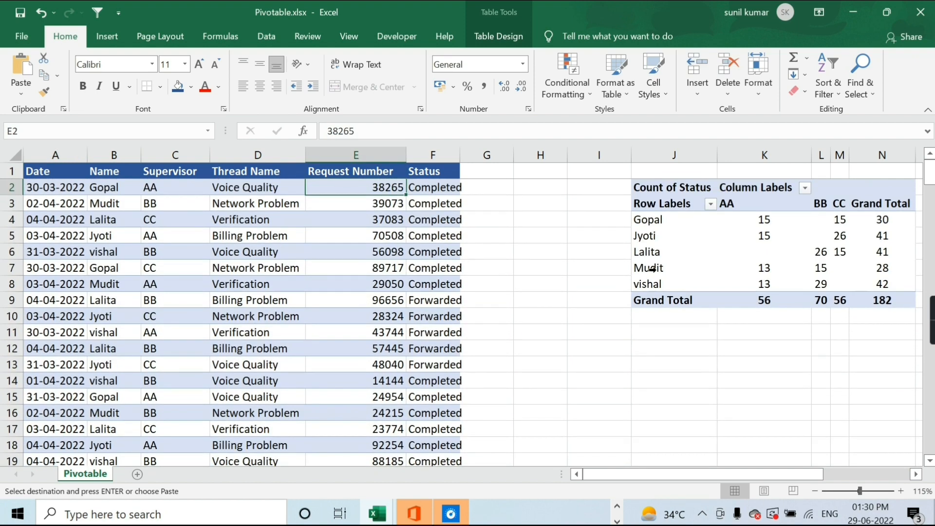
right_click(678, 232)
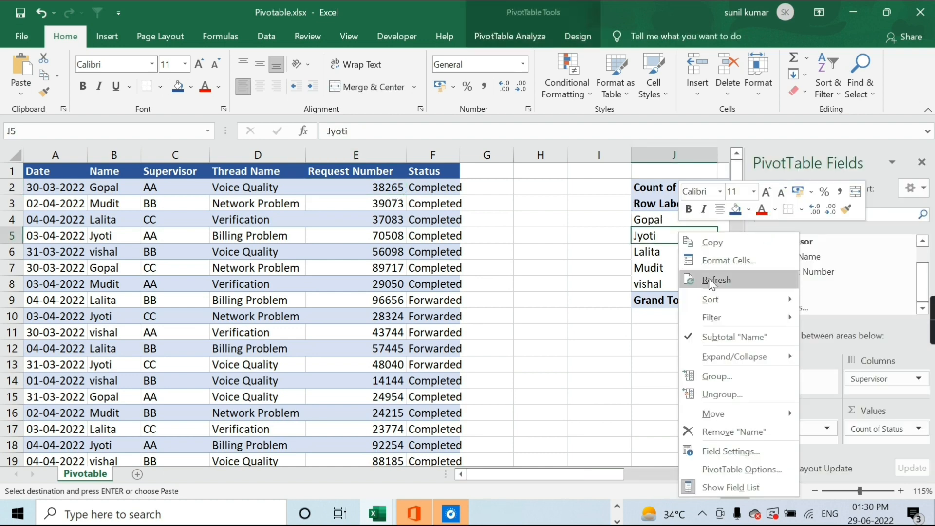
click(530, 42)
click(434, 81)
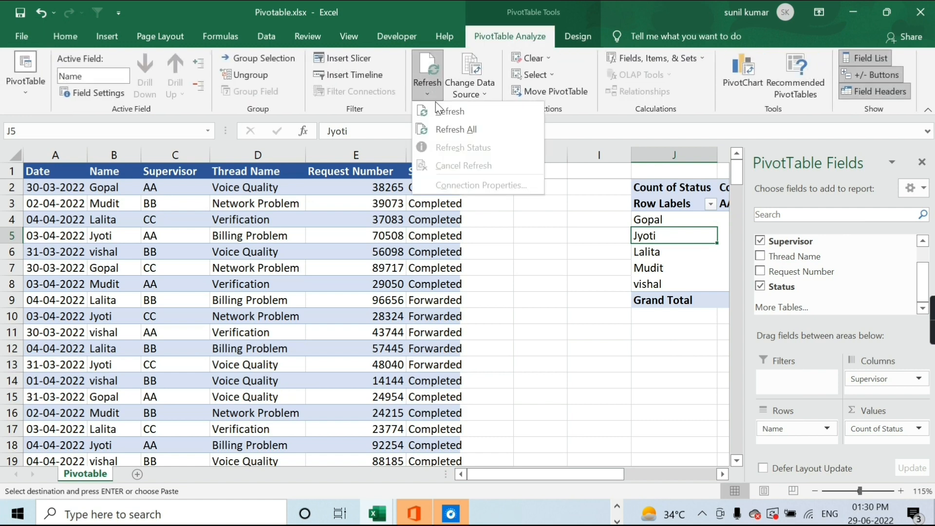
click(456, 130)
Step: Compare the updated pivot table's counts and grand totals with the number of records in the source table
click(642, 249)
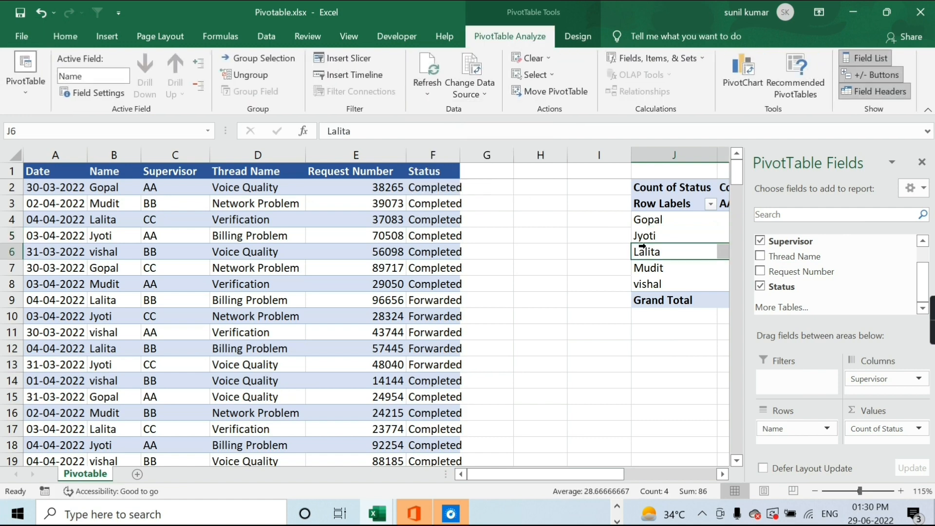
key(Tab)
key(Tab)
key(Tab)
key(Tab)
key(Tab)
key(Tab)
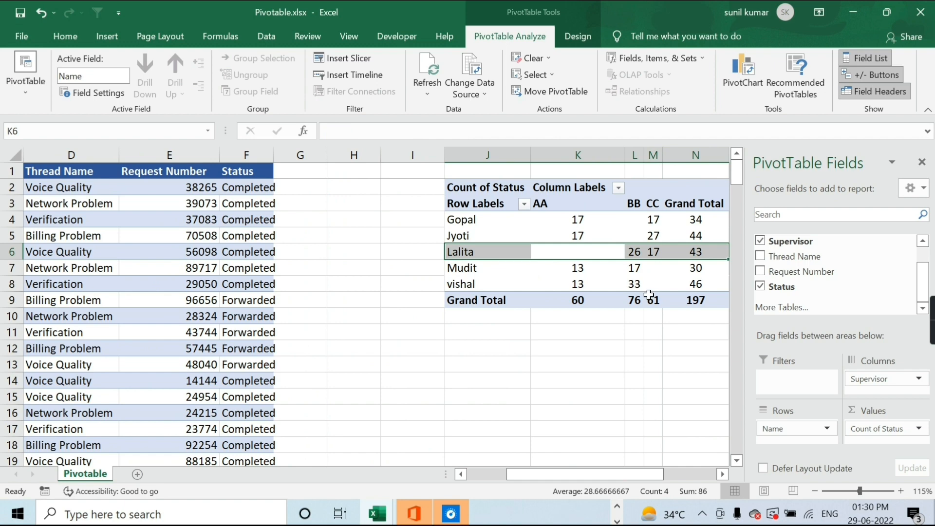
key(Down)
key(Right)
key(Right)
key(Right)
key(Down)
key(Down)
key(Right)
key(Right)
key(Left)
key(Left)
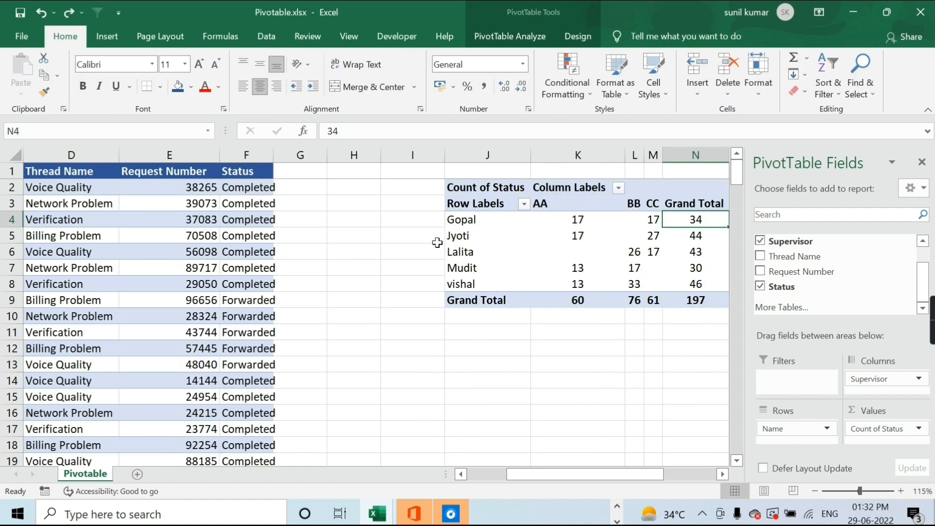
Step: Delete all the source table's records from row 15 down to row 191
click(490, 241)
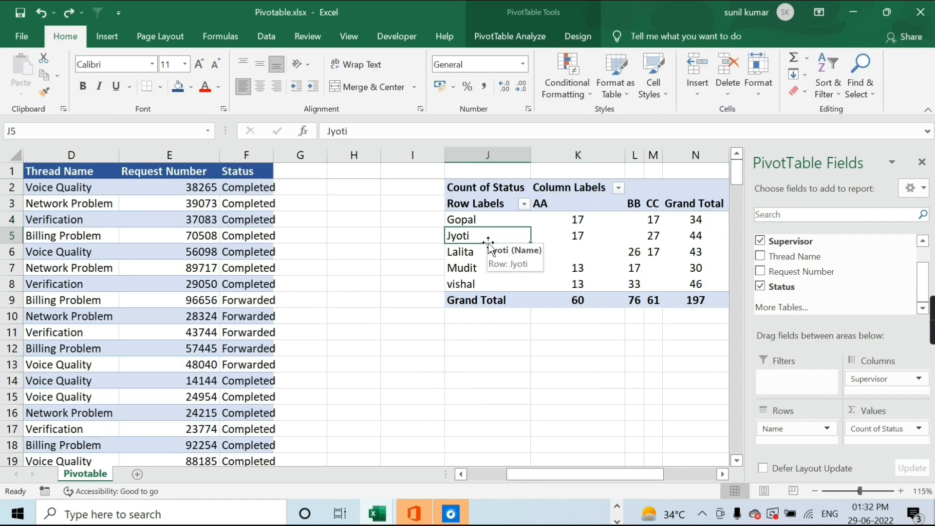
key(Home)
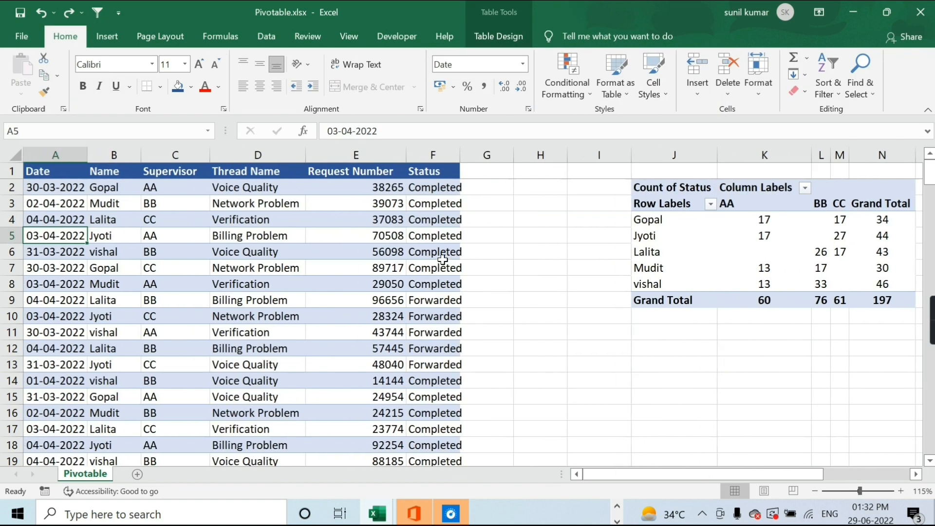
key(ctrl+Down)
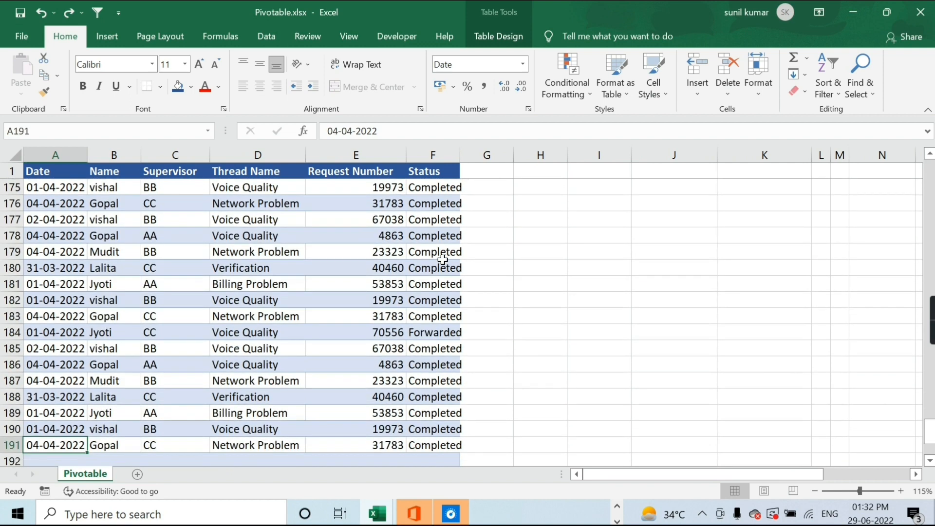
key(ctrl+Up)
key(Down)
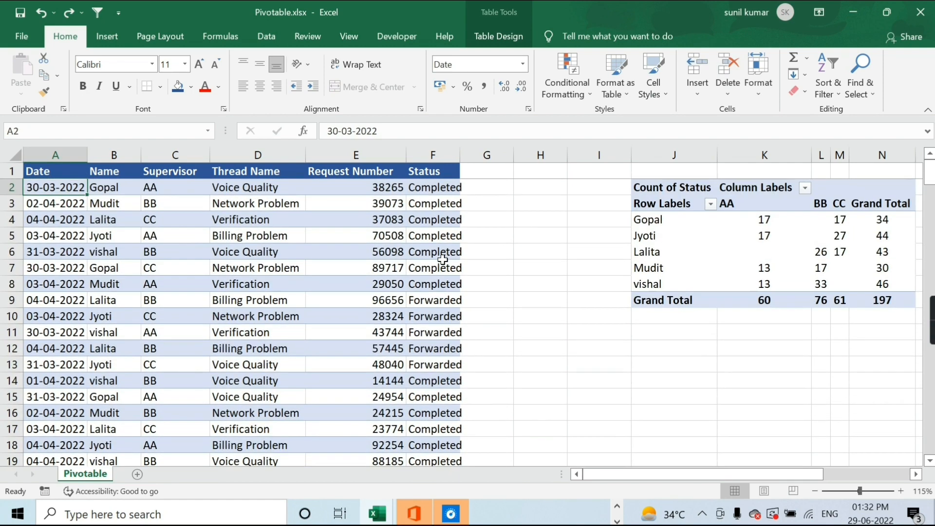
click(29, 402)
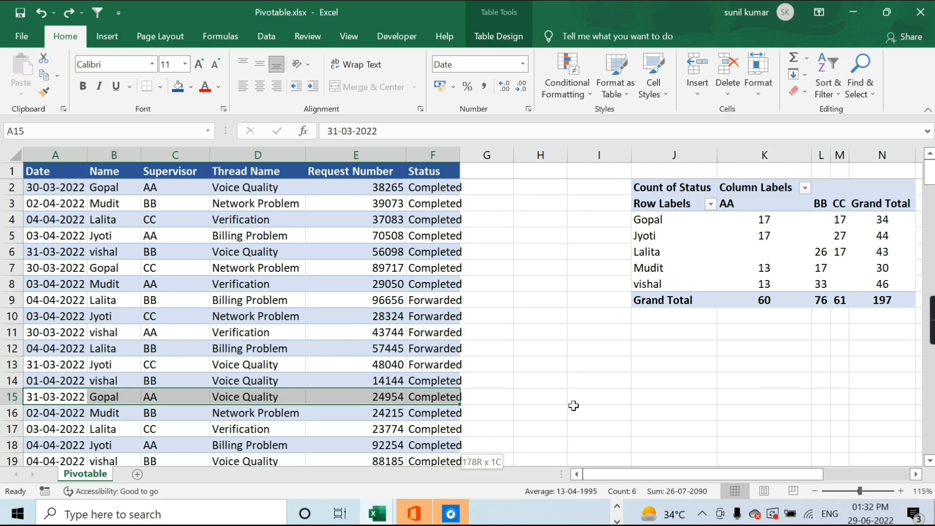
key(ctrl+shift+Down)
key(shift+space)
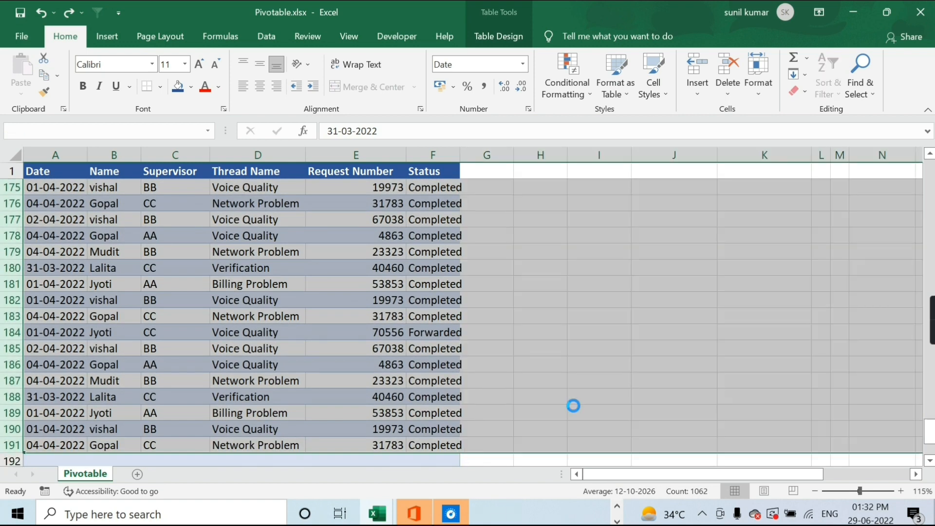
key(ctrl+minus)
key(Up)
key(ctrl+Home)
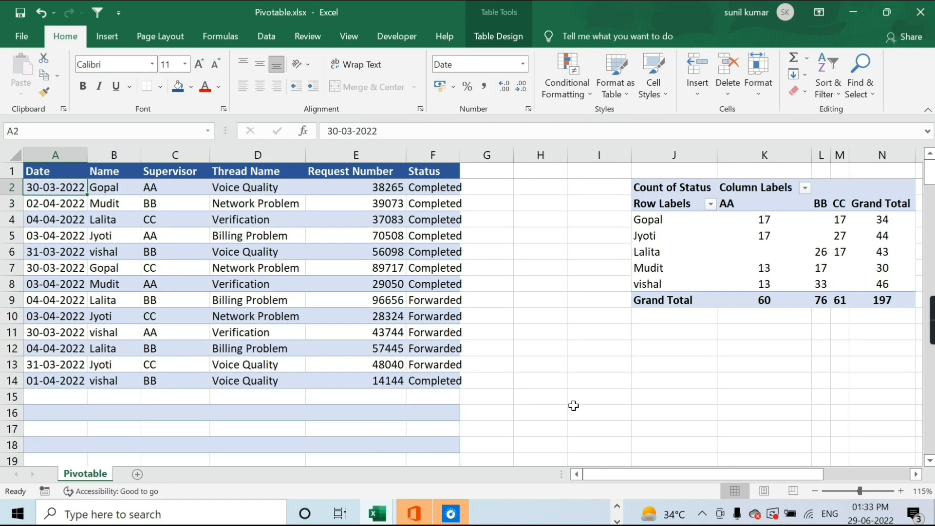
Step: Remove the empty table rows 15 to 21 below the remaining source records
key(ctrl+shift+Down)
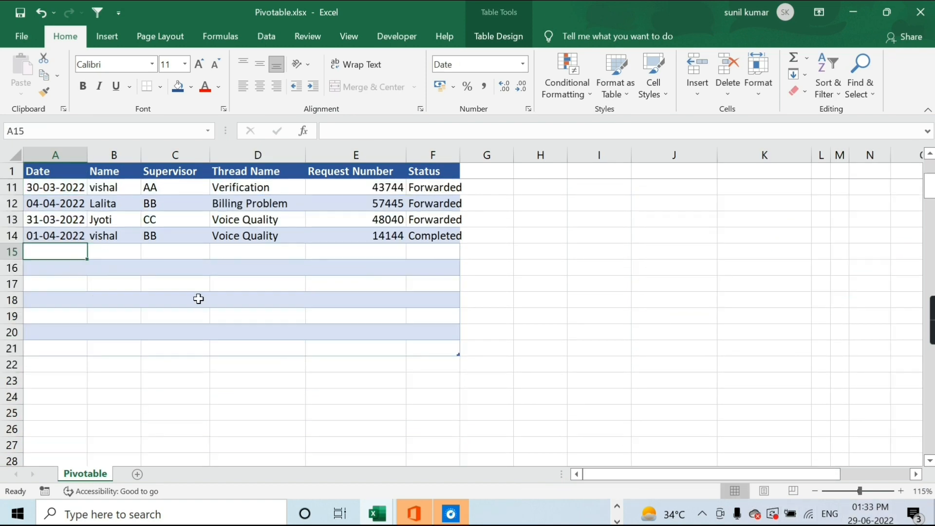
key(shift+Right)
key(shift+Right)
key(shift+Right)
key(shift+Right)
key(ctrl+shift+Down)
key(shift+space)
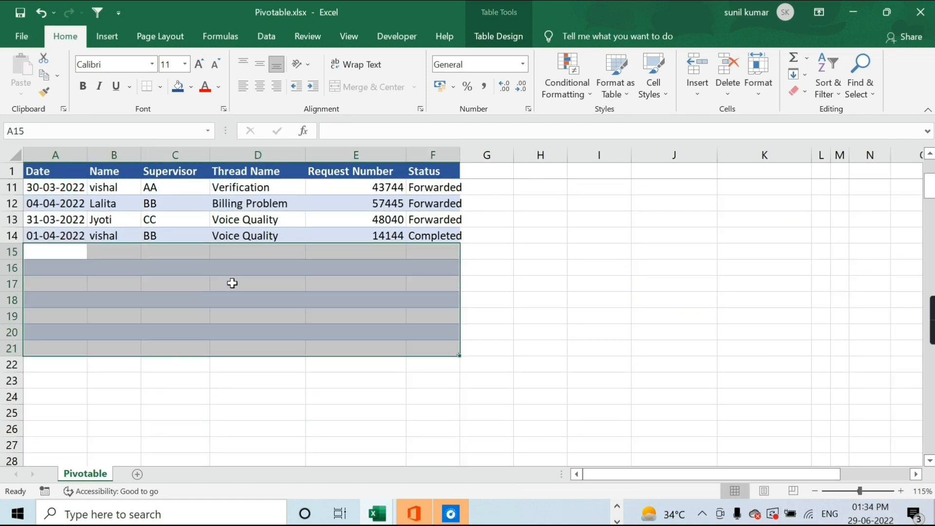
key(shift+space)
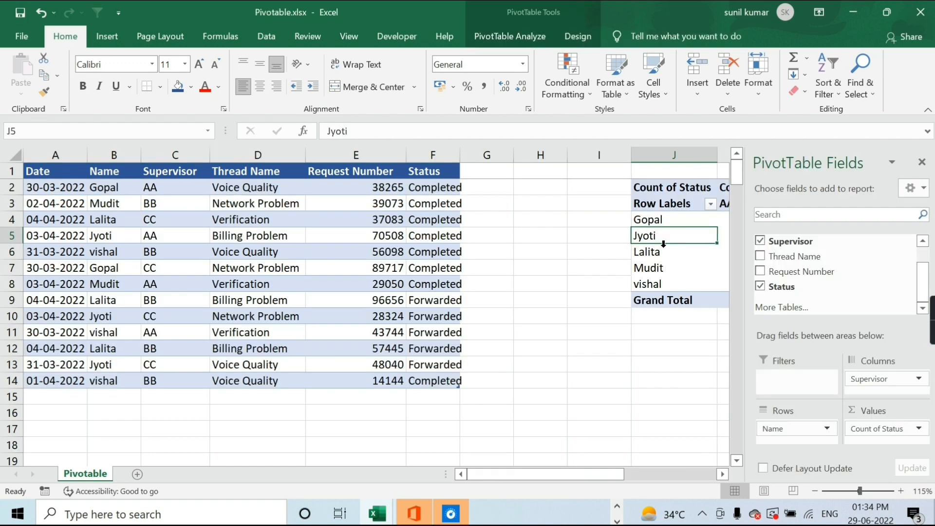
Step: Refresh the pivot table for the shortened source table and select its overall grand total in N9
right_click(665, 249)
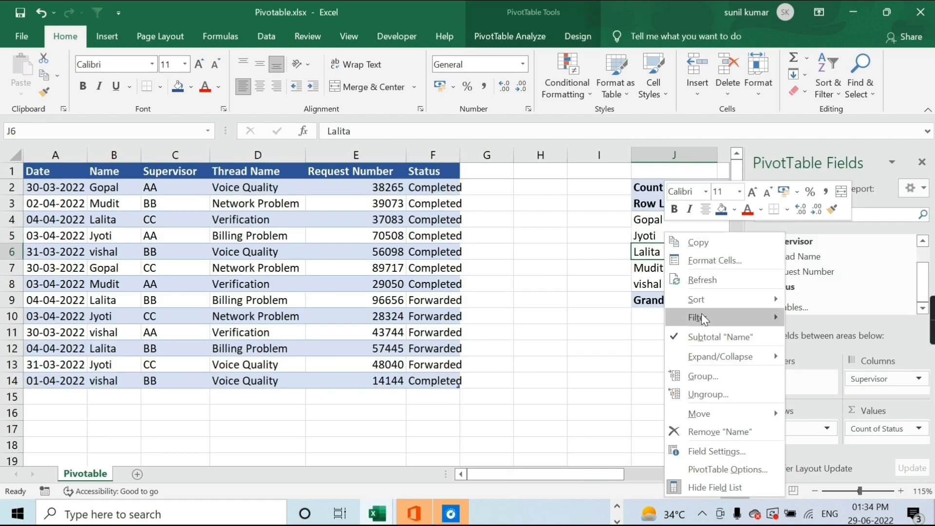
click(700, 277)
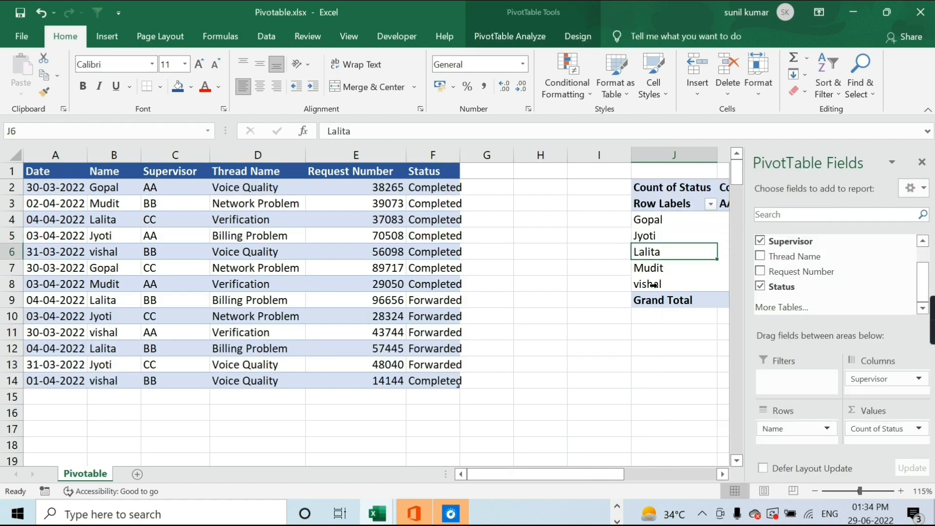
click(639, 257)
key(Tab)
key(Tab)
key(Tab)
key(Tab)
key(ctrl+Down)
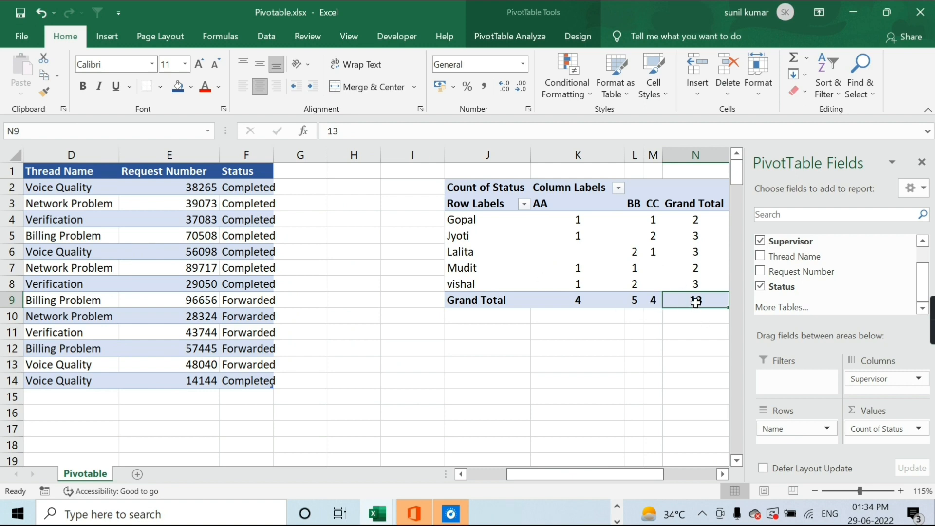
Step: Review the row labels of the refreshed pivot table from the last name up to the first
click(463, 279)
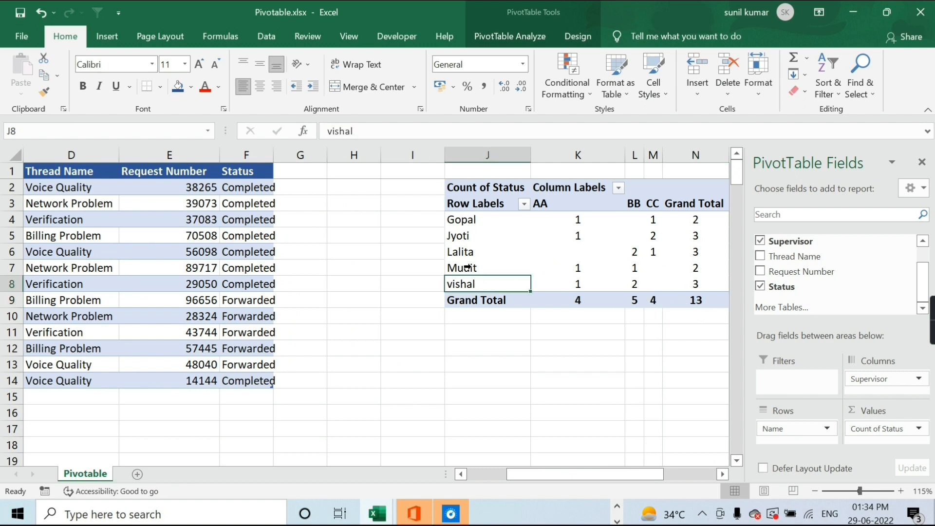
click(468, 267)
click(473, 252)
click(471, 236)
click(477, 220)
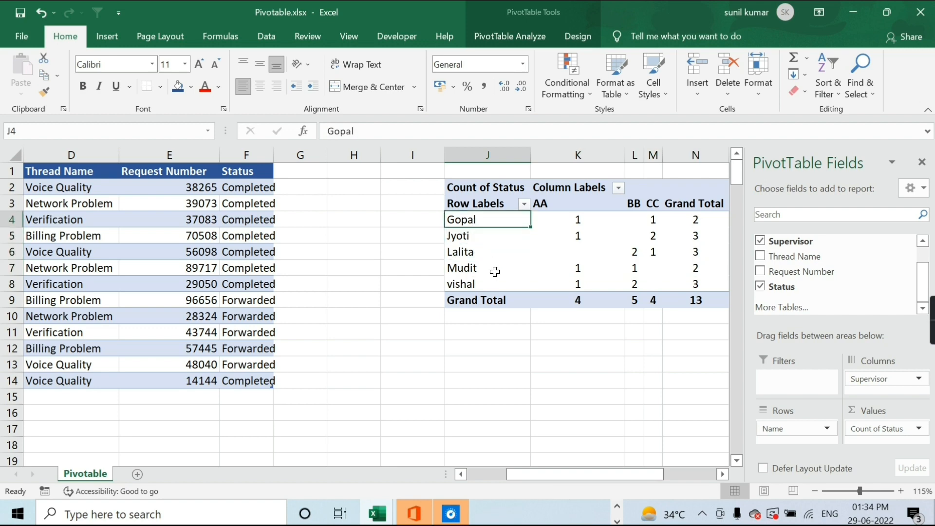
click(495, 270)
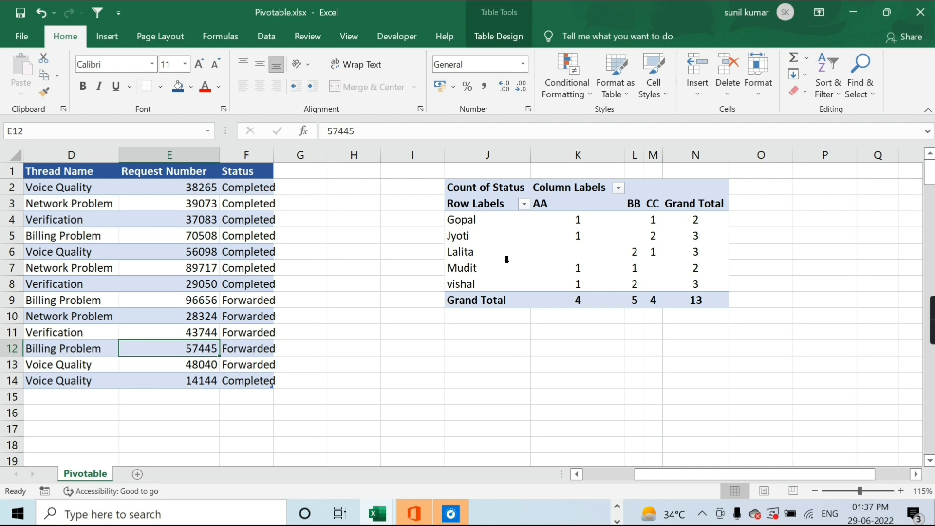
Step: Undo the deletion of the source records and the refresh of the pivot table
key(Up)
key(Up)
key(Up)
key(Up)
key(Up)
key(Up)
key(Up)
key(Up)
key(Up)
key(Up)
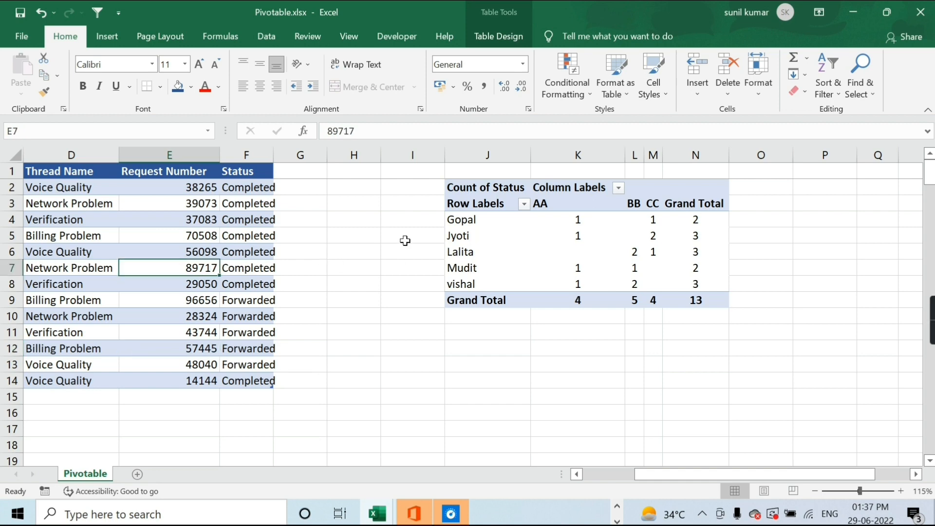
key(Up)
key(Down)
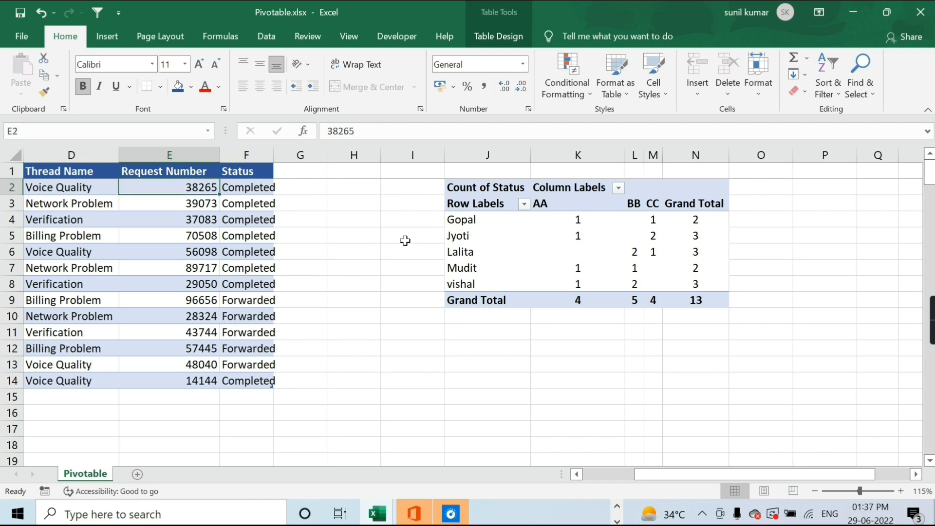
key(ctrl+z)
key(ctrl+z)
Step: Rename the Request Number column header in E1 to Sale
key(ctrl+Down)
key(ctrl+Up)
key(Right)
key(Right)
key(Right)
key(Right)
text(Sale)
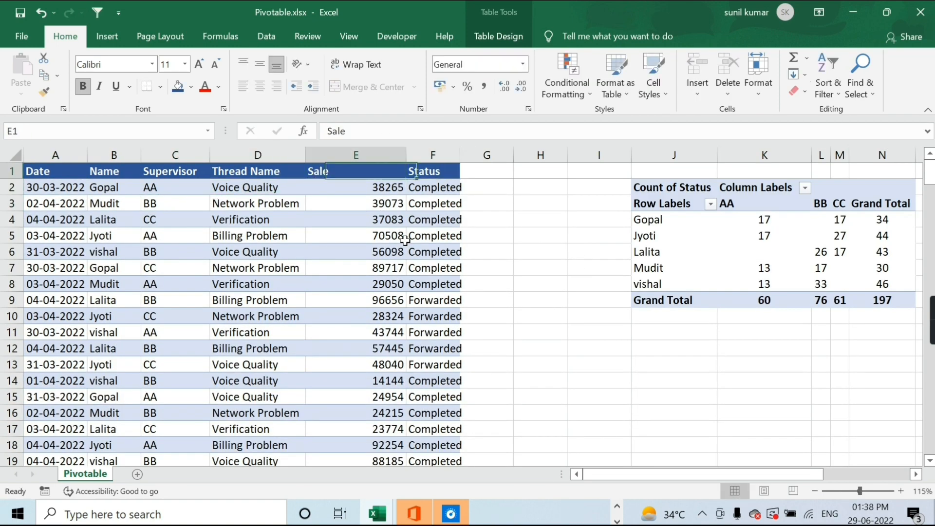
key(Return)
Step: Fill the Sale column from E2 down to row 191 with =RANDBETWEEN(1,100) and keep the results as fixed values
text(=ran)
key(Down)
key(Down)
key(Tab)
text(1,100))
key(Return)
key(Up)
key(ctrl+shift+Down)
key(ctrl+d)
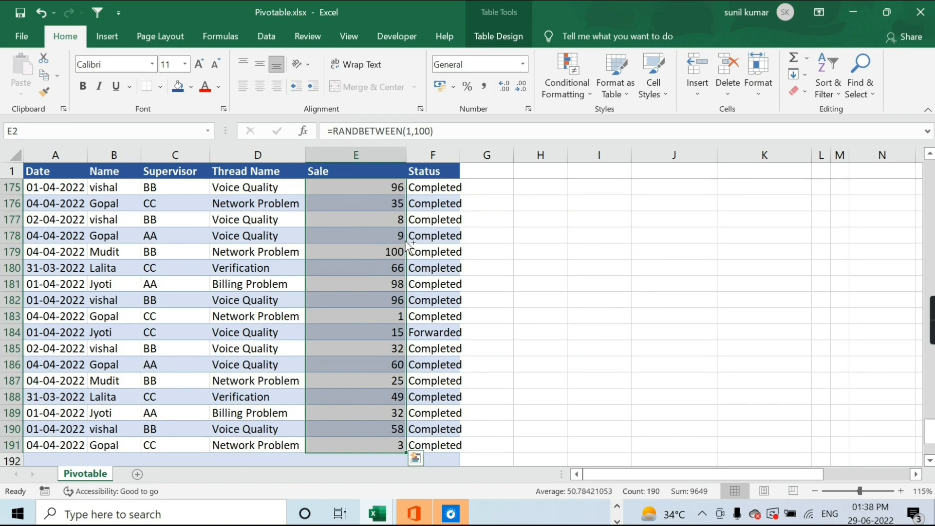
key(Left)
click(351, 188)
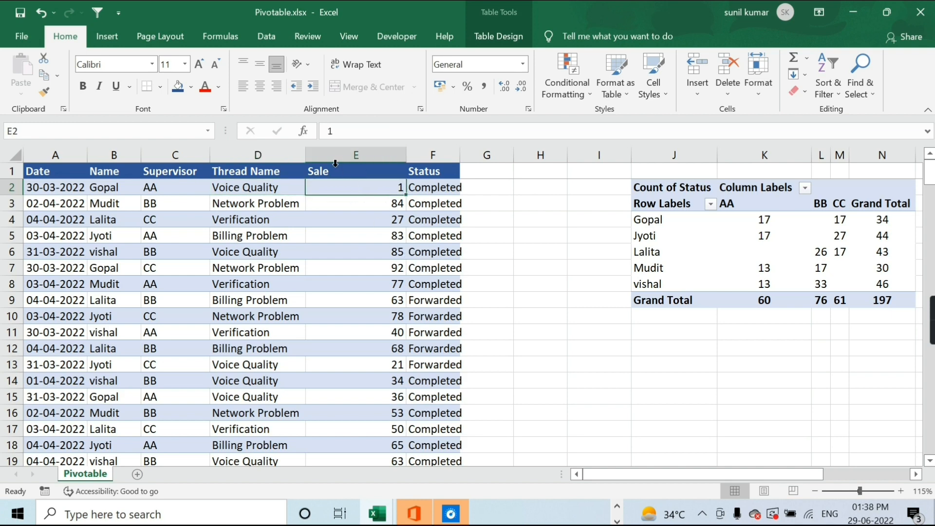
click(332, 173)
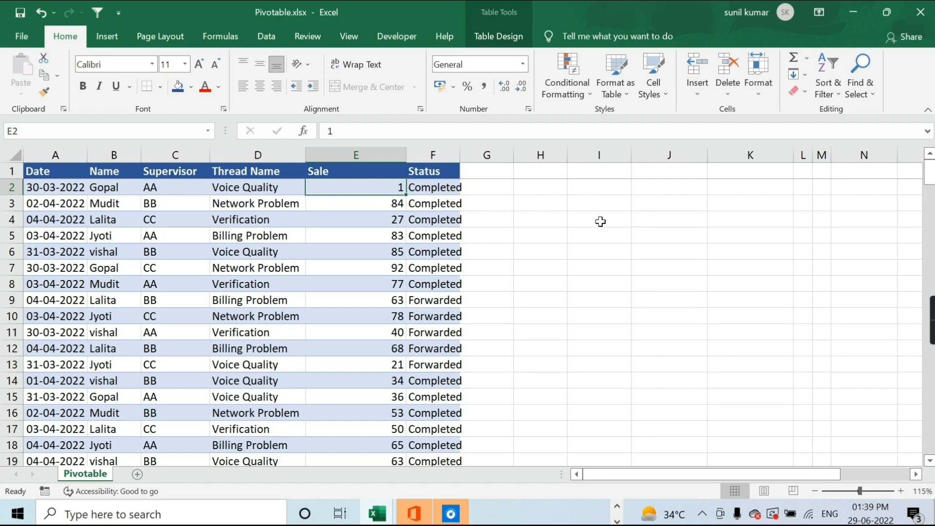
Step: Create a new pivot table at J2 from the source table, with Name in rows and Sum of Sale in values
click(397, 281)
key(alt+d)
key(p)
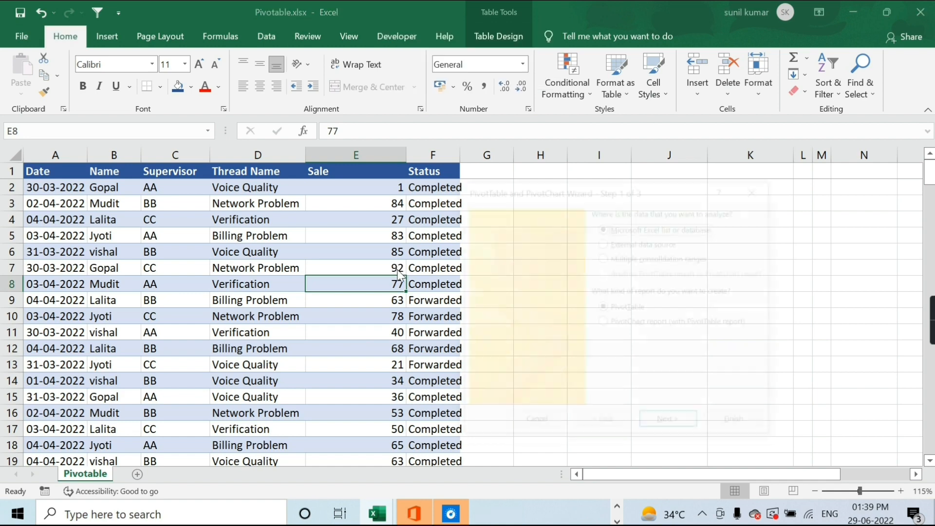
click(673, 423)
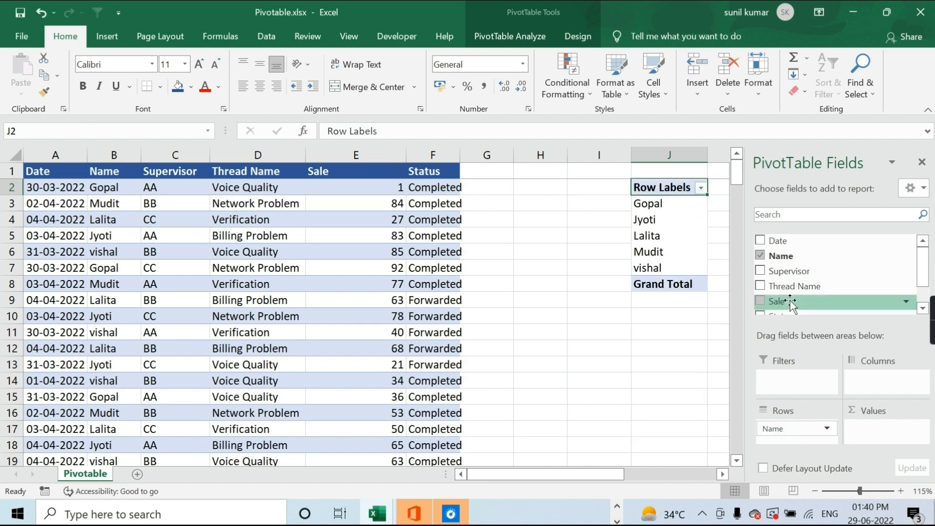
drag(791, 302, 874, 428)
Step: Examine each name's sale total in the new pivot table
click(681, 202)
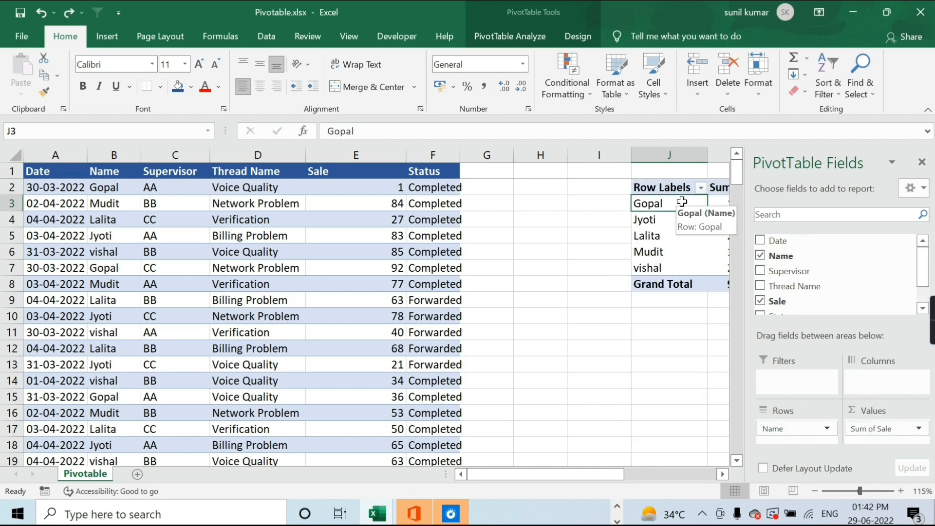
key(Right)
key(Right)
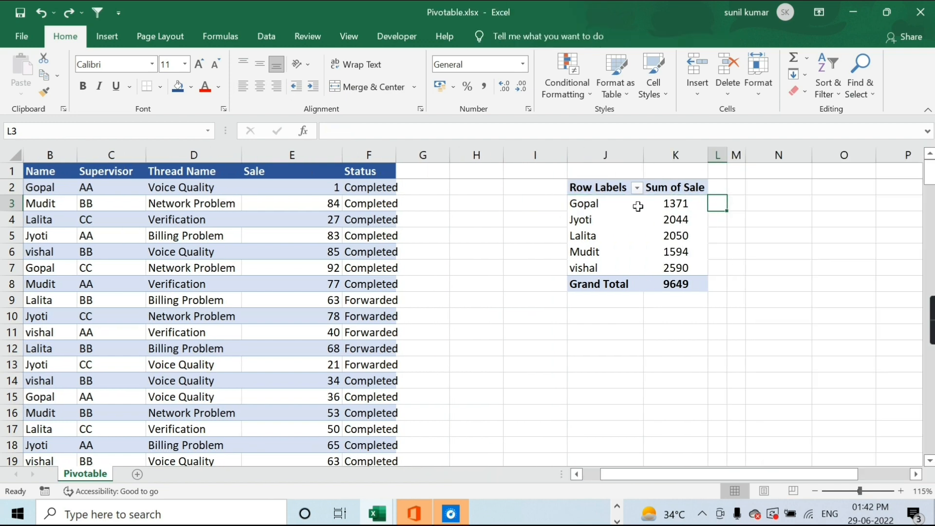
click(682, 204)
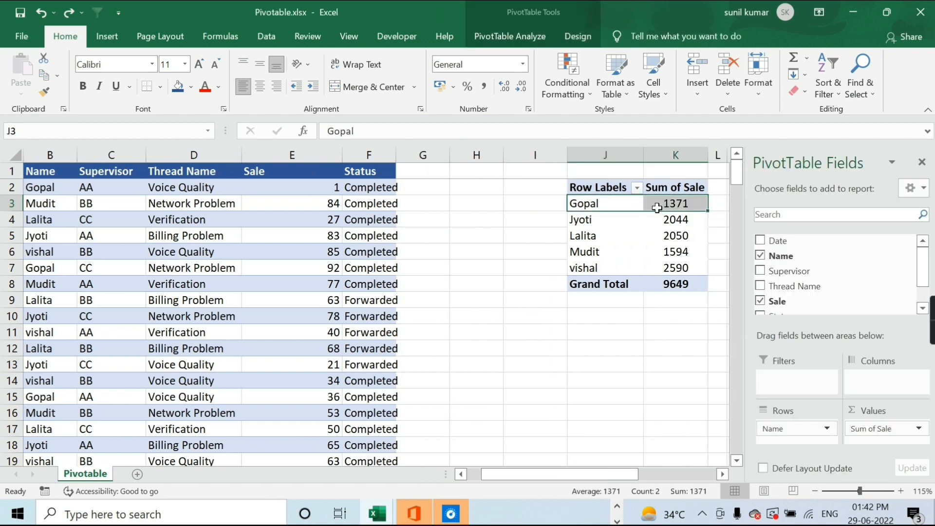
click(679, 205)
click(569, 219)
click(676, 219)
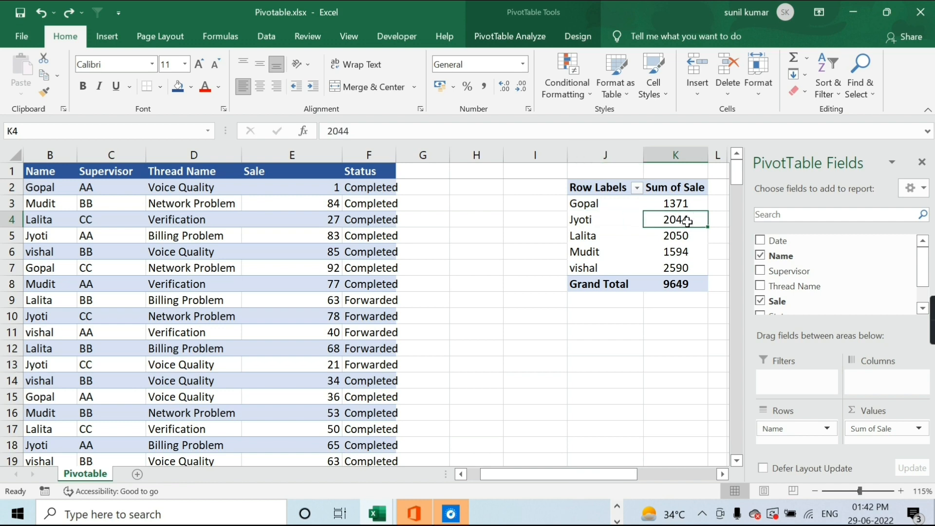
click(588, 241)
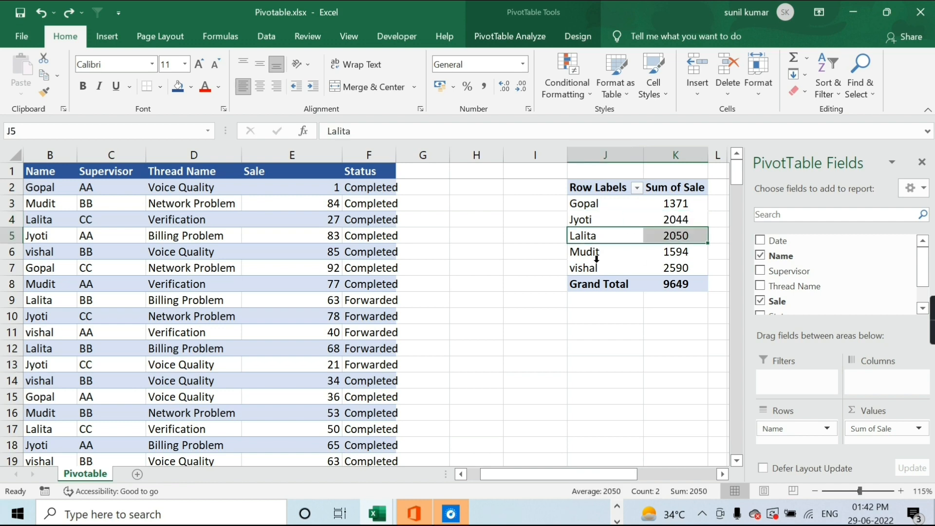
click(676, 251)
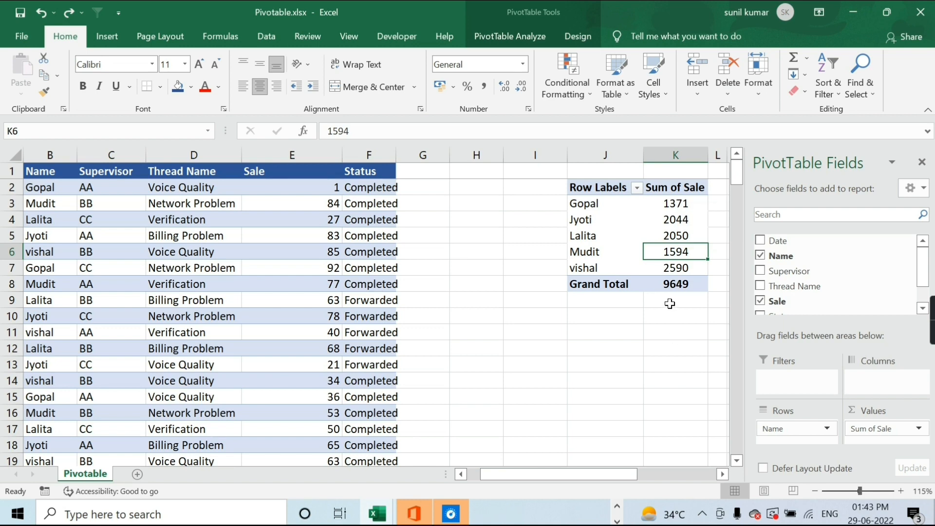
mouse_move(662, 290)
mouse_move(645, 249)
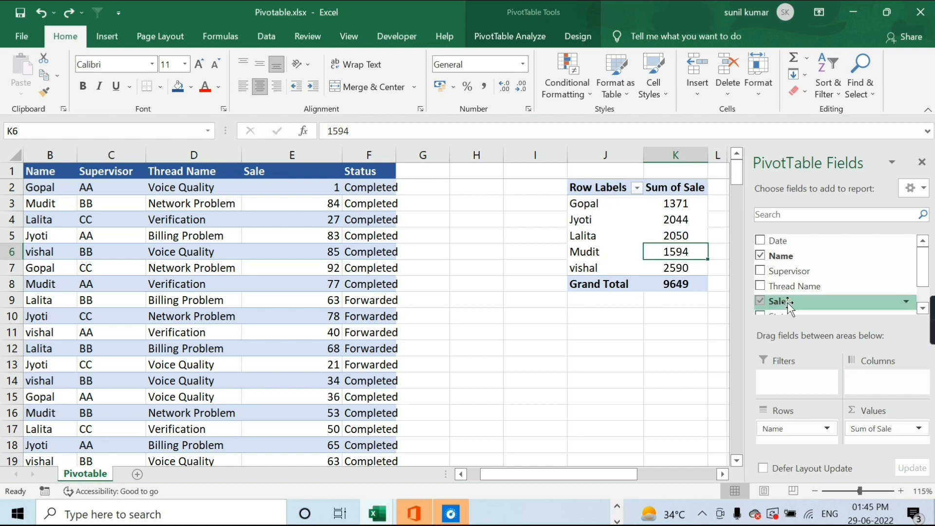
Step: Add the Sale field a second time to the pivot table's values
drag(788, 303, 868, 446)
click(633, 262)
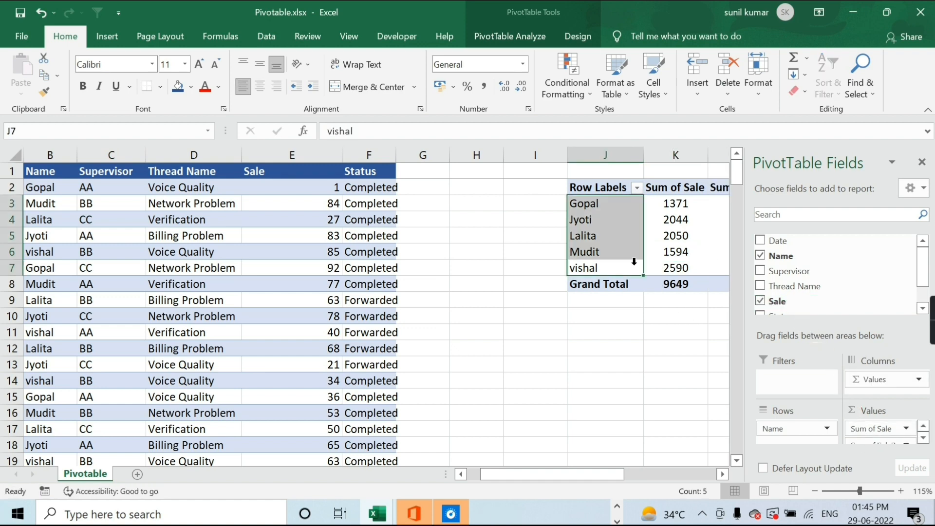
key(Right)
key(Right)
key(Right)
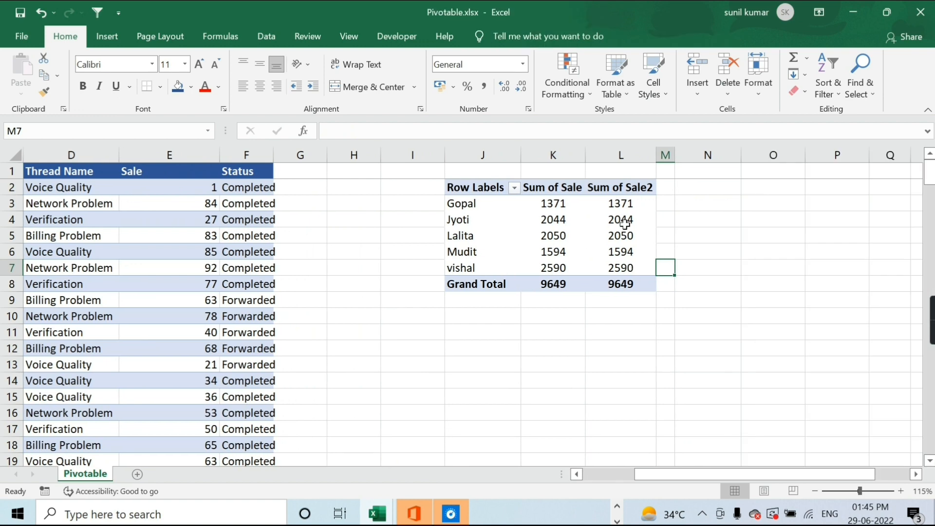
Step: Show the second Sale values column as % of Grand Total
click(621, 223)
right_click(620, 223)
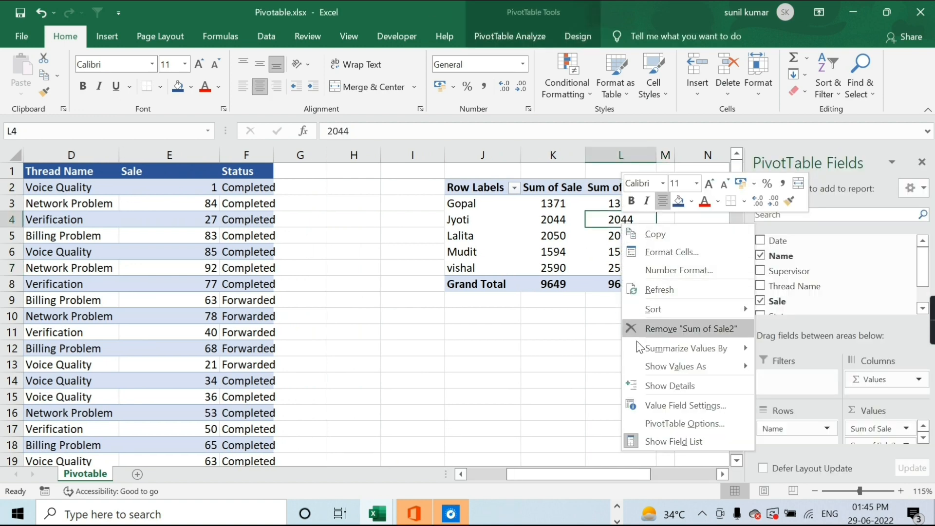
mouse_move(670, 369)
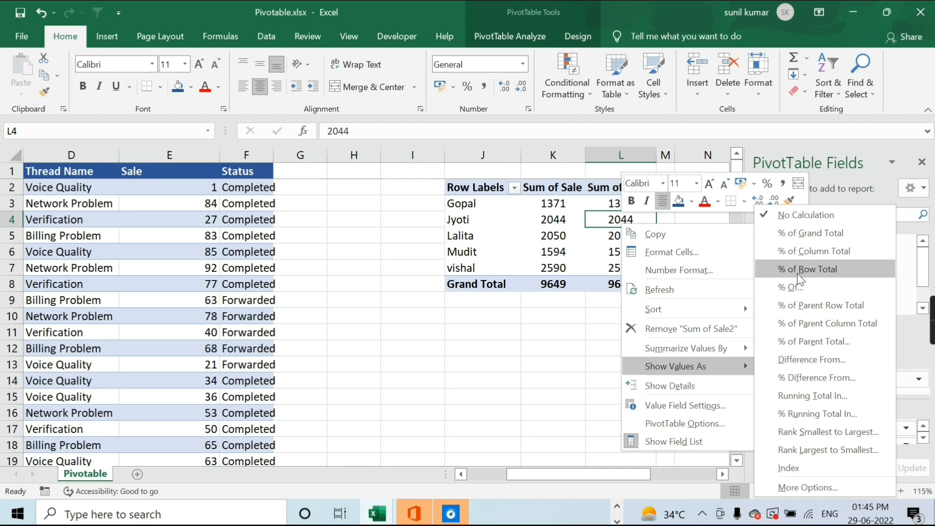
click(810, 234)
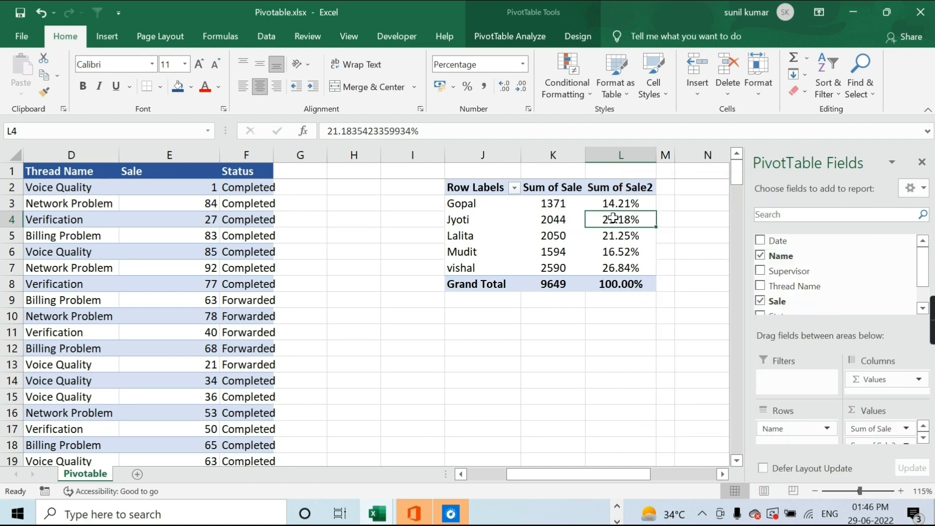
mouse_move(613, 213)
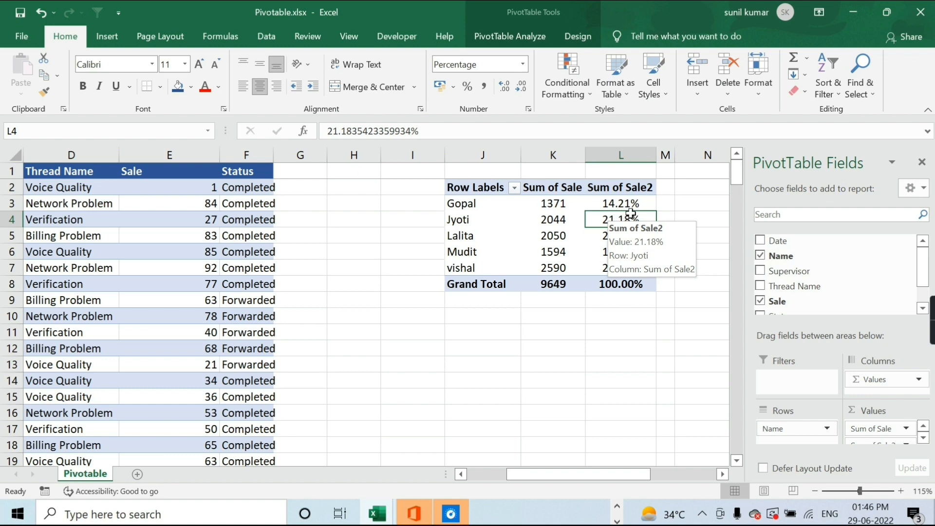